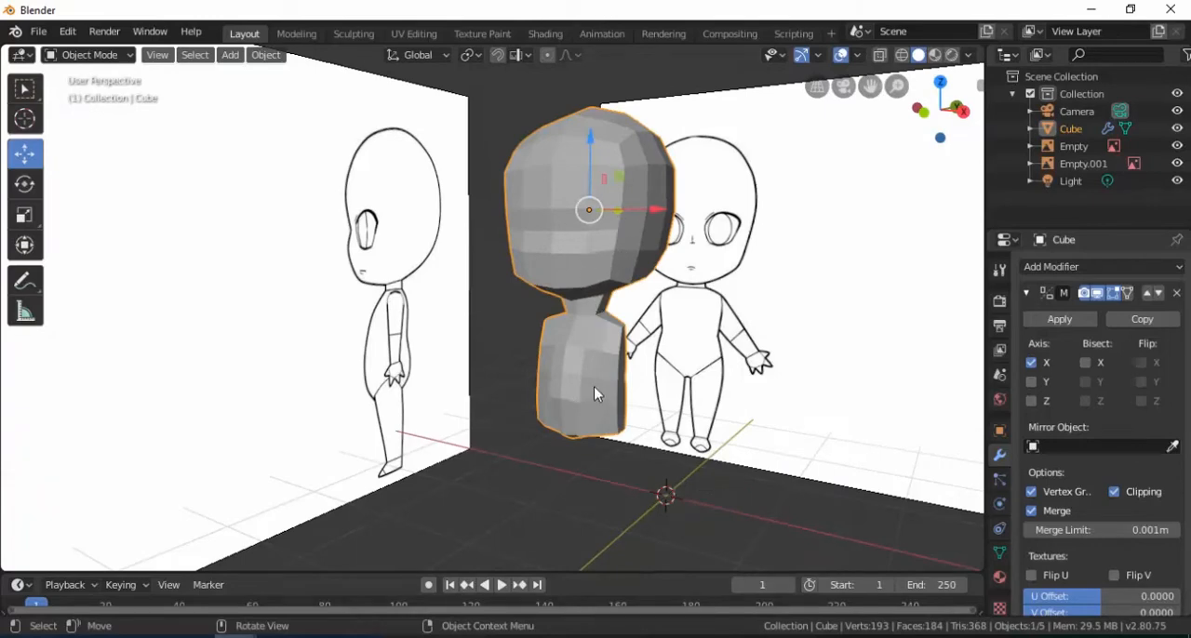
# Switch the body mesh to Edit Mode and show the torso's lower end in front view
pyautogui.moveTo(610, 379); pyautogui.dragTo(563, 317, button='middle')
pyautogui.scroll(3, 596, 387)
pyautogui.scroll(2, 588, 372)
pyautogui.scroll(3, 561, 353)
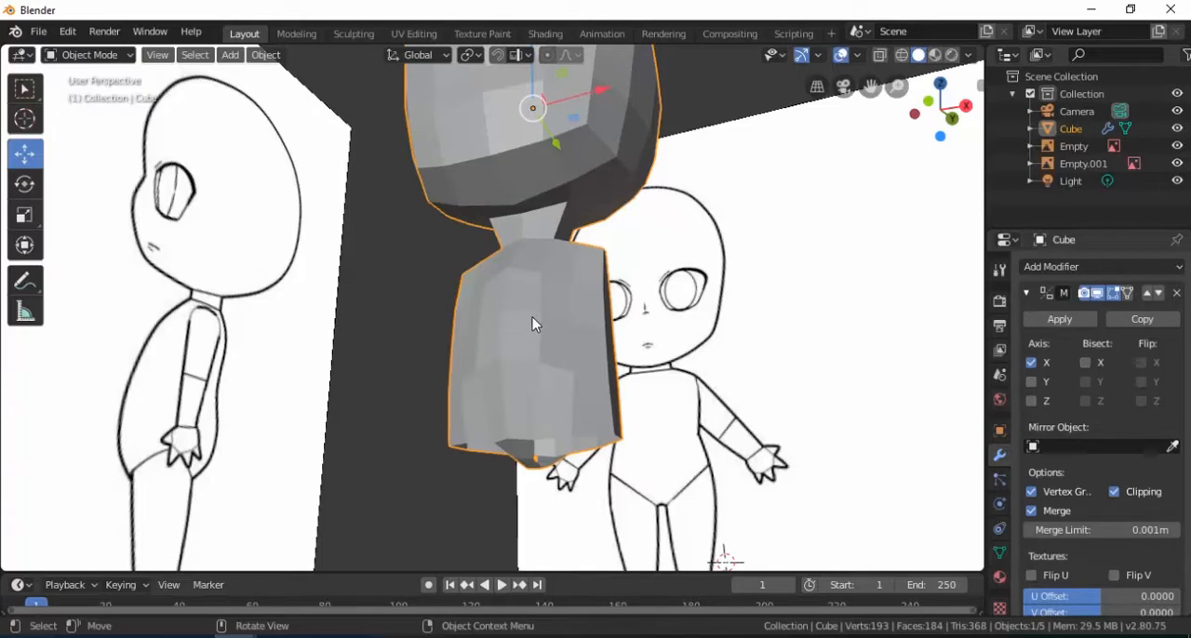
pyautogui.press('Tab')
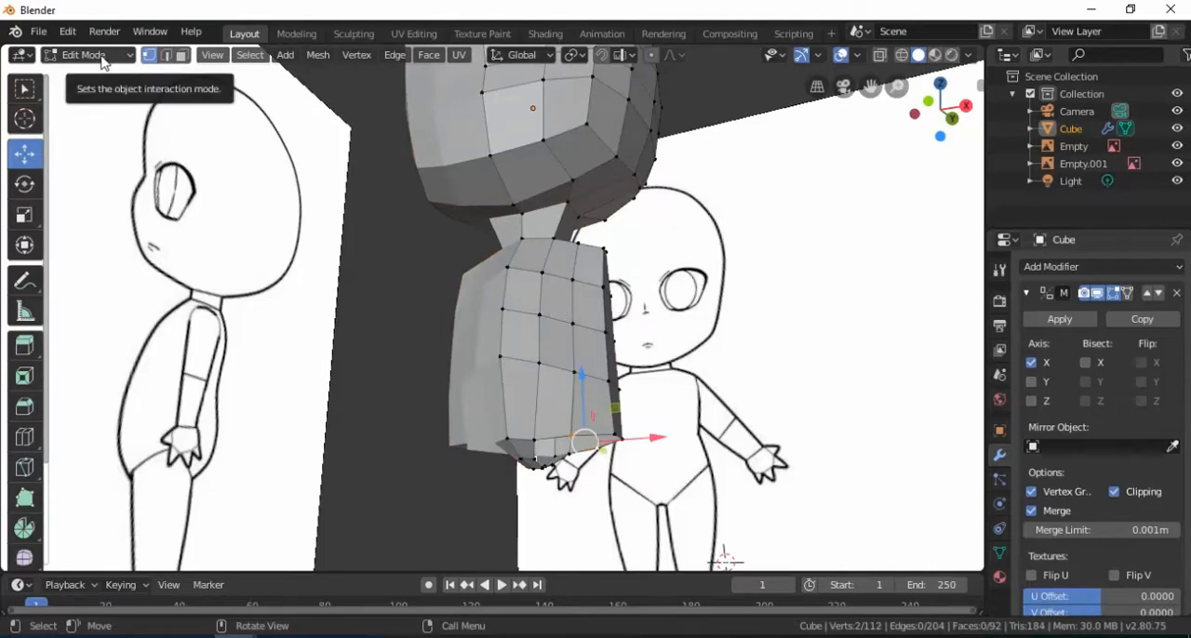
pyautogui.moveTo(512, 351); pyautogui.dragTo(592, 324, button='middle')
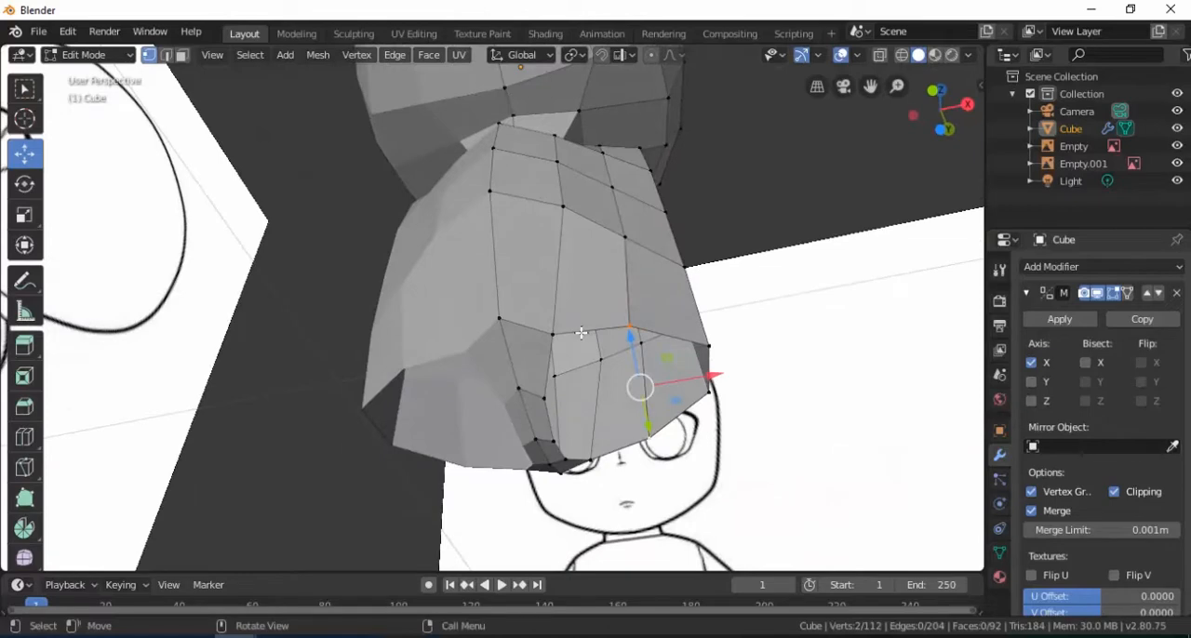
pyautogui.press('KP_1')
pyautogui.keyDown('shift'); pyautogui.moveTo(594, 404); pyautogui.dragTo(595, 377, button='middle'); pyautogui.keyUp('shift')
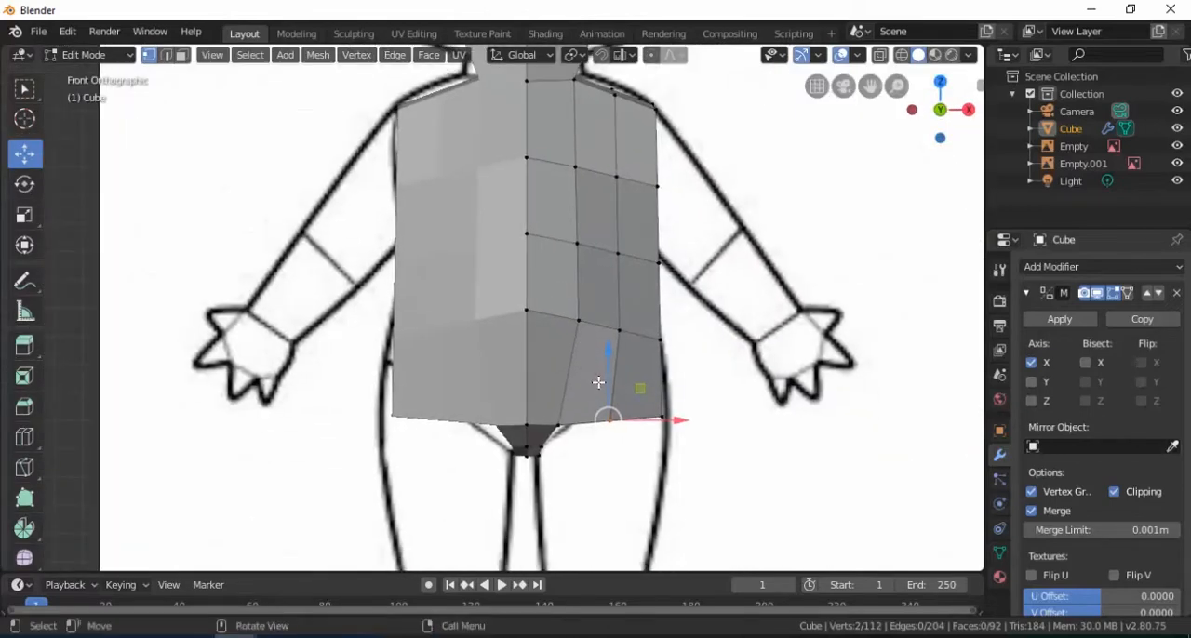
# Raise the two outer corner vertices at the torso's lower edge 0.0989 m along Z
pyautogui.moveTo(658, 405); pyautogui.dragTo(560, 359, button='middle')
pyautogui.click(596, 339)
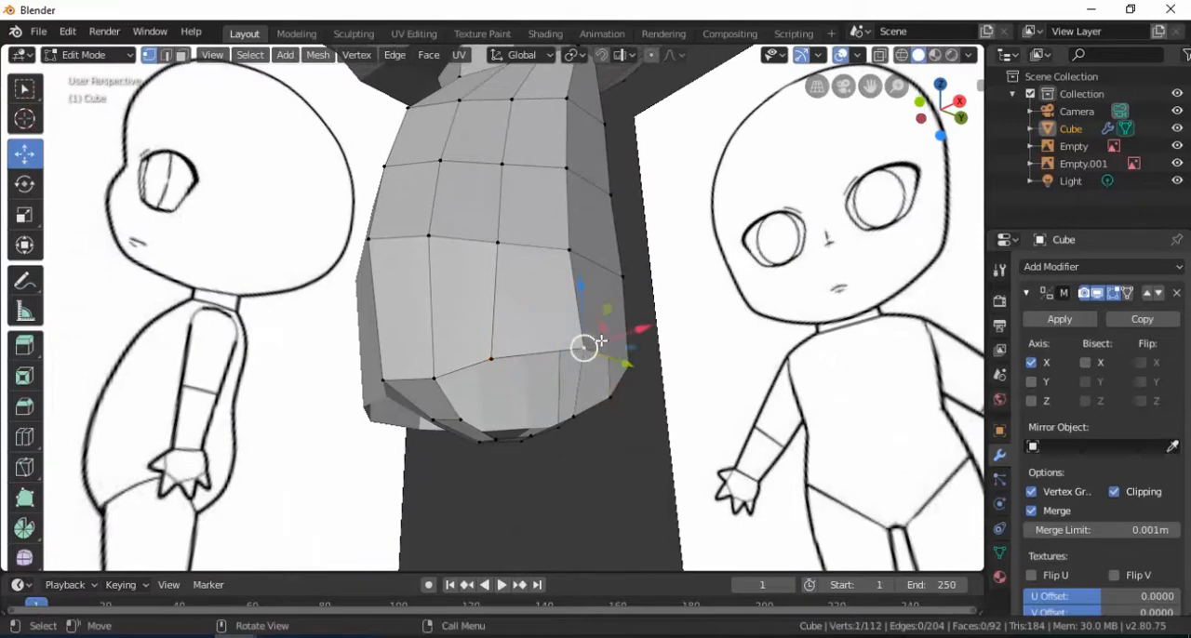
pyautogui.keyDown('shift'); pyautogui.click(650, 367); pyautogui.keyUp('shift')
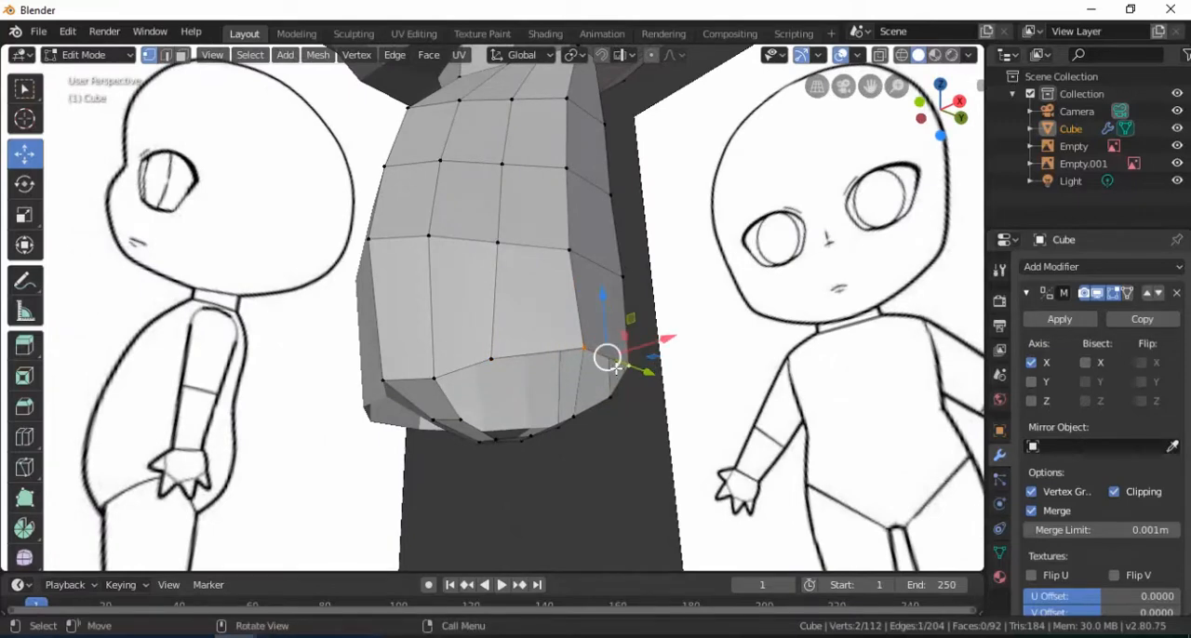
pyautogui.press('KP_1')
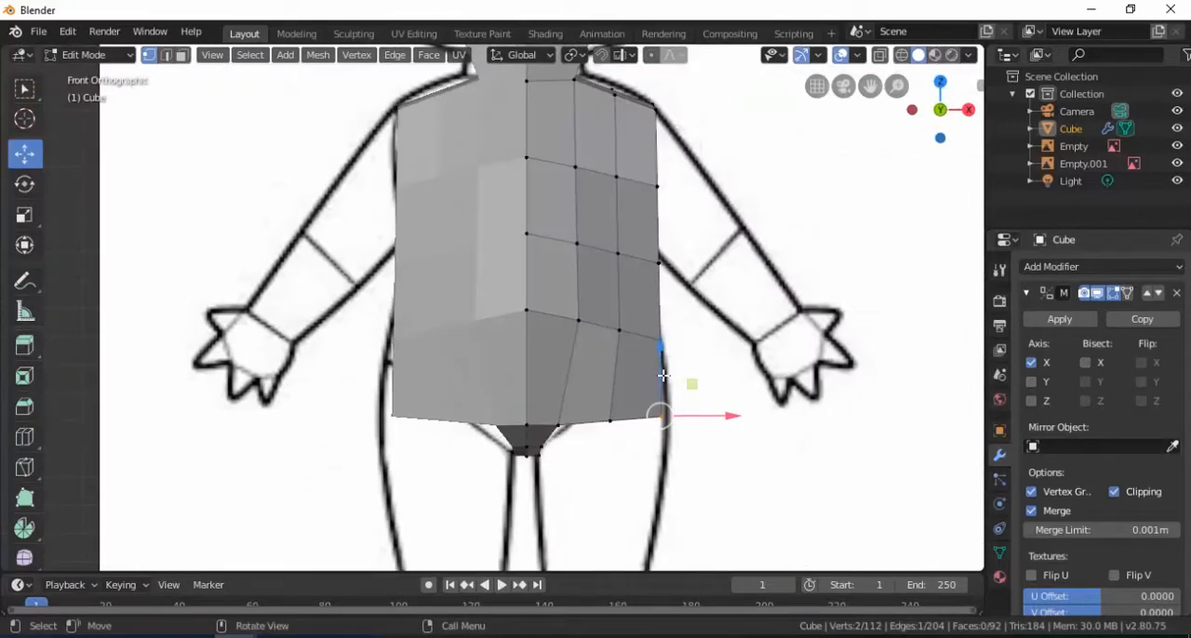
pyautogui.press('g')
pyautogui.press('z')
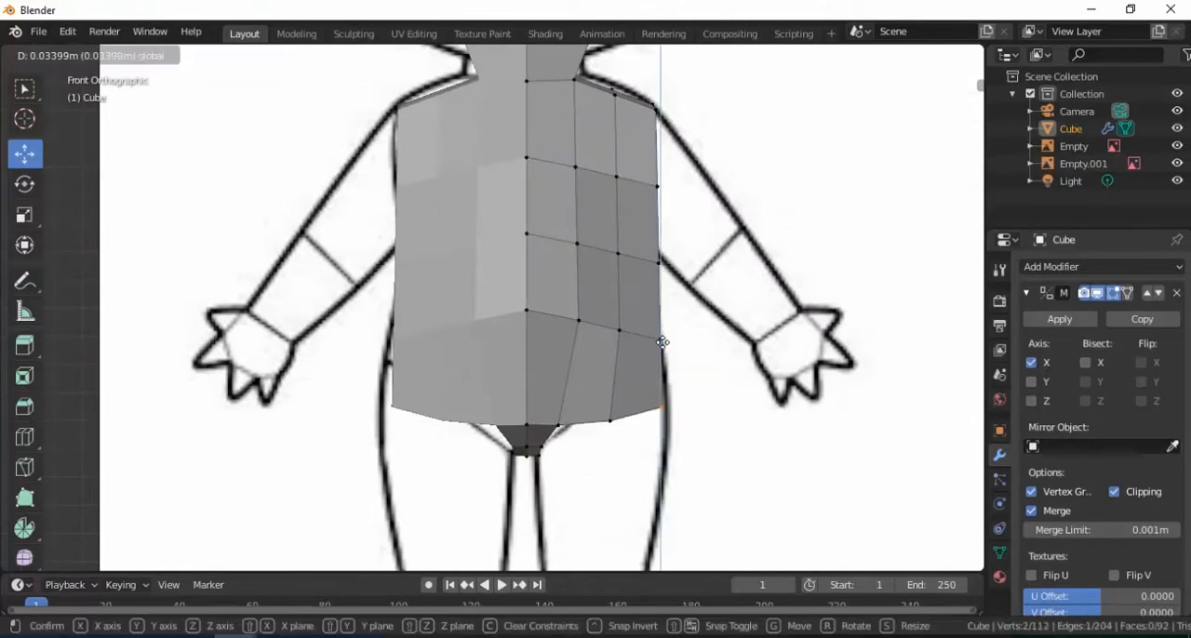
pyautogui.click(659, 328)
# Select the complete edge loop around the leg opening on the underside of the torso
pyautogui.moveTo(659, 327); pyautogui.dragTo(594, 305, button='middle')
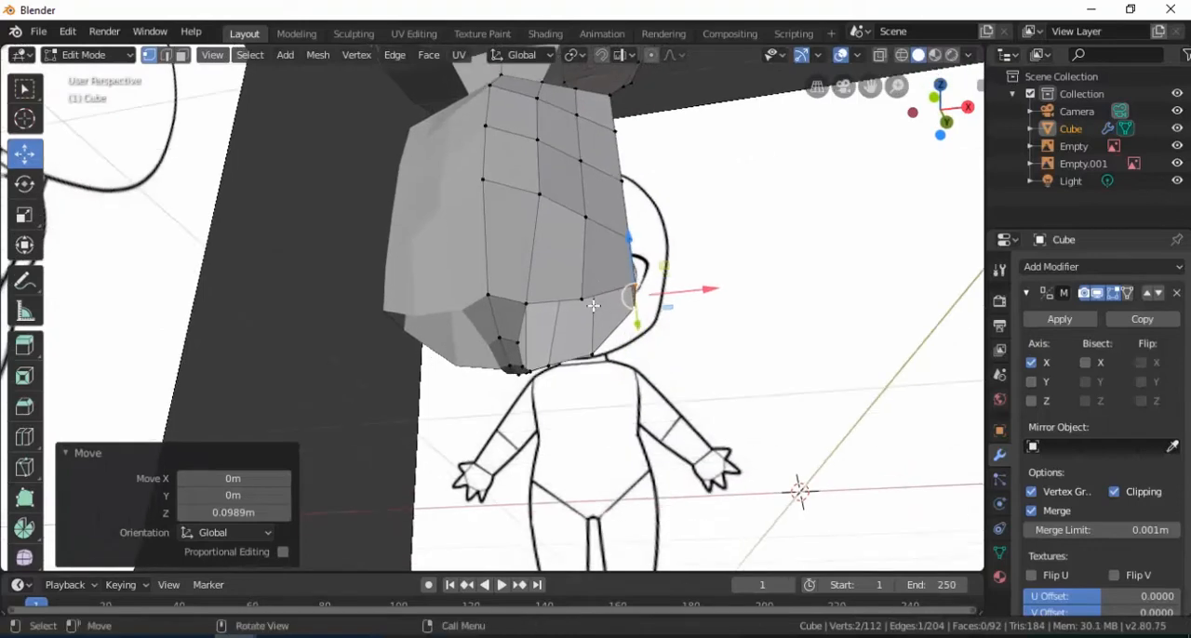
pyautogui.keyDown('alt'); pyautogui.click(590, 303); pyautogui.keyUp('alt')
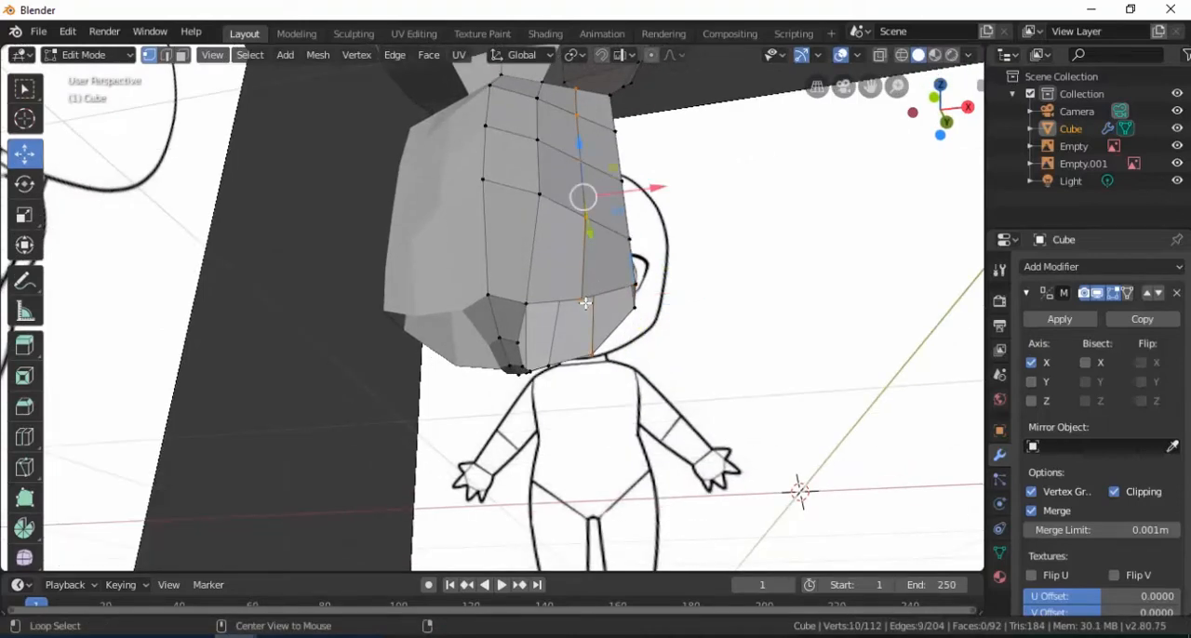
pyautogui.click(528, 307)
pyautogui.moveTo(528, 307); pyautogui.dragTo(511, 313, button='middle')
pyautogui.keyDown('alt'); pyautogui.click(511, 323); pyautogui.keyUp('alt')
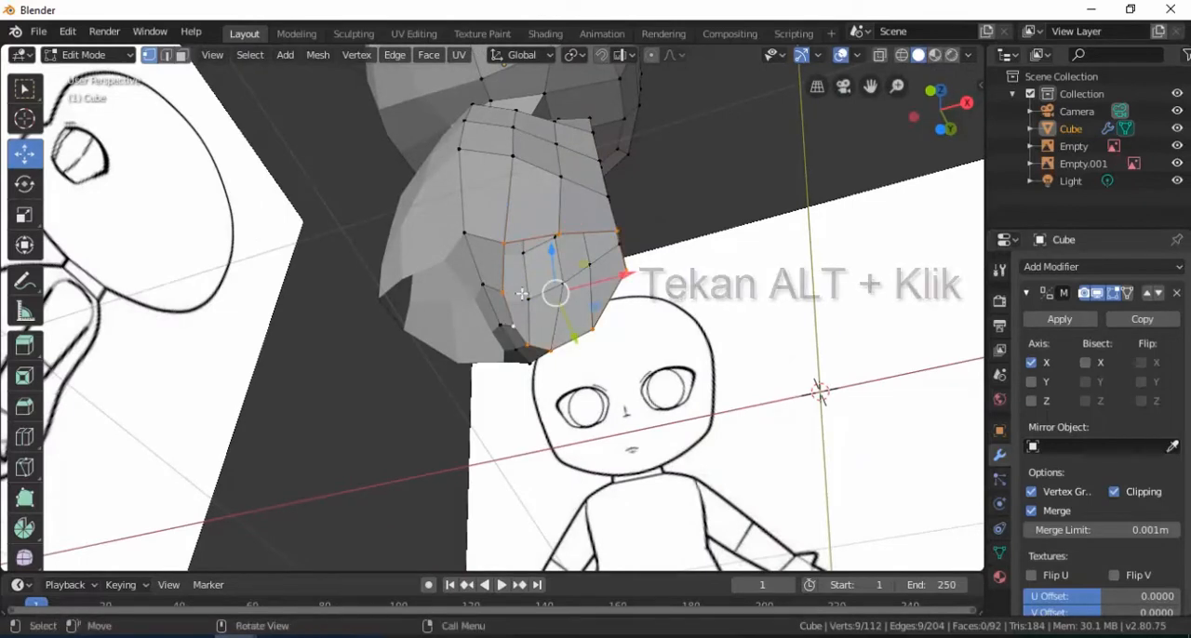
pyautogui.moveTo(521, 294); pyautogui.dragTo(521, 294, button='middle')
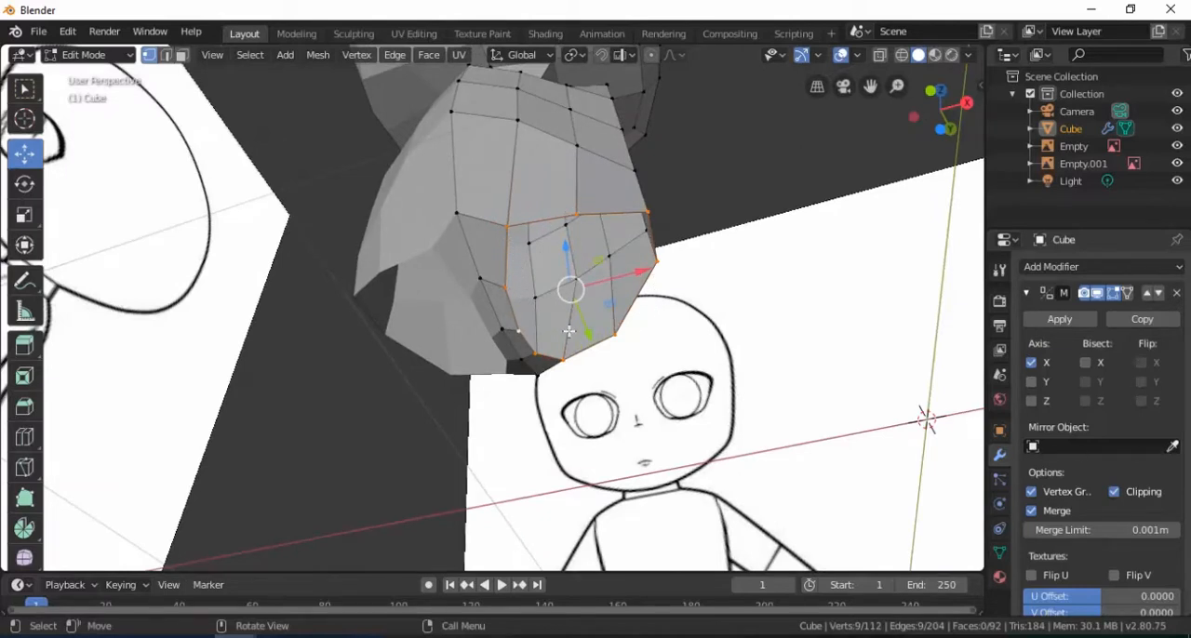
pyautogui.moveTo(546, 307); pyautogui.dragTo(481, 232, button='middle')
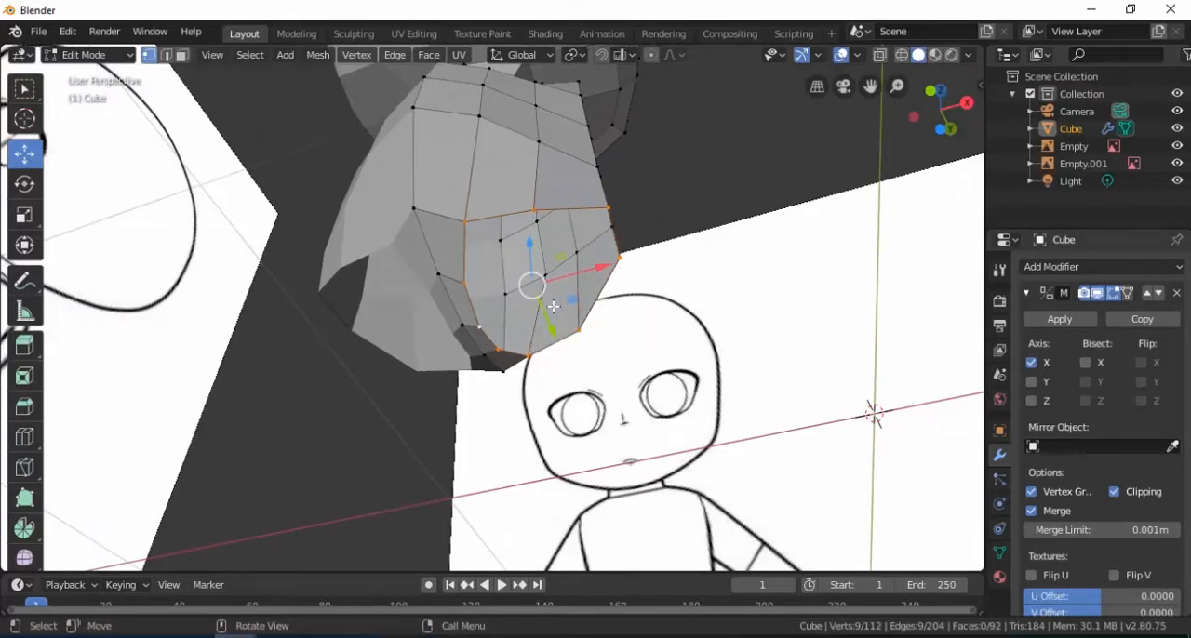
# Extrude the leg-opening loop and lower it 0.293 m along Z to start the thigh
pyautogui.press('KP_1')
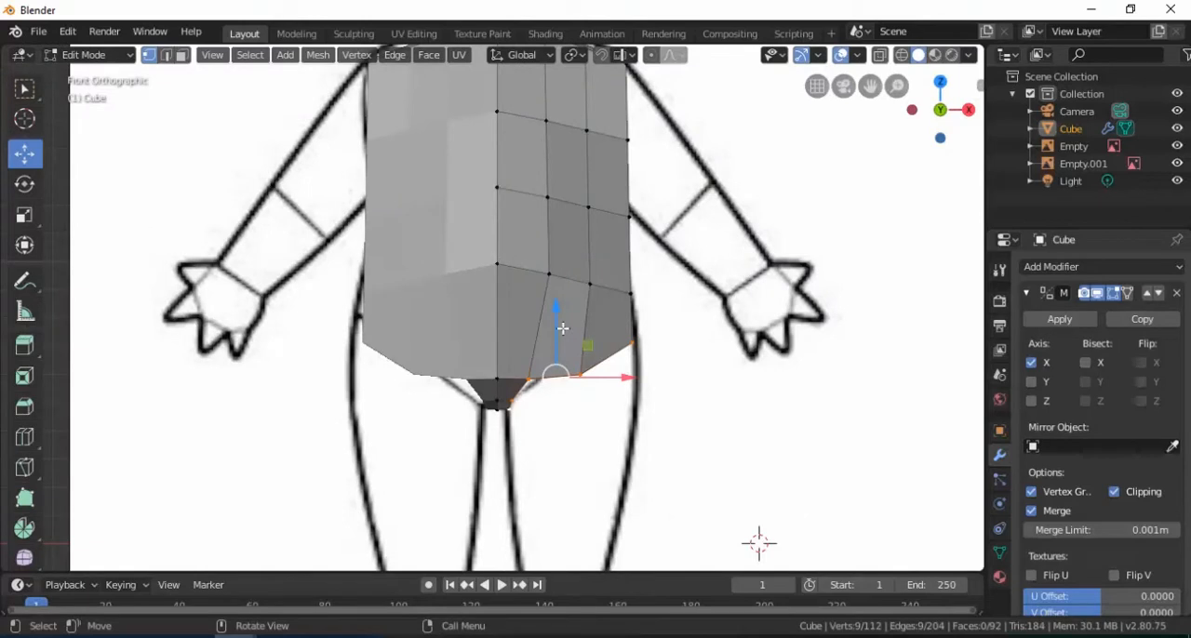
pyautogui.scroll(-2, 563, 329)
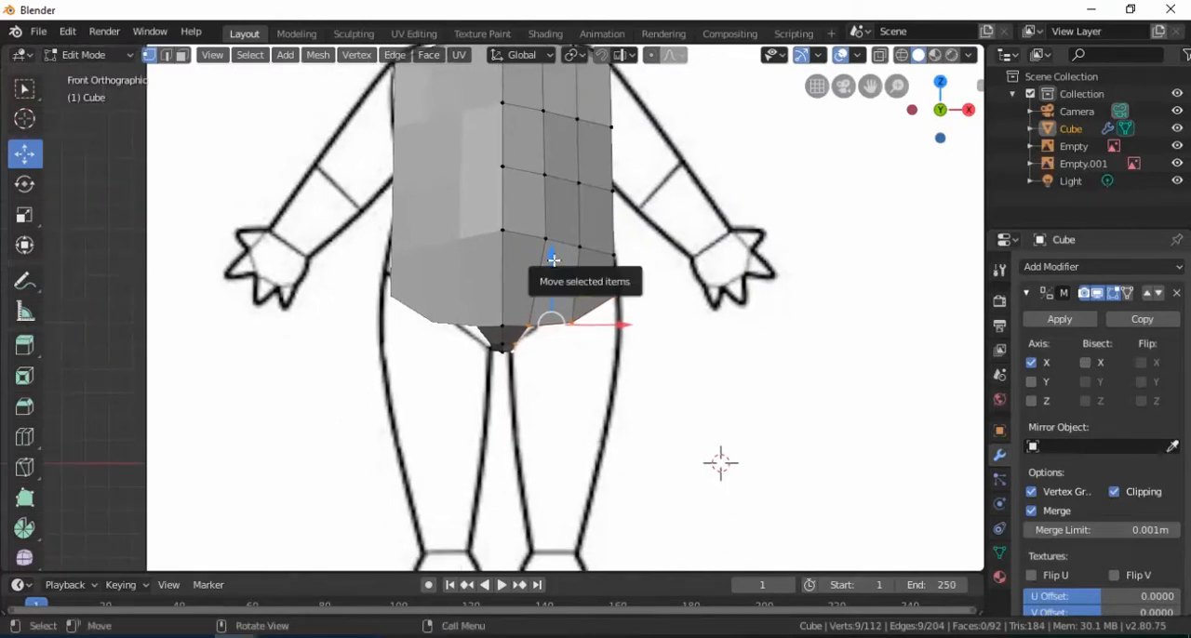
pyautogui.press('e')
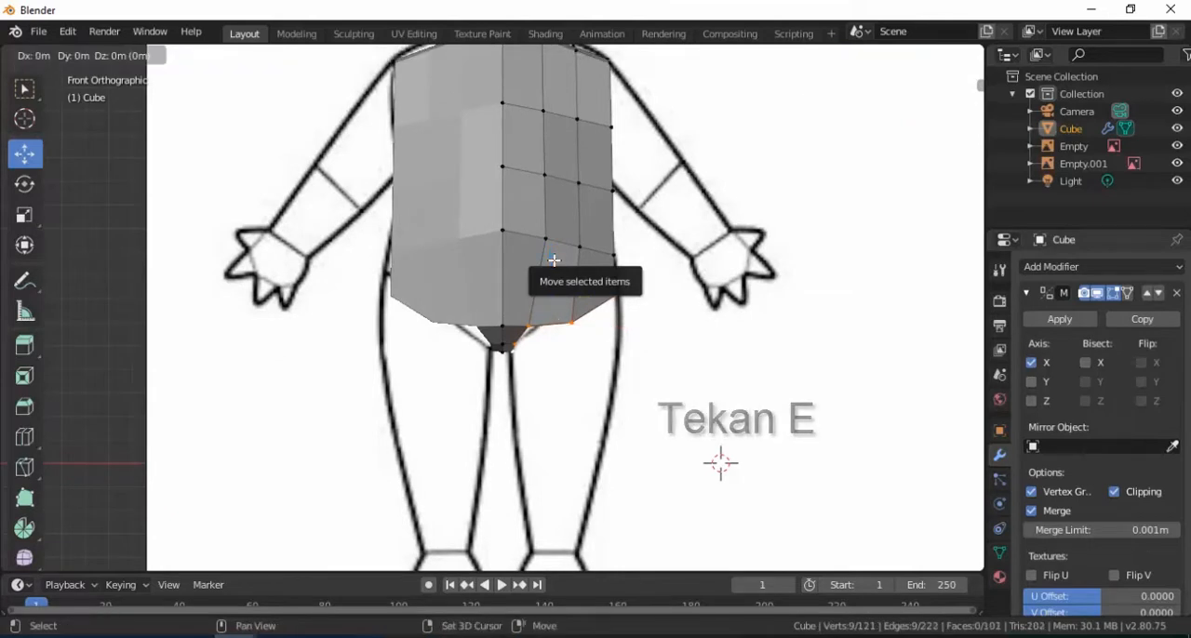
pyautogui.keyDown('shift'); pyautogui.click(554, 269); pyautogui.keyUp('shift')
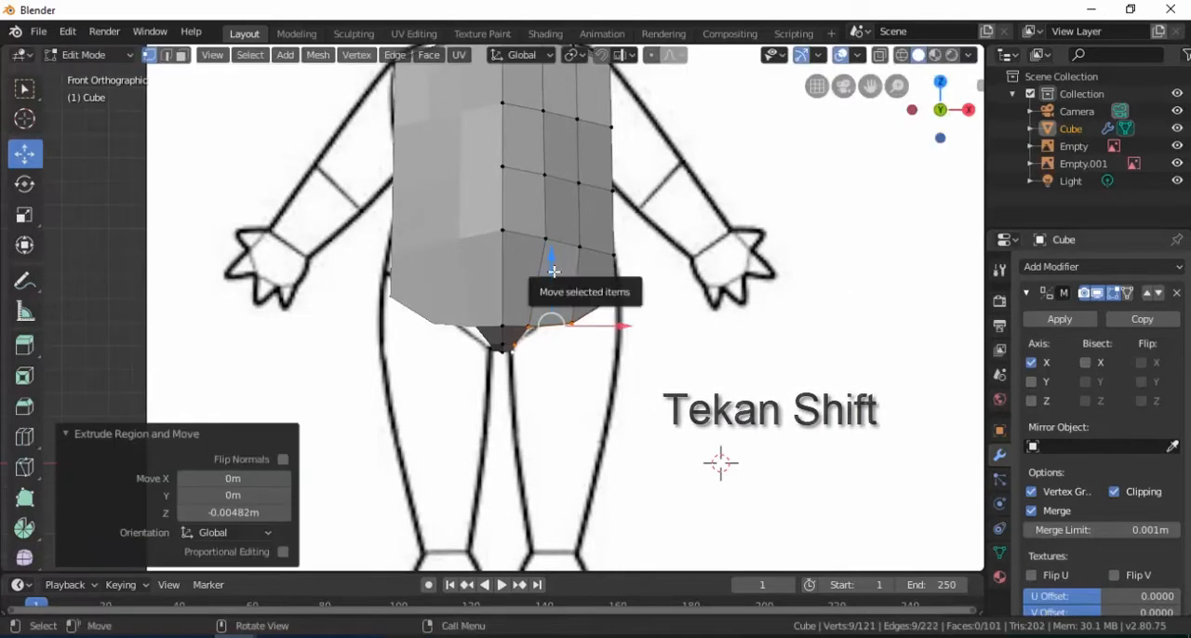
pyautogui.moveTo(552, 259); pyautogui.dragTo(553, 328)
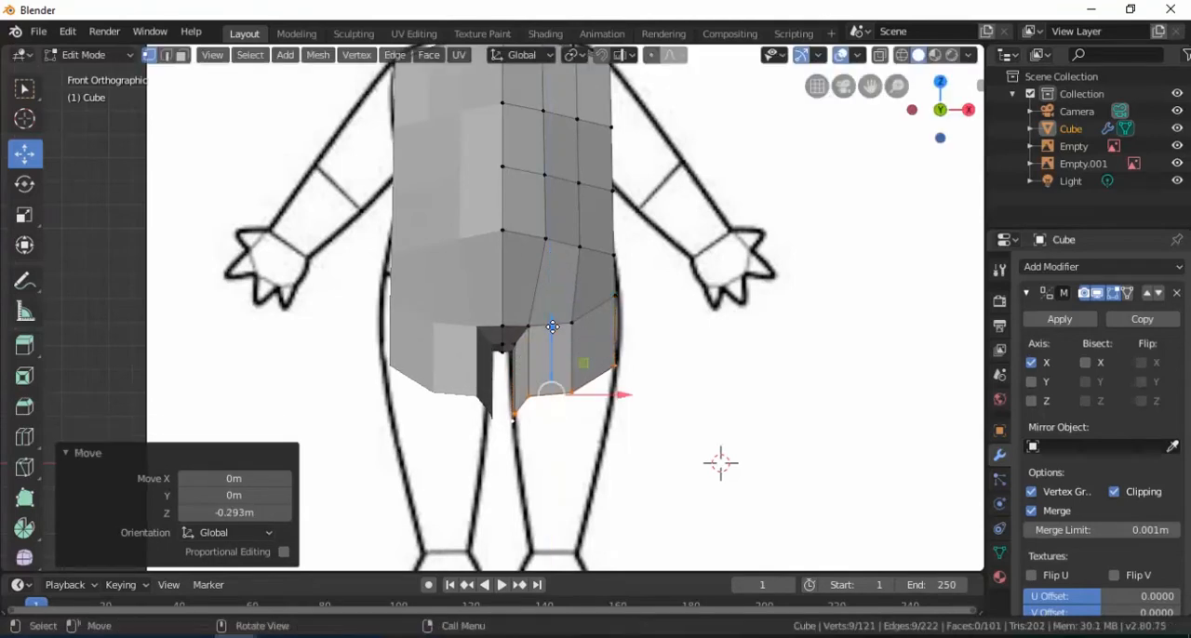
# Shift the thigh's lower loop 0.0216 m along X and rotate it 18.1° about the Y axis
pyautogui.scroll(2, 584, 404)
pyautogui.moveTo(627, 382); pyautogui.dragTo(637, 387)
pyautogui.press('r')
pyautogui.press('y')
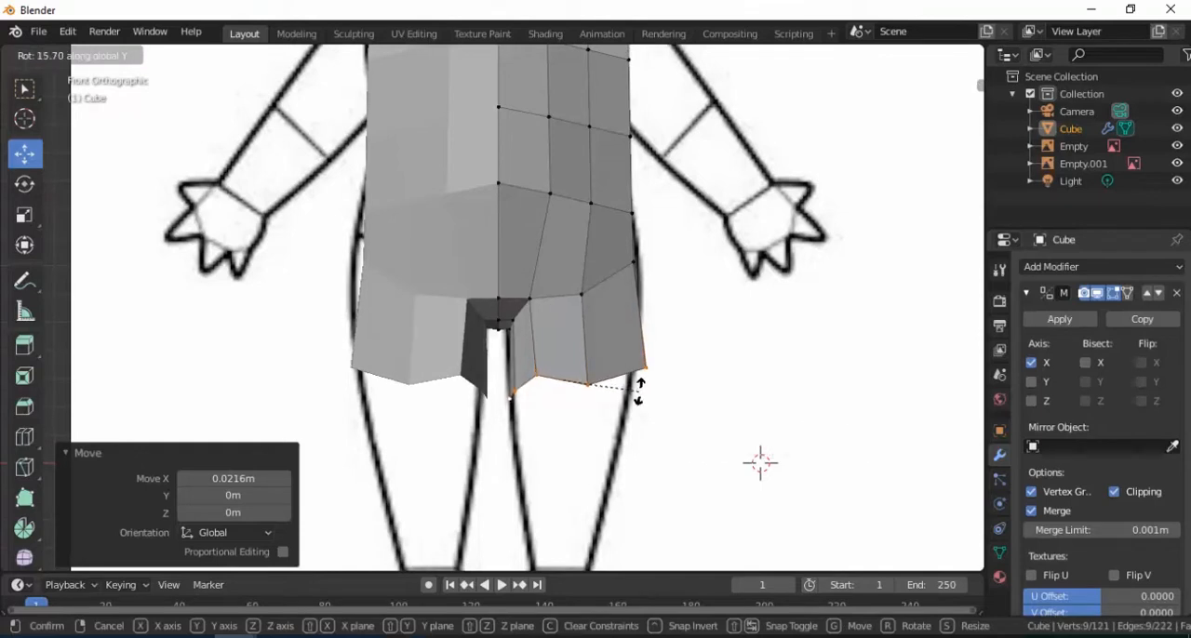
pyautogui.click(636, 392)
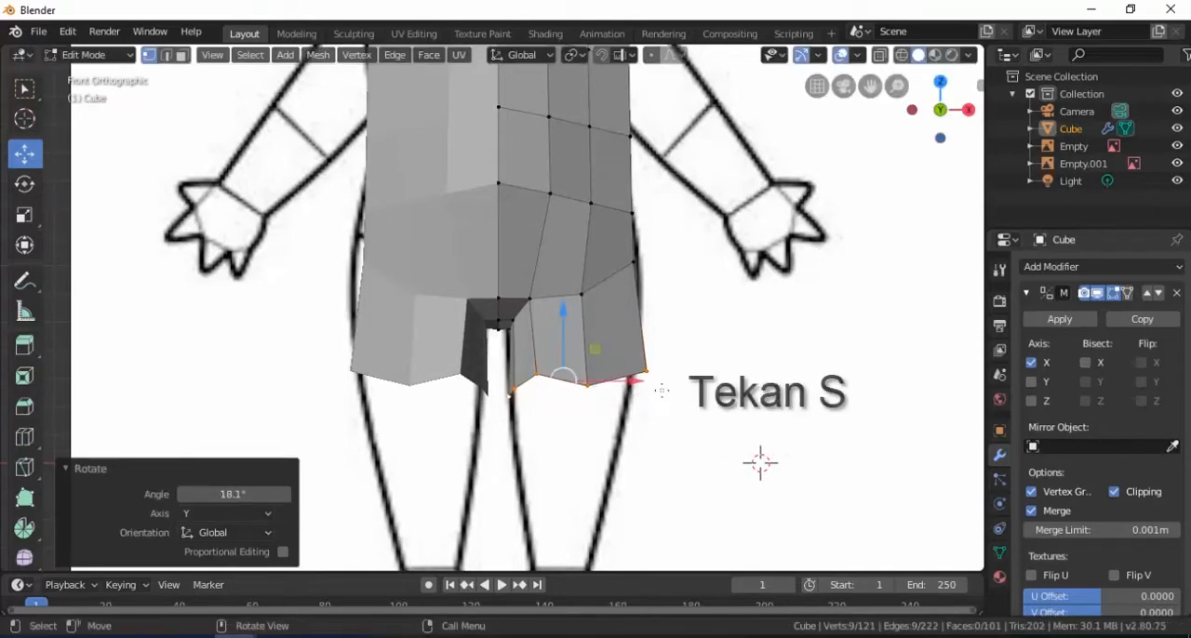
# Scale the thigh's lower loop uniformly to 0.822 and move it -0.0155 m along X to fit the reference
pyautogui.press('s')
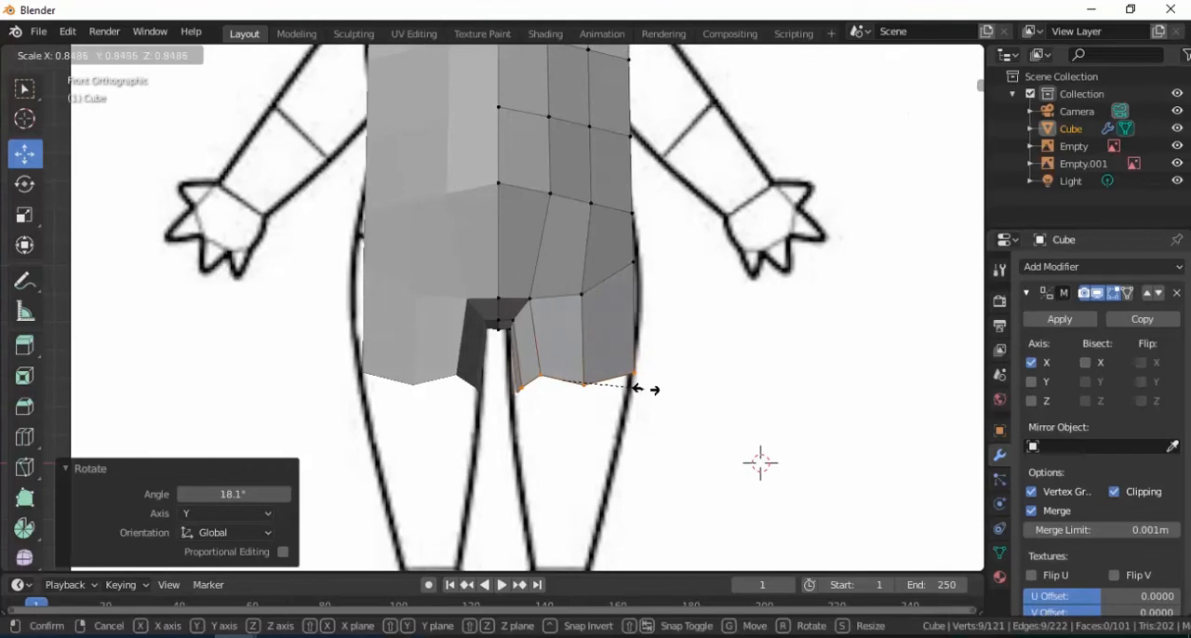
pyautogui.click(642, 390)
pyautogui.press('g')
pyautogui.press('x')
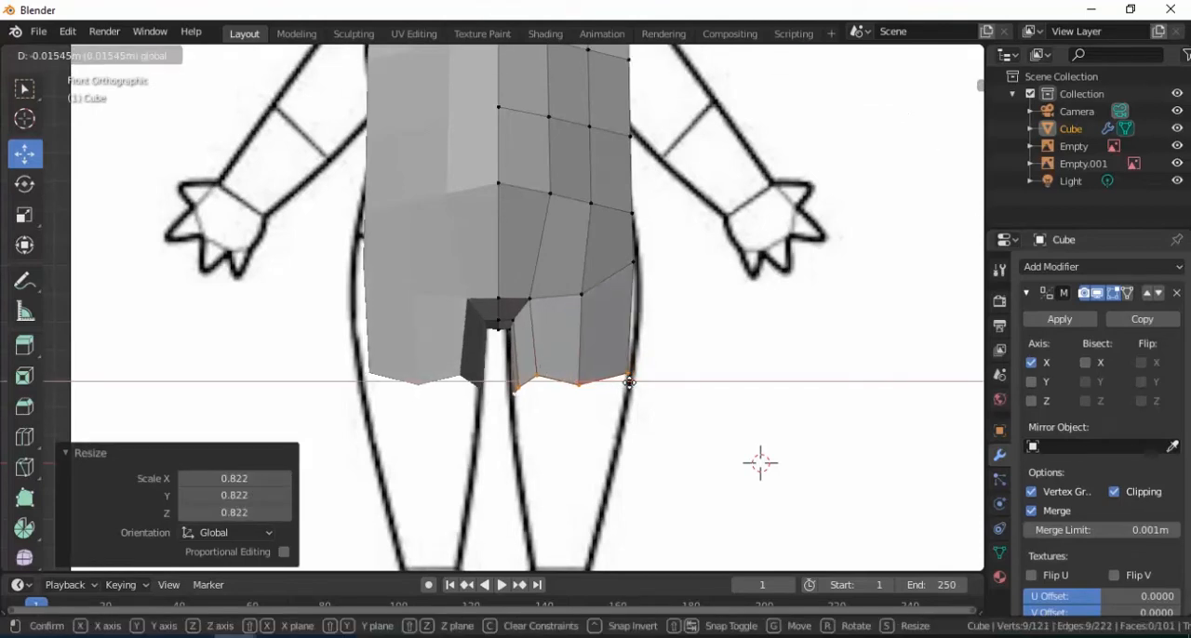
pyautogui.click(629, 383)
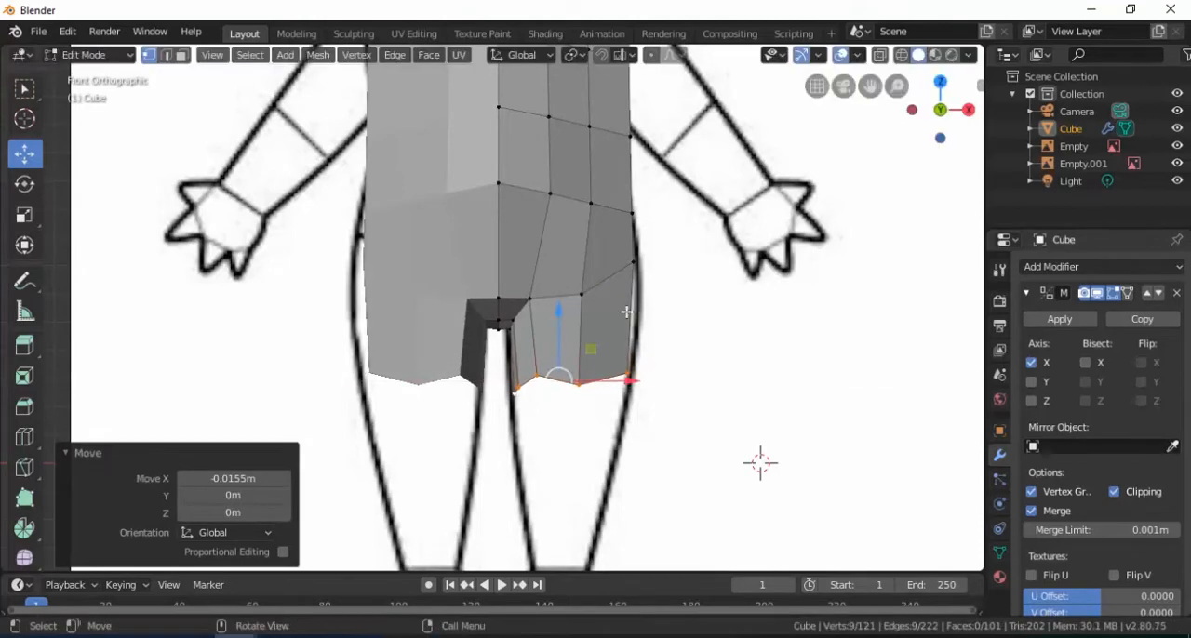
# Move the two outer hip vertices slightly outward along X and 0.0172 m down to match the reference outline
pyautogui.click(636, 262)
pyautogui.moveTo(636, 262); pyautogui.dragTo(525, 321, button='middle')
pyautogui.scroll(2, 553, 271)
pyautogui.keyDown('shift'); pyautogui.click(570, 270); pyautogui.keyUp('shift')
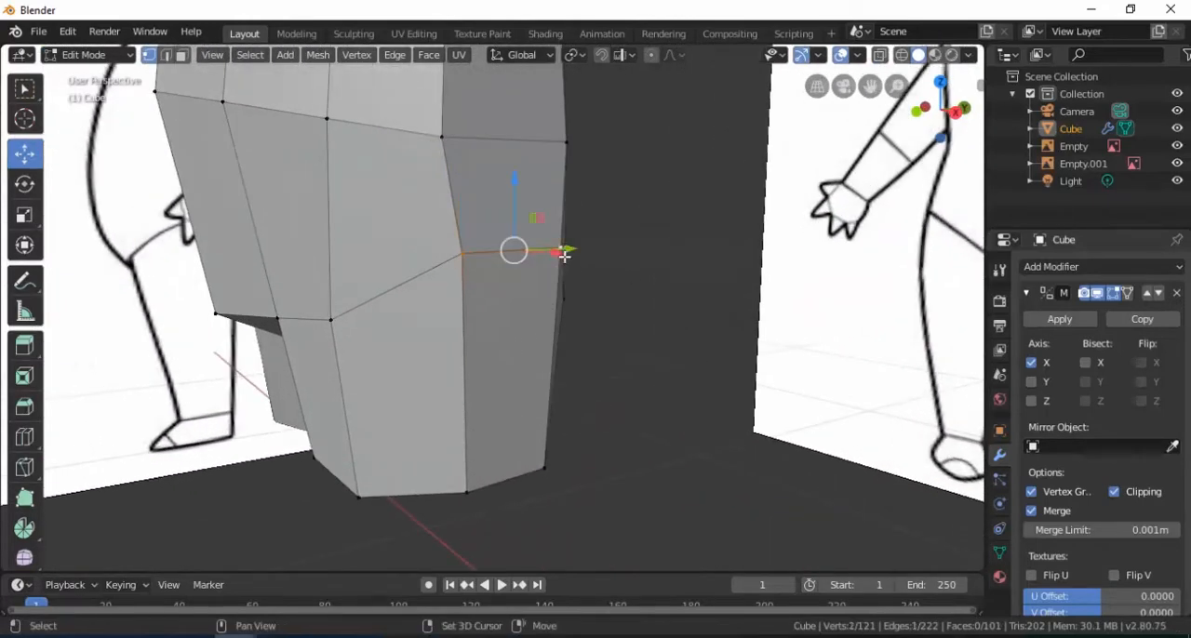
pyautogui.press('KP_1')
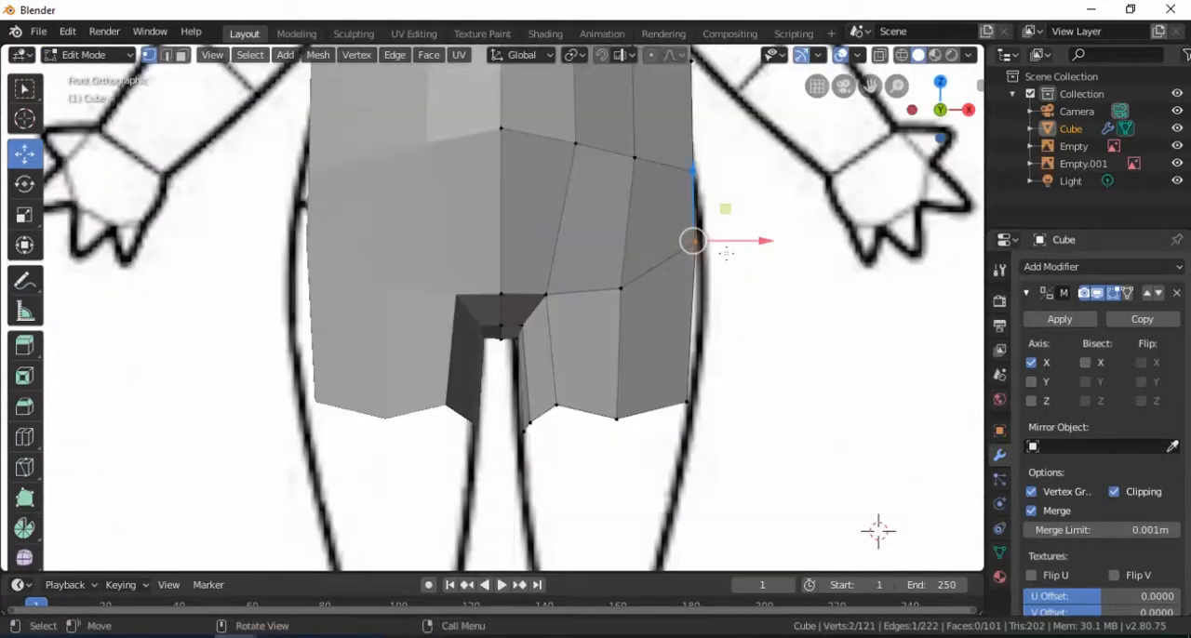
pyautogui.moveTo(756, 241); pyautogui.dragTo(761, 242)
pyautogui.moveTo(700, 177); pyautogui.dragTo(700, 185)
pyautogui.scroll(-2, 670, 191)
pyautogui.keyDown('shift'); pyautogui.moveTo(631, 199); pyautogui.dragTo(637, 293, button='middle'); pyautogui.keyUp('shift')
pyautogui.scroll(-1, 638, 292)
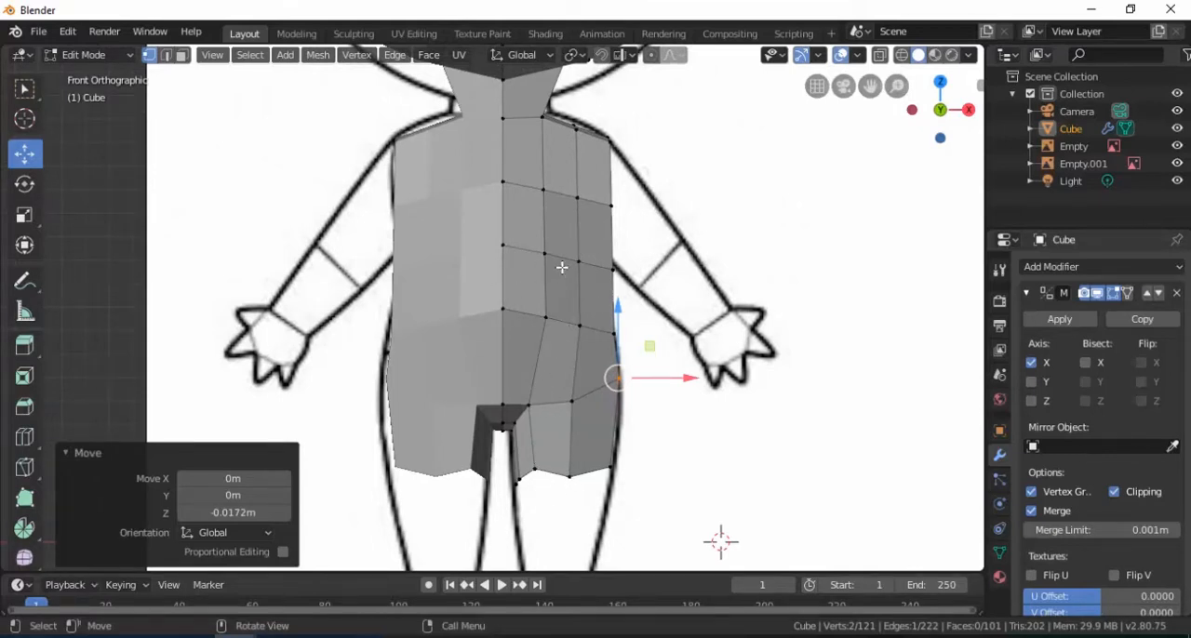
# Switch to wireframe shading and adjust torso vertices, moving the chest-row pair 0.00644 m in X and -0.0322 m in Z
pyautogui.press('z')
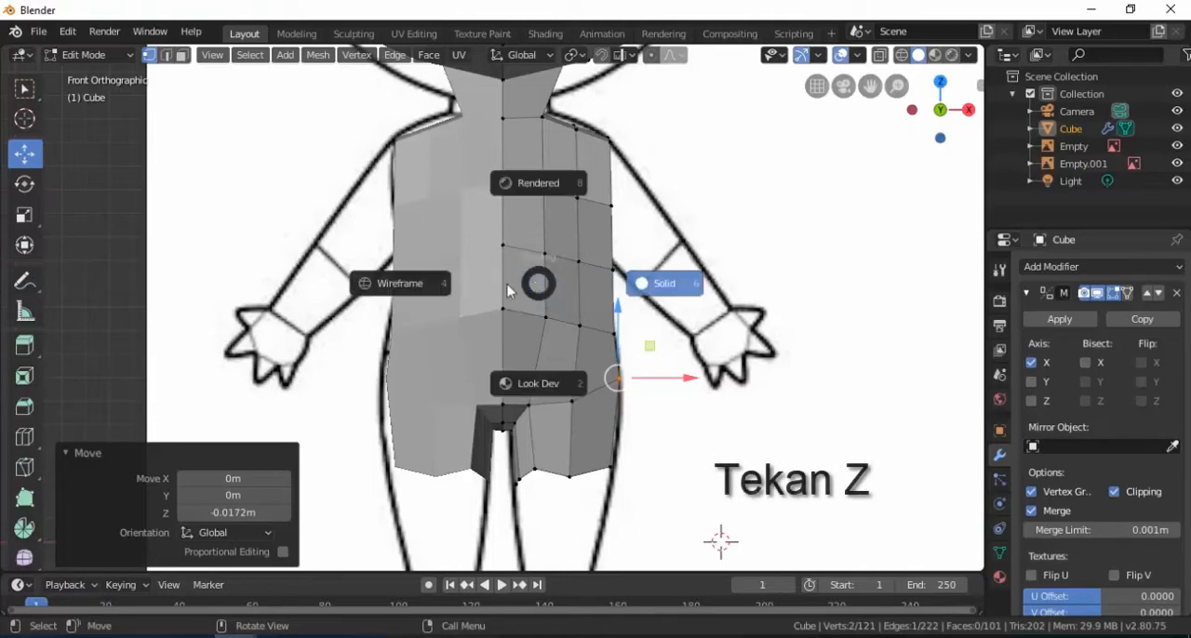
pyautogui.click(406, 285)
pyautogui.scroll(1, 503, 281)
pyautogui.keyDown('shift'); pyautogui.moveTo(547, 287); pyautogui.dragTo(499, 316, button='middle'); pyautogui.keyUp('shift')
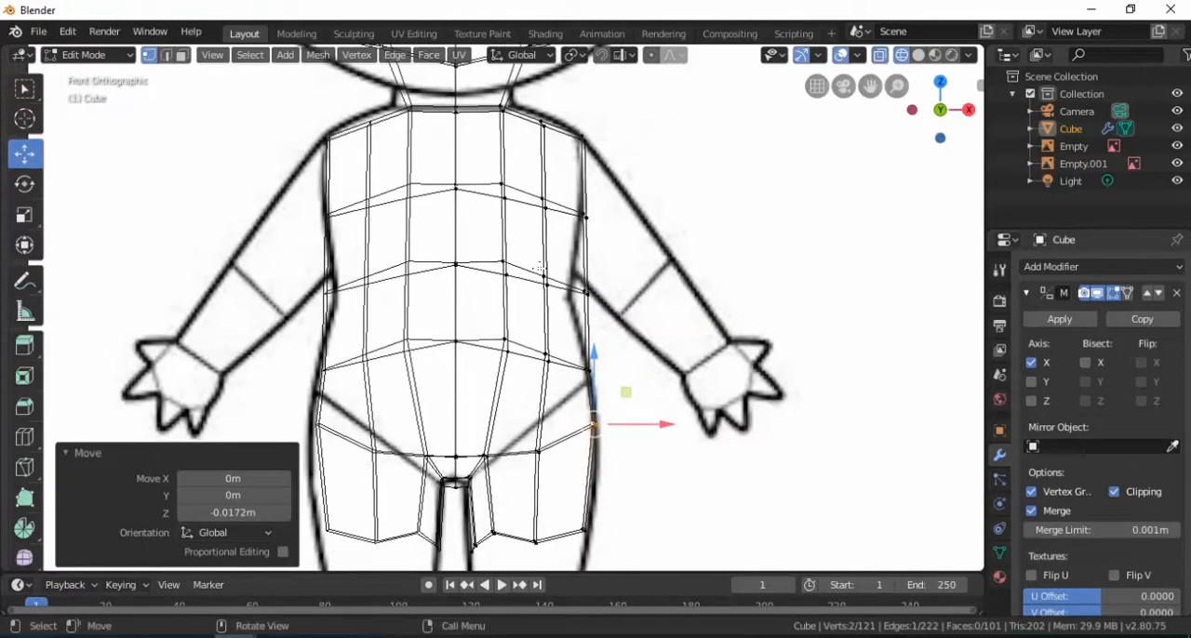
pyautogui.click(541, 273)
pyautogui.scroll(2, 540, 269)
pyautogui.keyDown('shift'); pyautogui.moveTo(558, 228); pyautogui.dragTo(534, 213, button='middle'); pyautogui.keyUp('shift')
pyautogui.moveTo(535, 212); pyautogui.dragTo(537, 199)
pyautogui.click(512, 131)
pyautogui.moveTo(525, 106); pyautogui.dragTo(527, 120)
# Box-select the two side waist vertices, move them -0.0515 m along X to narrow the waist, and return to solid shading
pyautogui.scroll(-1, 545, 247)
pyautogui.keyDown('shift'); pyautogui.moveTo(604, 310); pyautogui.dragTo(570, 310, button='middle'); pyautogui.keyUp('shift')
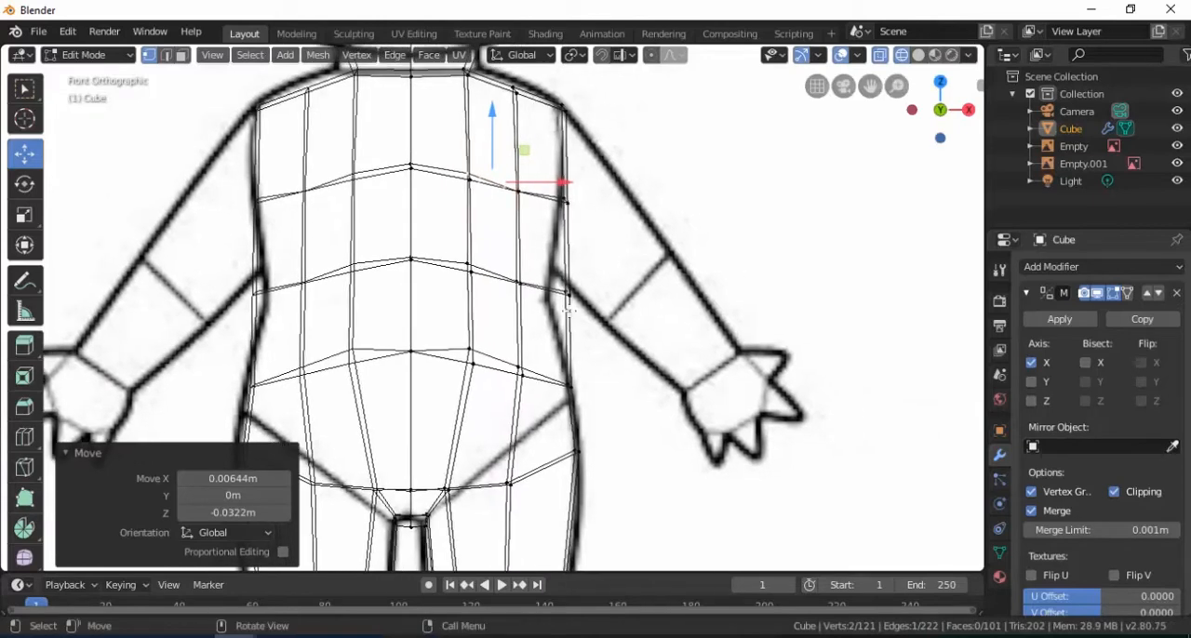
pyautogui.click(586, 311)
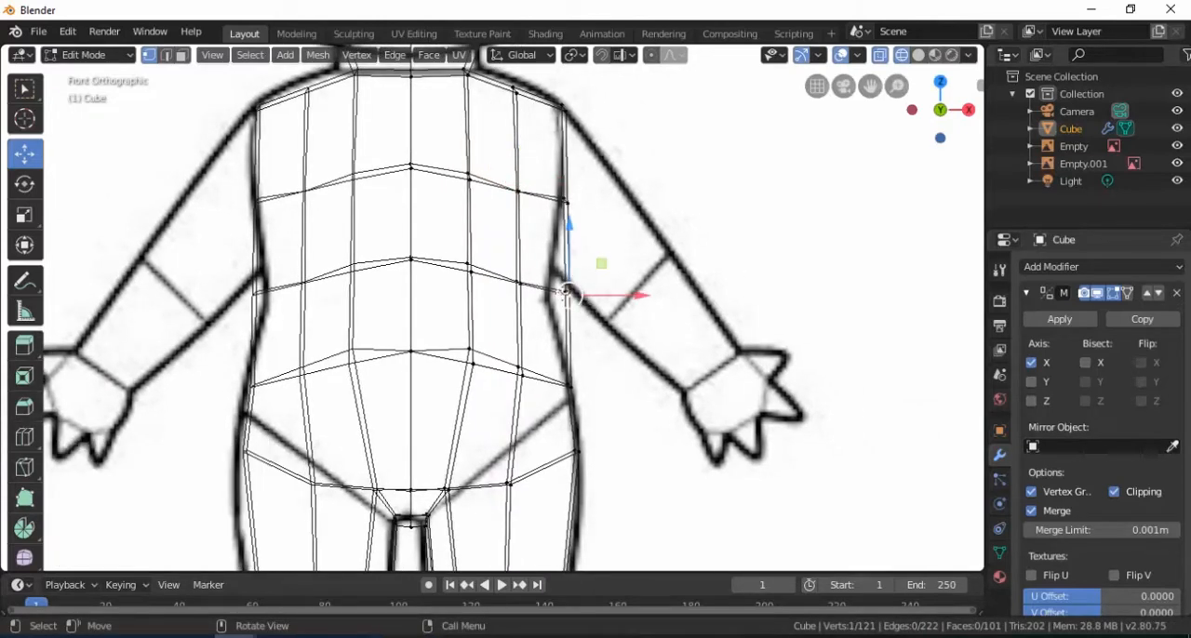
pyautogui.press('b')
pyautogui.moveTo(591, 318); pyautogui.dragTo(541, 277)
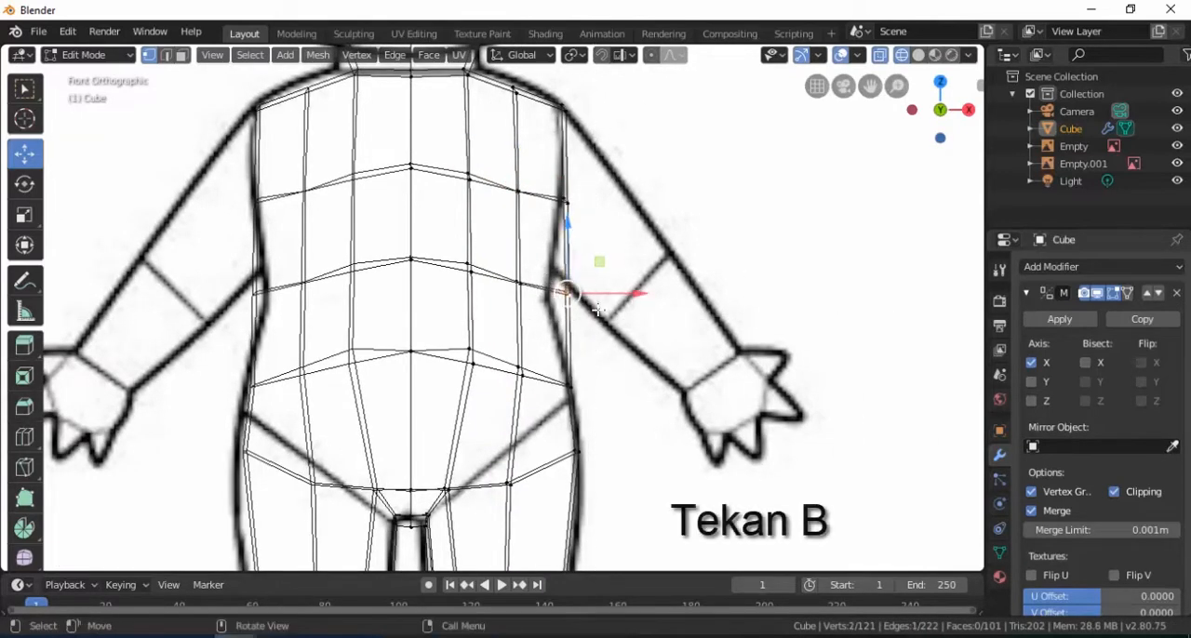
pyautogui.moveTo(638, 296); pyautogui.dragTo(621, 295)
pyautogui.scroll(-3, 595, 297)
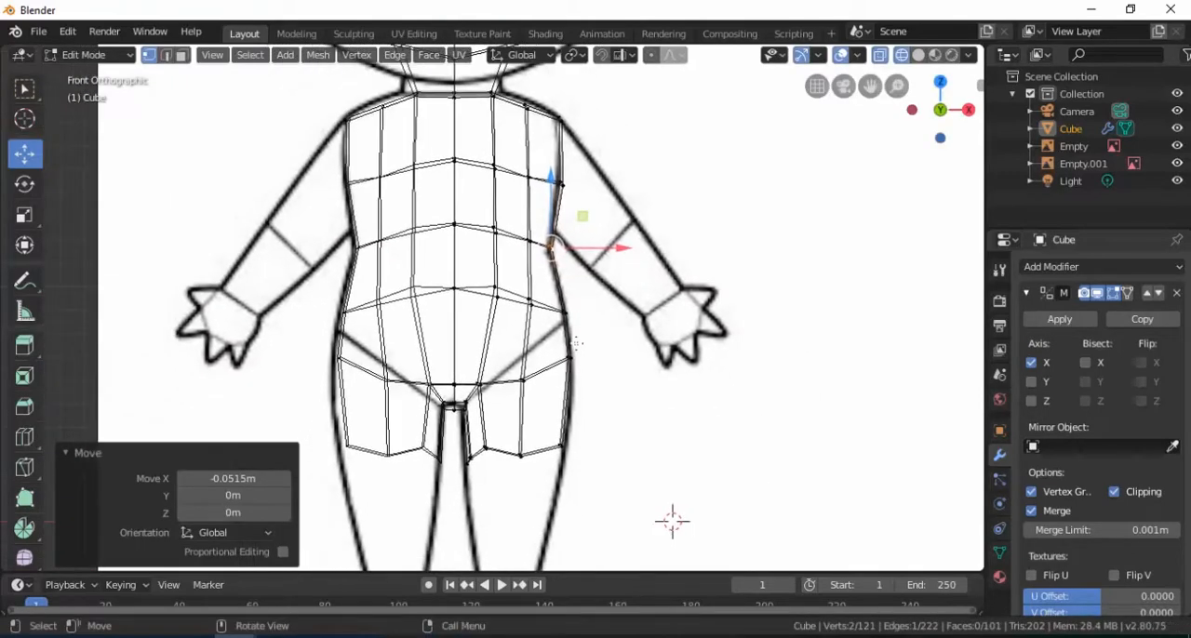
pyautogui.press('z')
pyautogui.click(610, 345)
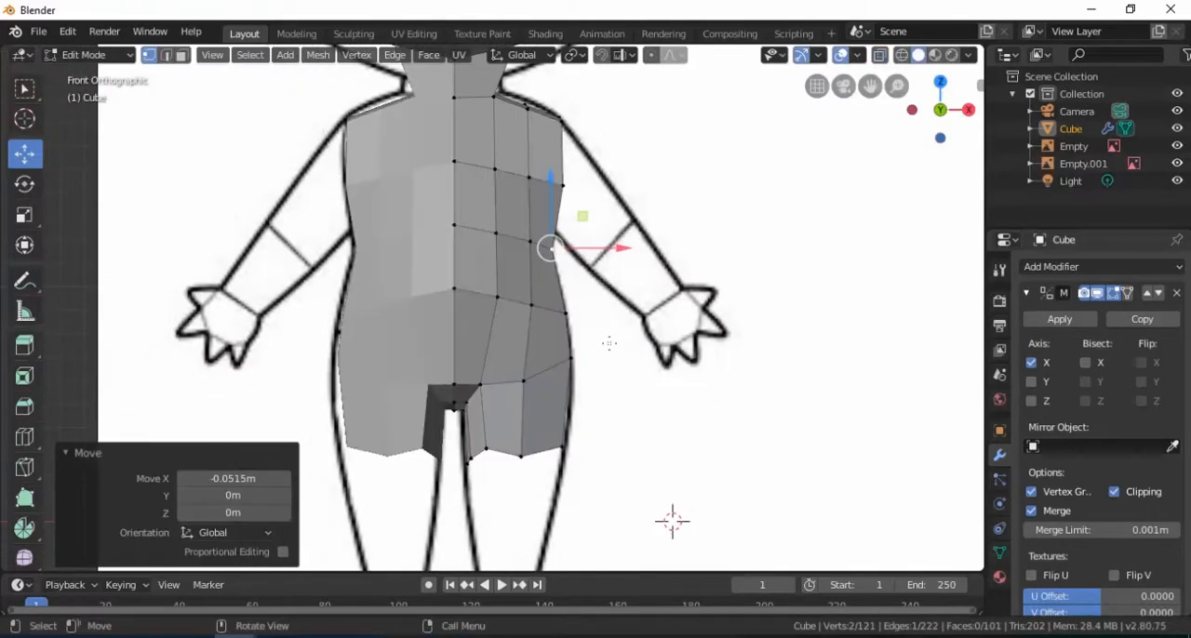
# Select two inner-thigh vertices on the right leg's open lower edge and move them down level with the neighbouring edge vertices
pyautogui.moveTo(609, 343); pyautogui.dragTo(586, 330, button='middle')
pyautogui.moveTo(530, 431); pyautogui.dragTo(553, 385, button='middle')
pyautogui.scroll(3, 532, 371)
pyautogui.click(527, 440)
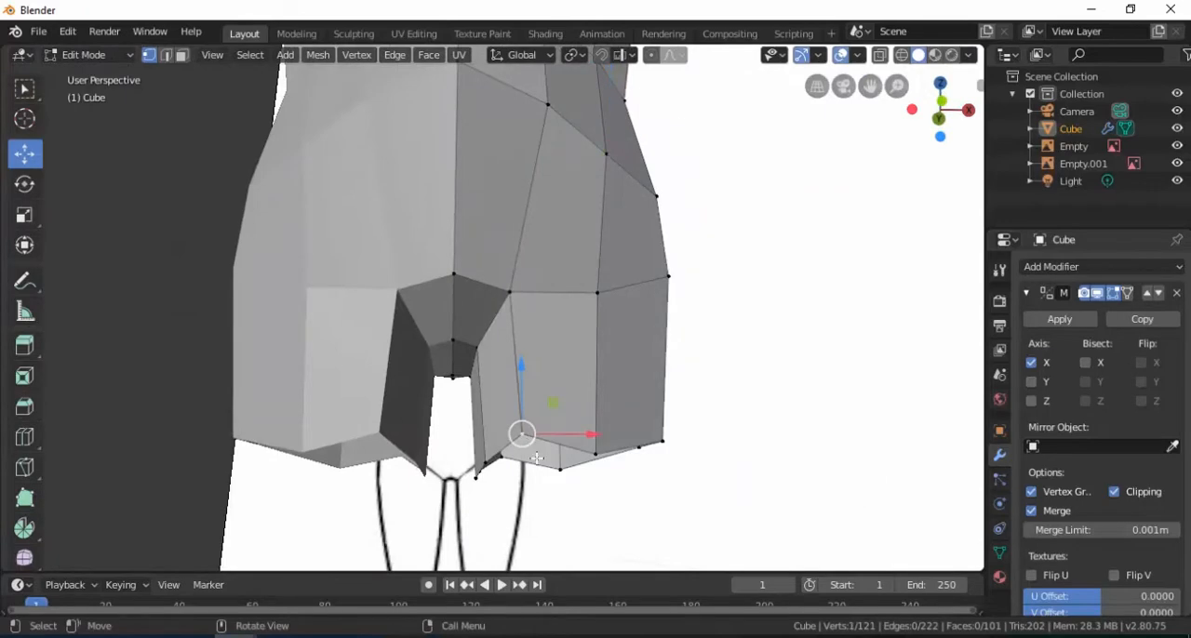
pyautogui.moveTo(526, 442); pyautogui.dragTo(525, 409, button='middle')
pyautogui.keyDown('shift'); pyautogui.click(497, 416); pyautogui.keyUp('shift')
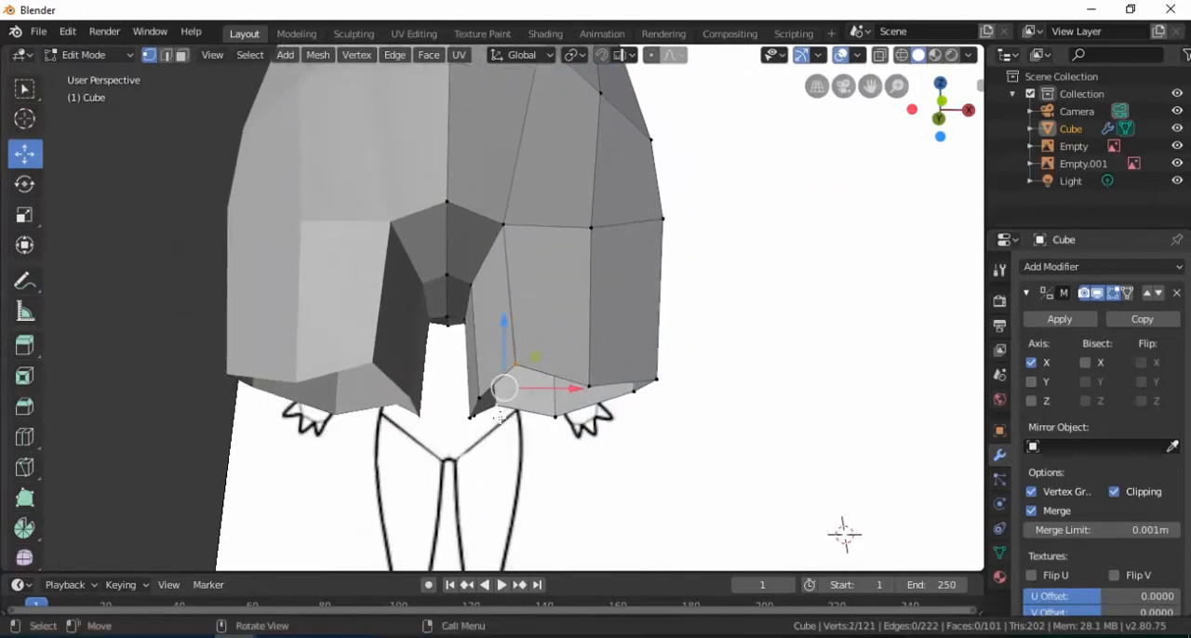
pyautogui.press('KP_1')
pyautogui.moveTo(499, 370); pyautogui.dragTo(498, 389)
# Move the innermost vertices of the leg's lower edge 0.0224 m up along Z to even out the opening
pyautogui.scroll(1, 496, 458)
pyautogui.scroll(2, 495, 457)
pyautogui.click(454, 428)
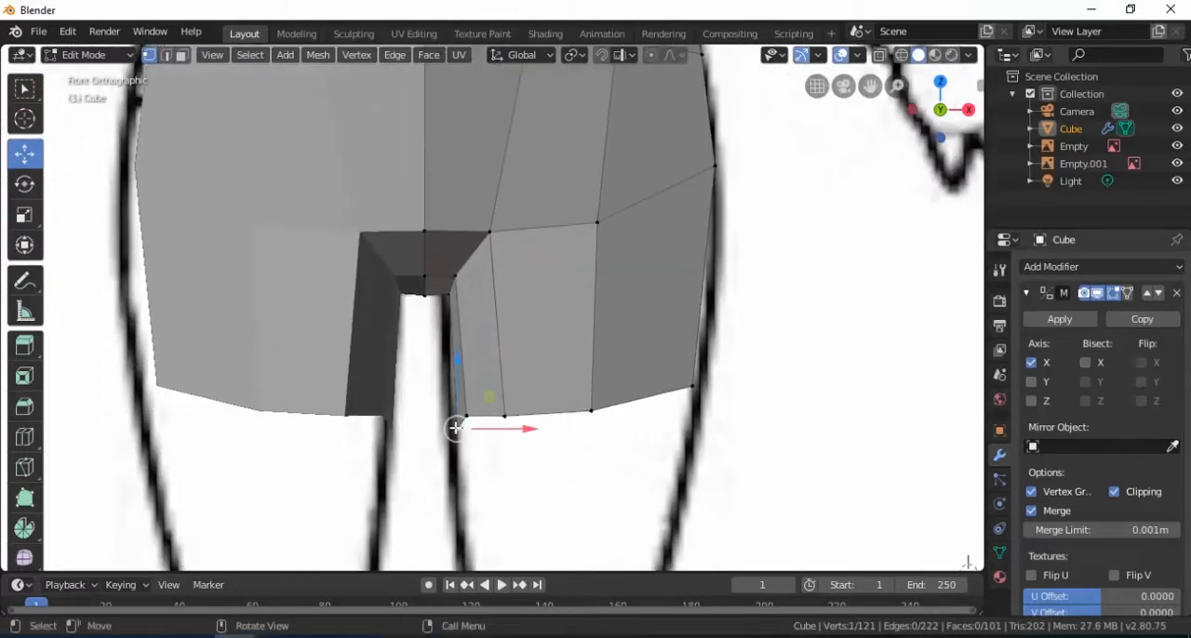
pyautogui.moveTo(460, 398); pyautogui.dragTo(460, 381)
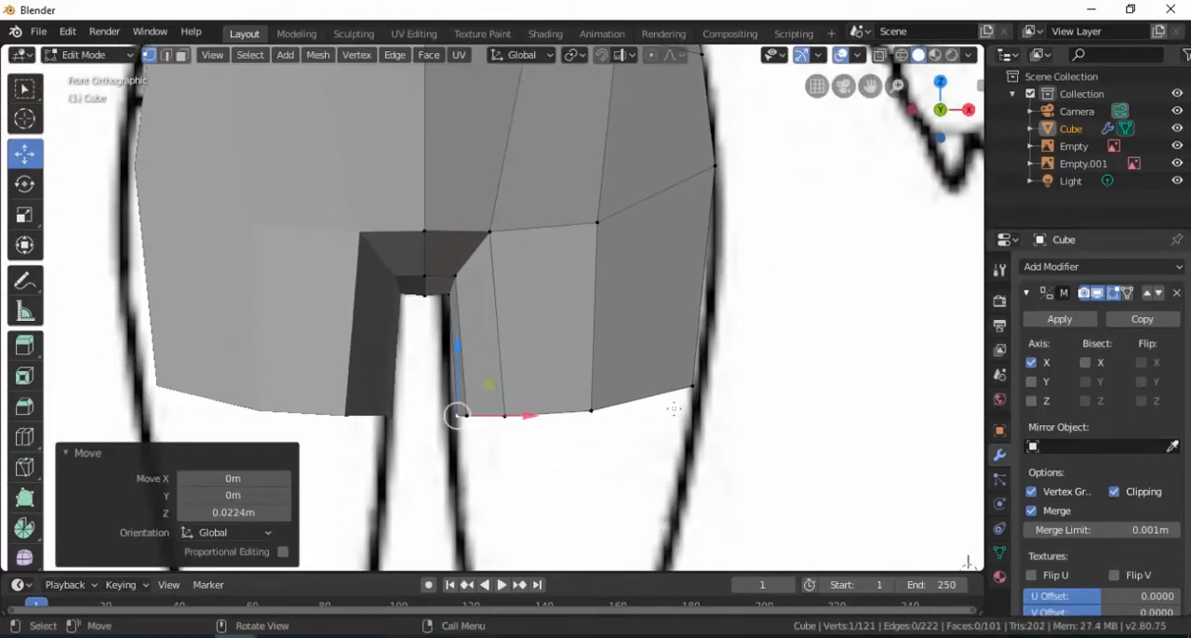
# Select the two outermost vertices of the leg's lower edge and move them -0.0387 m along Z
pyautogui.moveTo(689, 397); pyautogui.dragTo(597, 321, button='middle')
pyautogui.click(592, 316)
pyautogui.keyDown('shift'); pyautogui.click(509, 282); pyautogui.keyUp('shift')
pyautogui.press('KP_1')
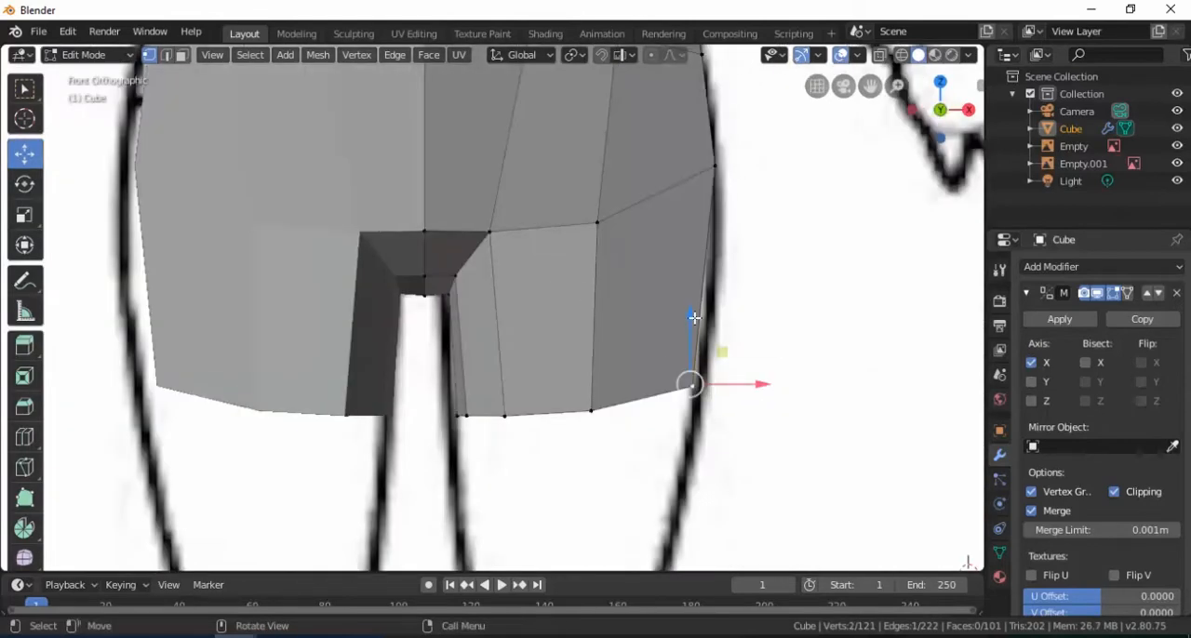
pyautogui.moveTo(694, 318); pyautogui.dragTo(688, 341)
# View the leg opening from below and shift its inner-side vertex along X to start rounding the opening
pyautogui.scroll(-3, 582, 367)
pyautogui.scroll(-2, 577, 359)
pyautogui.moveTo(576, 359)
pyautogui.mouseDown(button='middle')
pyautogui.moveTo(552, 345)
pyautogui.moveTo(522, 292)
pyautogui.mouseUp(button='middle')
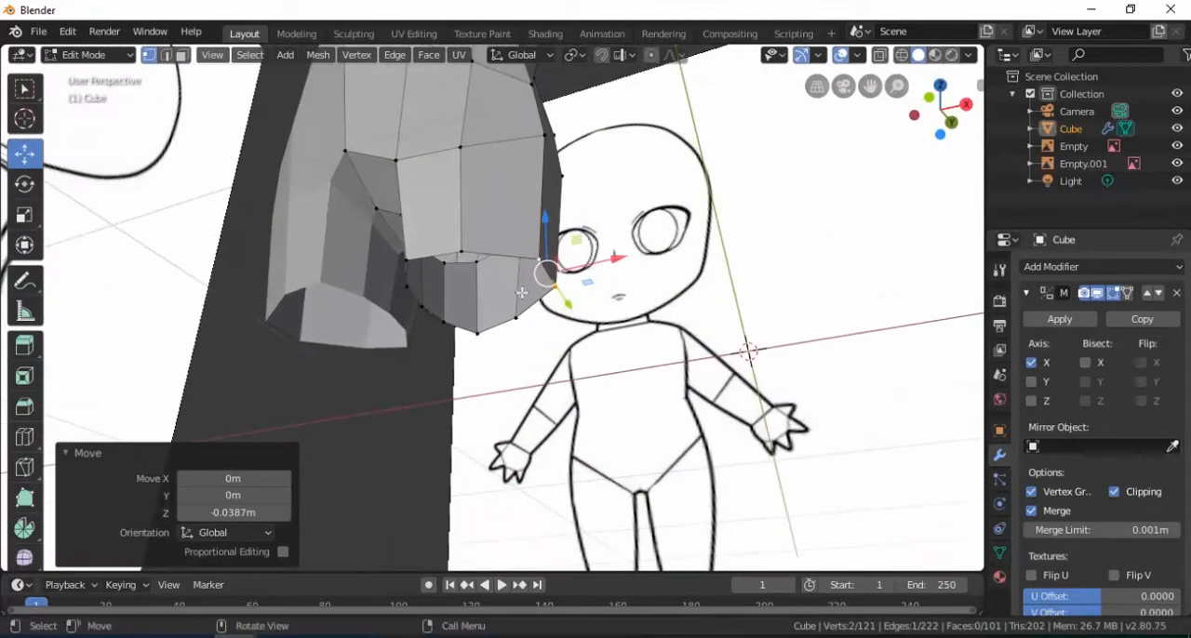
pyautogui.keyDown('alt'); pyautogui.click(427, 311); pyautogui.keyUp('alt')
pyautogui.keyDown('alt'); pyautogui.moveTo(427, 311); pyautogui.dragTo(456, 215, button='middle'); pyautogui.keyUp('alt')
pyautogui.scroll(2, 535, 296)
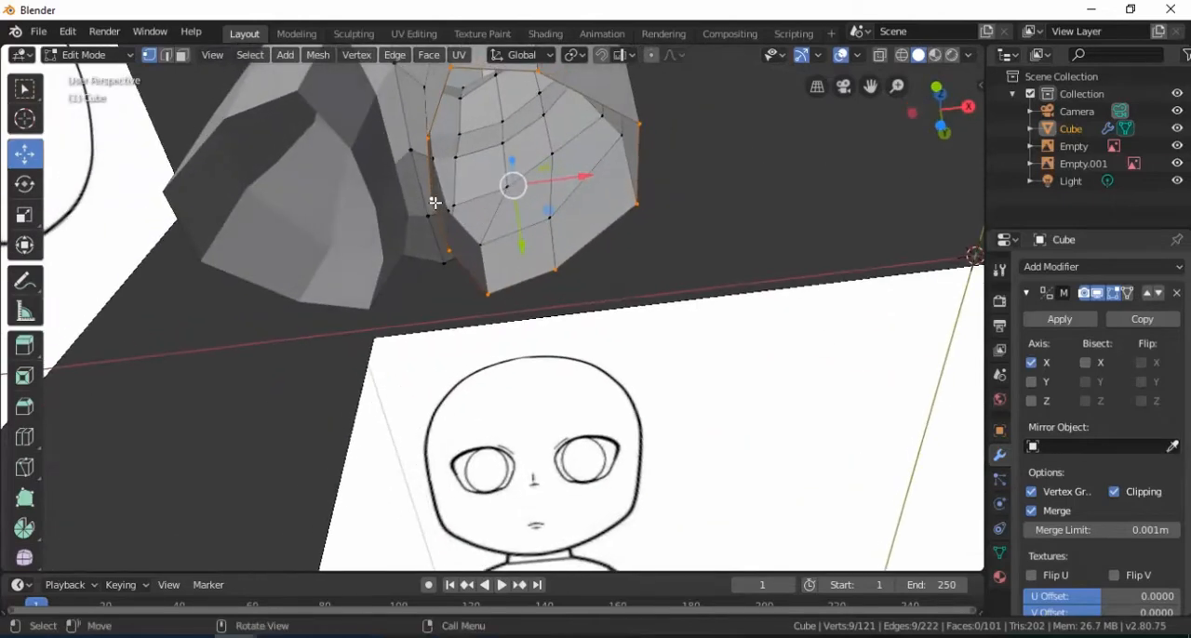
pyautogui.click(456, 215)
pyautogui.moveTo(490, 192); pyautogui.dragTo(478, 195)
pyautogui.click(451, 256)
pyautogui.moveTo(452, 256); pyautogui.dragTo(497, 216, button='middle')
# Adjust further vertices around the leg opening to round it, moving the last pair 0.0253 m along X
pyautogui.keyDown('shift'); pyautogui.click(483, 165); pyautogui.keyUp('shift')
pyautogui.moveTo(546, 222); pyautogui.dragTo(533, 220)
pyautogui.moveTo(533, 221)
pyautogui.mouseDown(button='middle')
pyautogui.moveTo(542, 174)
pyautogui.moveTo(526, 214)
pyautogui.mouseUp(button='middle')
pyautogui.click(515, 93)
pyautogui.moveTo(552, 171); pyautogui.dragTo(527, 186, button='middle')
pyautogui.scroll(-3, 550, 183)
pyautogui.keyDown('shift'); pyautogui.click(495, 314); pyautogui.keyUp('shift')
pyautogui.moveTo(558, 236); pyautogui.dragTo(563, 236)
pyautogui.moveTo(563, 236); pyautogui.dragTo(516, 232, button='middle')
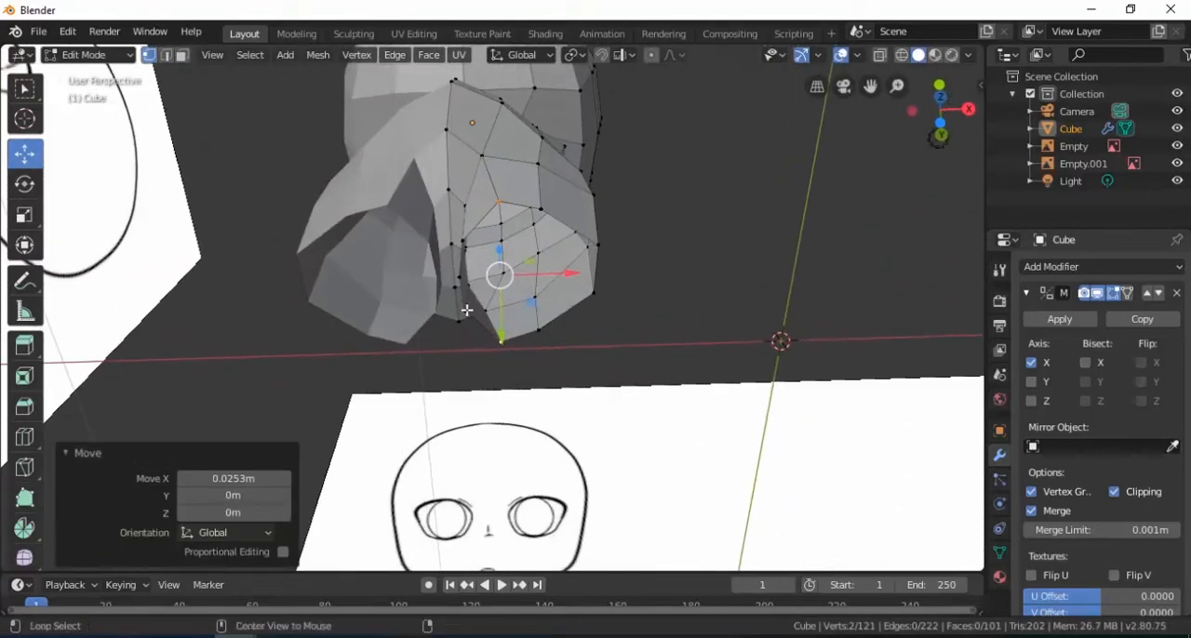
# Select the whole loop around the leg opening and move it -0.117 m along Z in front view
pyautogui.keyDown('alt'); pyautogui.click(467, 310); pyautogui.keyUp('alt')
pyautogui.moveTo(467, 311); pyautogui.dragTo(565, 296, button='middle')
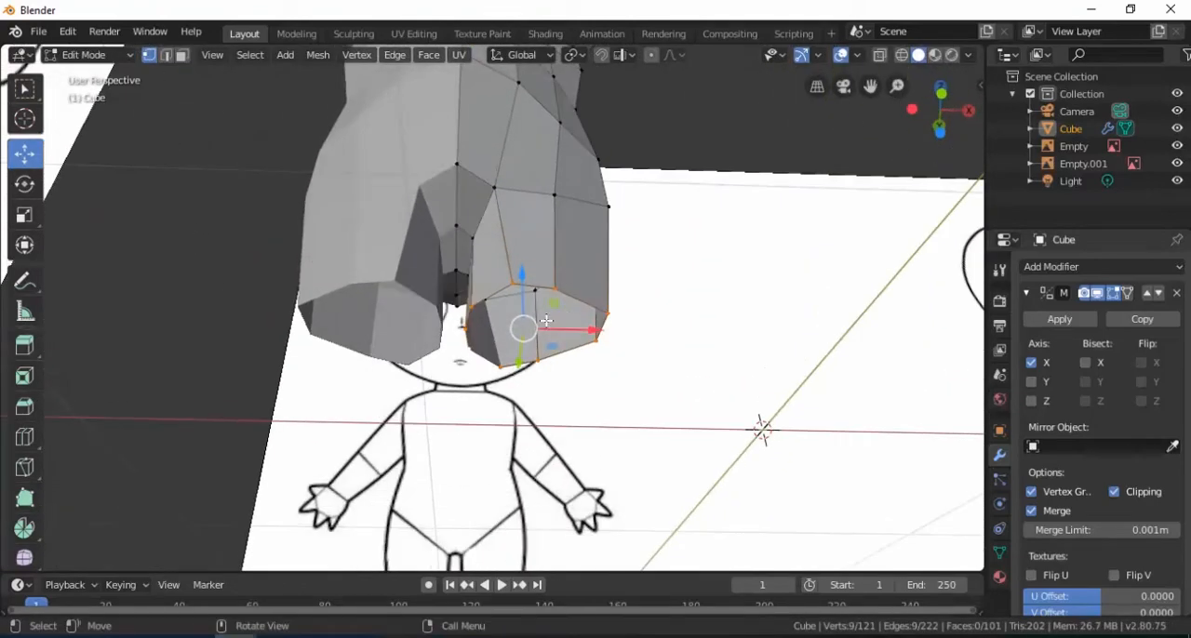
pyautogui.press('KP_1')
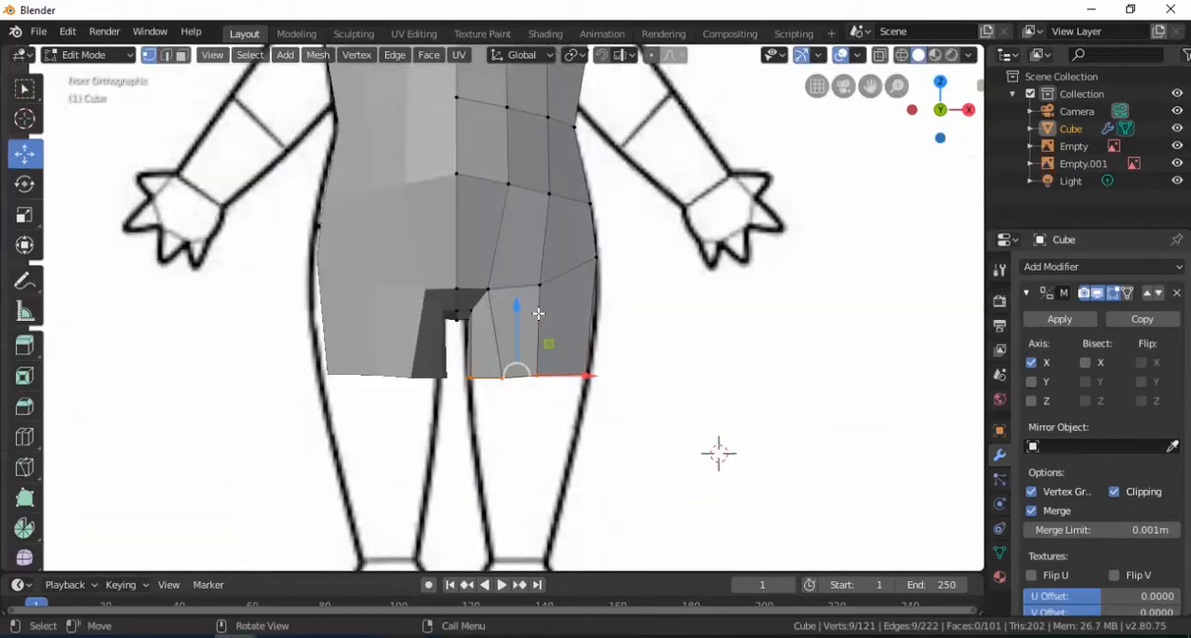
pyautogui.scroll(-3, 539, 314)
pyautogui.keyDown('shift'); pyautogui.moveTo(539, 316); pyautogui.dragTo(545, 276, button='middle'); pyautogui.keyUp('shift')
pyautogui.moveTo(513, 245); pyautogui.dragTo(513, 257)
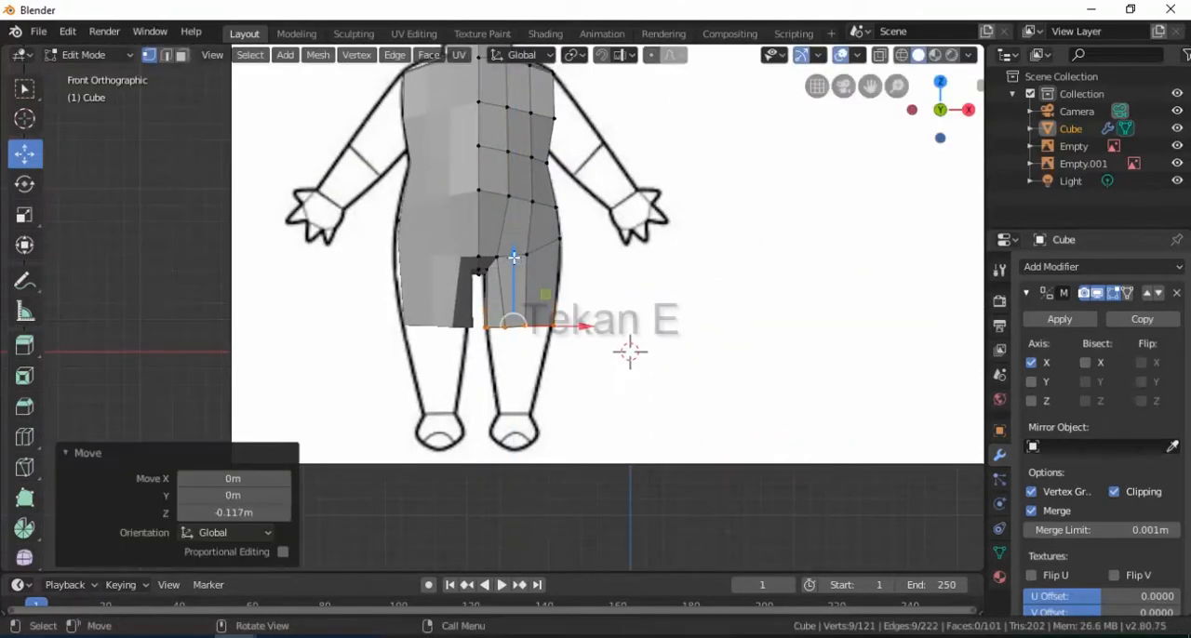
# Extrude the leg loop, move it 0.515 m down to the ankle, and scale it to about 0.42 to match the reference
pyautogui.press('e')
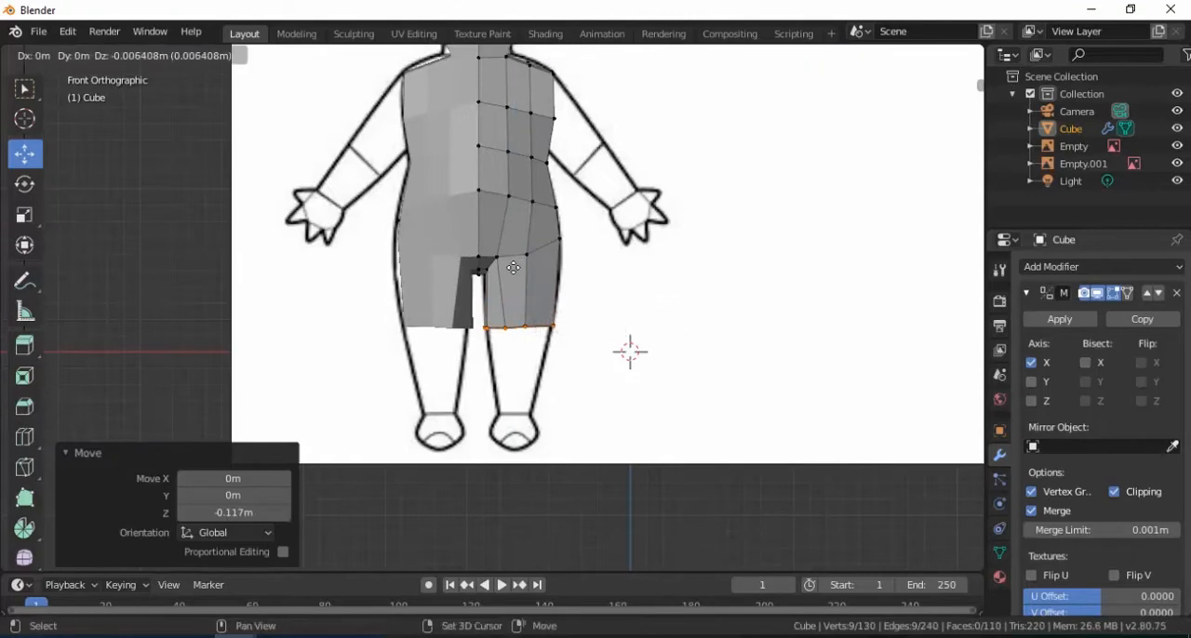
pyautogui.click(514, 268)
pyautogui.scroll(2, 519, 276)
pyautogui.keyDown('shift'); pyautogui.moveTo(521, 282); pyautogui.dragTo(520, 221, button='middle'); pyautogui.keyUp('shift')
pyautogui.moveTo(520, 215); pyautogui.dragTo(519, 335)
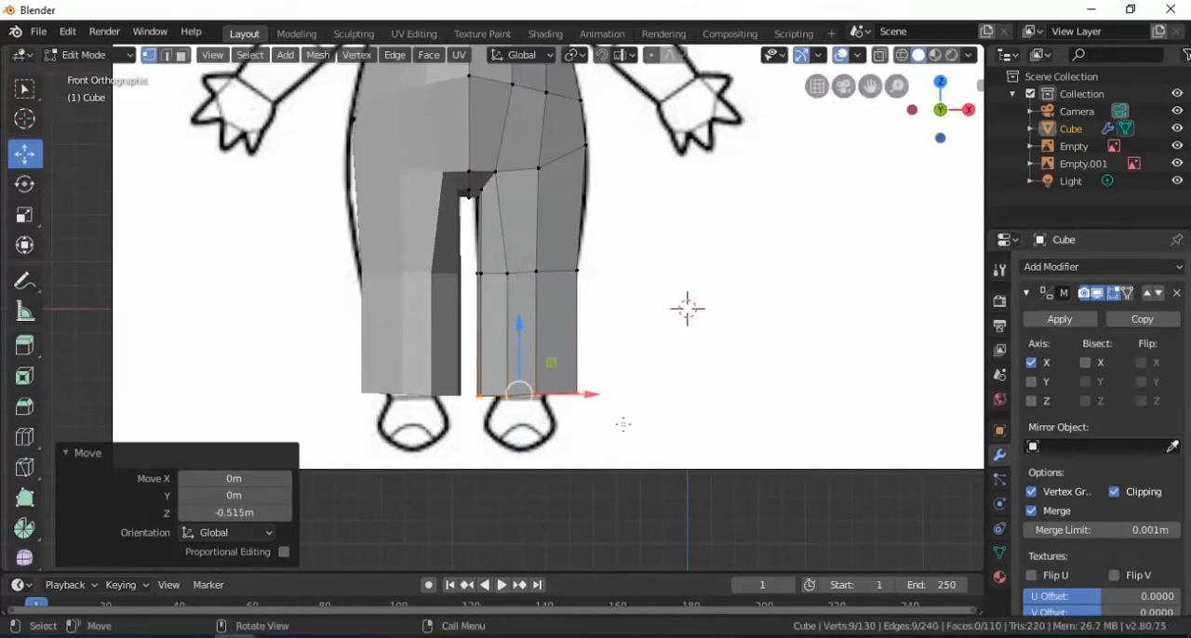
pyautogui.press('s')
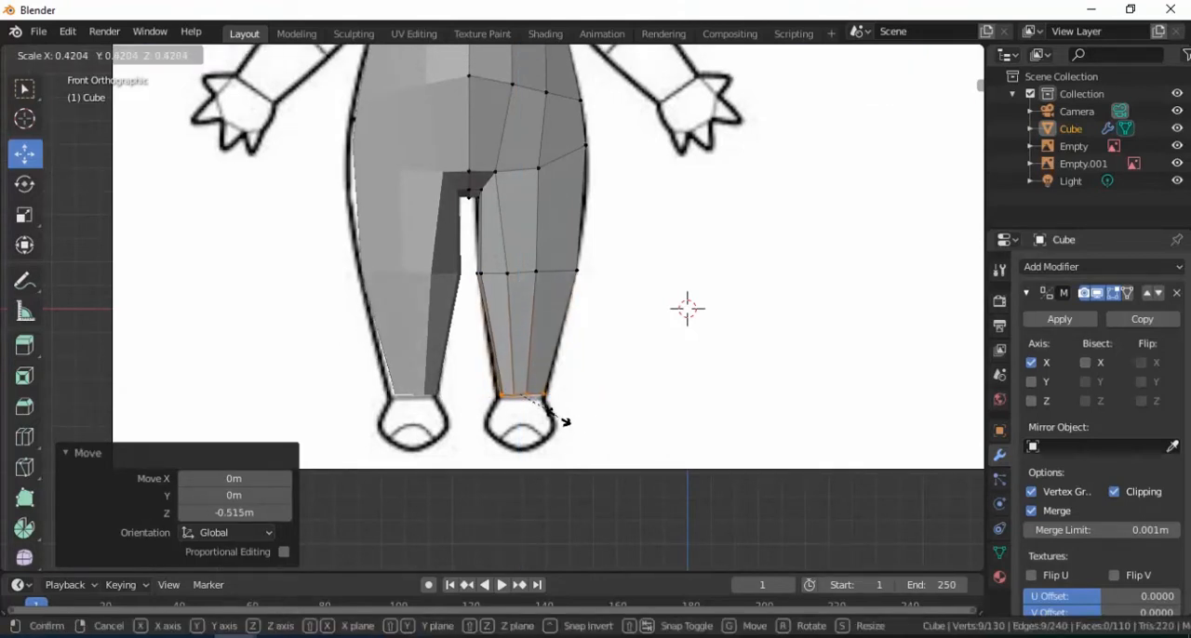
pyautogui.click(555, 416)
# Select the edge loop around the middle of the leg and scale it uniformly to 0.912
pyautogui.moveTo(556, 415); pyautogui.dragTo(451, 302, button='middle')
pyautogui.moveTo(503, 305); pyautogui.dragTo(487, 277, button='middle')
pyautogui.keyDown('alt'); pyautogui.click(505, 261); pyautogui.keyUp('alt')
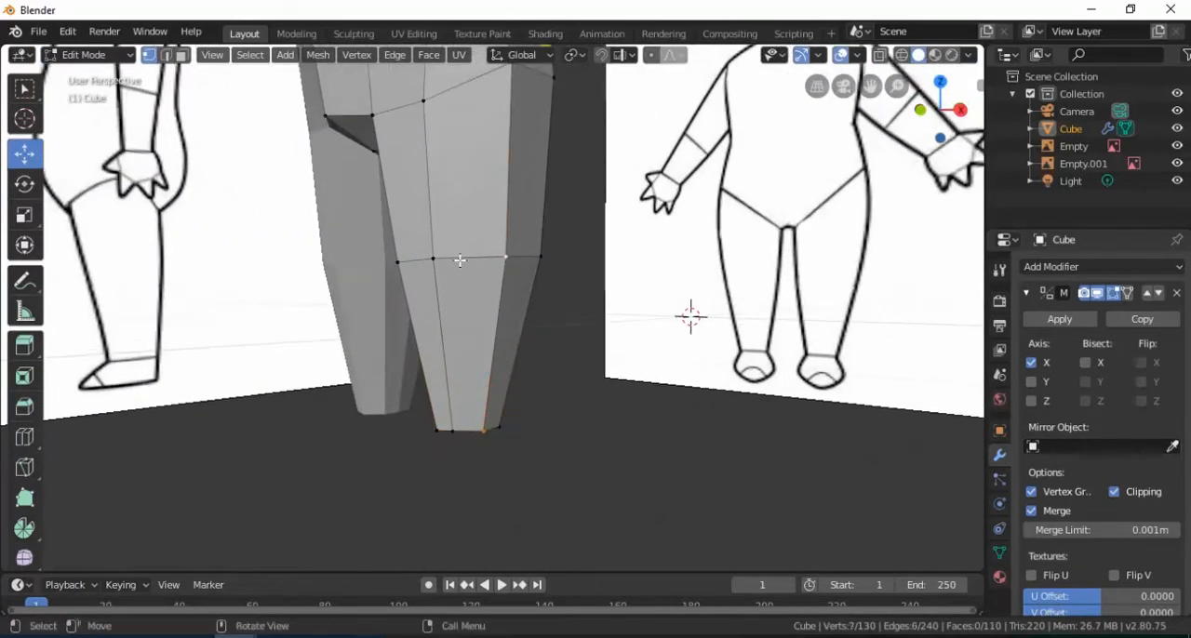
pyautogui.press('s')
pyautogui.click(510, 282)
# Box-select the ankle loop in wireframe side view and move it 0.0644 m along Y toward the heel
pyautogui.moveTo(510, 282); pyautogui.dragTo(418, 286, button='middle')
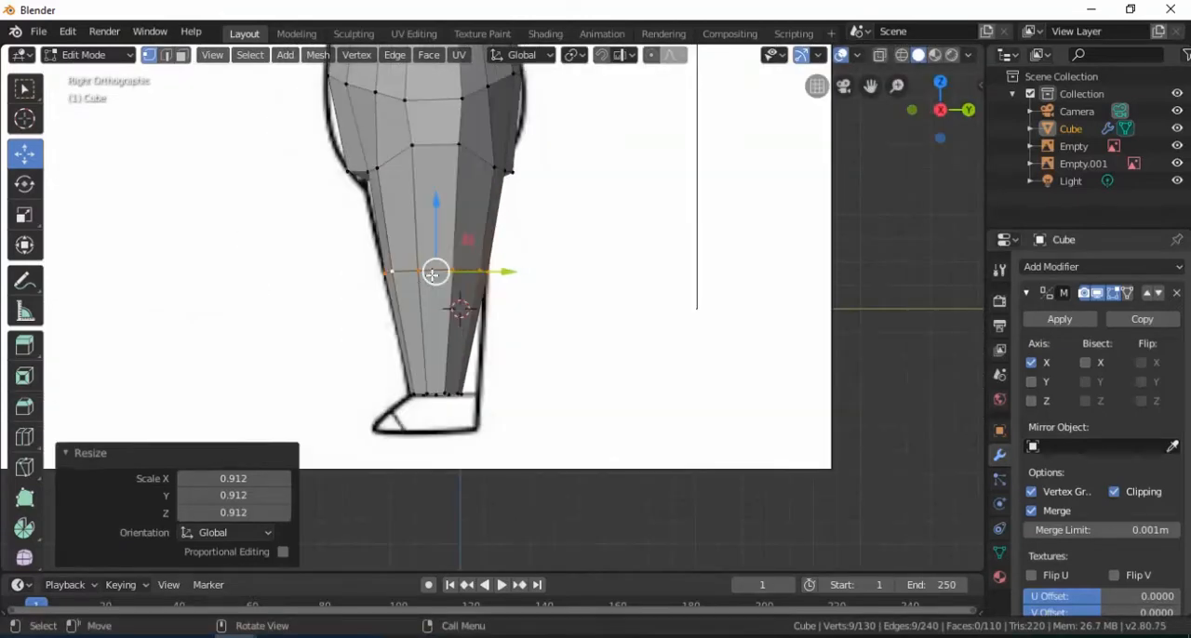
pyautogui.scroll(-1, 431, 276)
pyautogui.scroll(3, 433, 276)
pyautogui.keyDown('shift'); pyautogui.moveTo(436, 431); pyautogui.dragTo(460, 336, button='middle'); pyautogui.keyUp('shift')
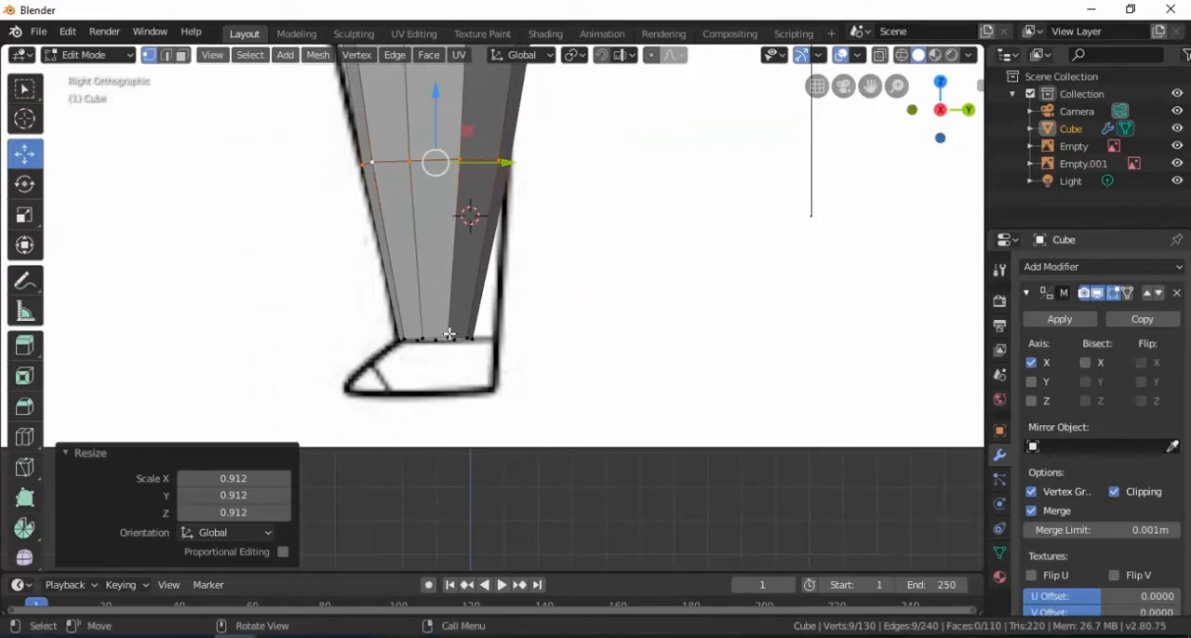
pyautogui.press('z')
pyautogui.click(324, 334)
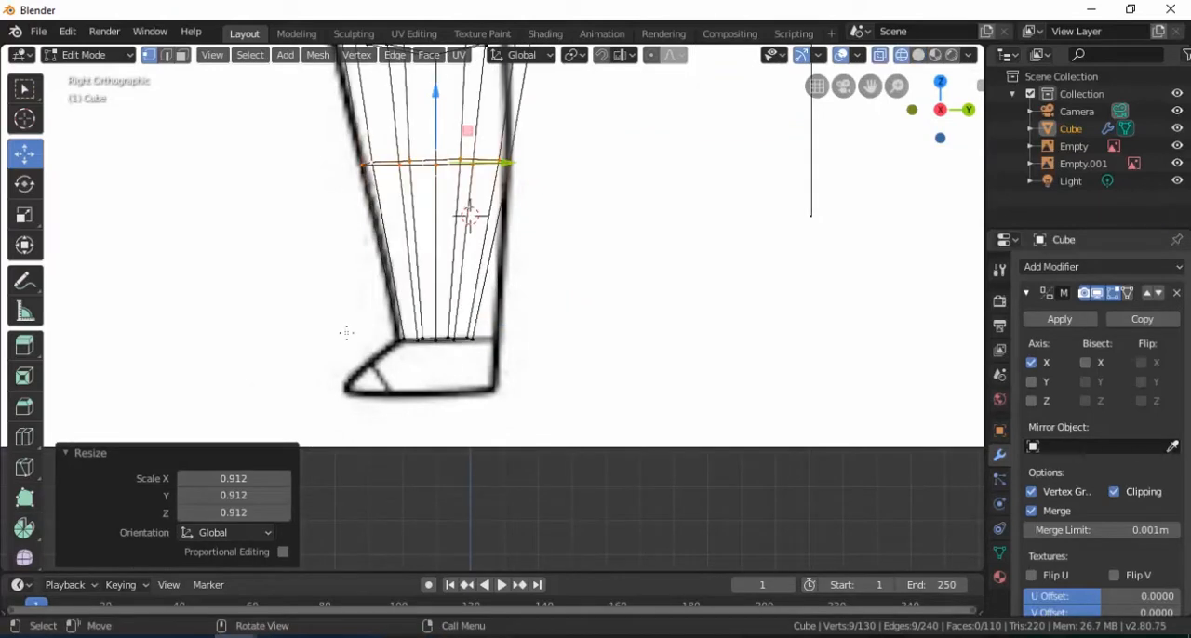
pyautogui.click(425, 340)
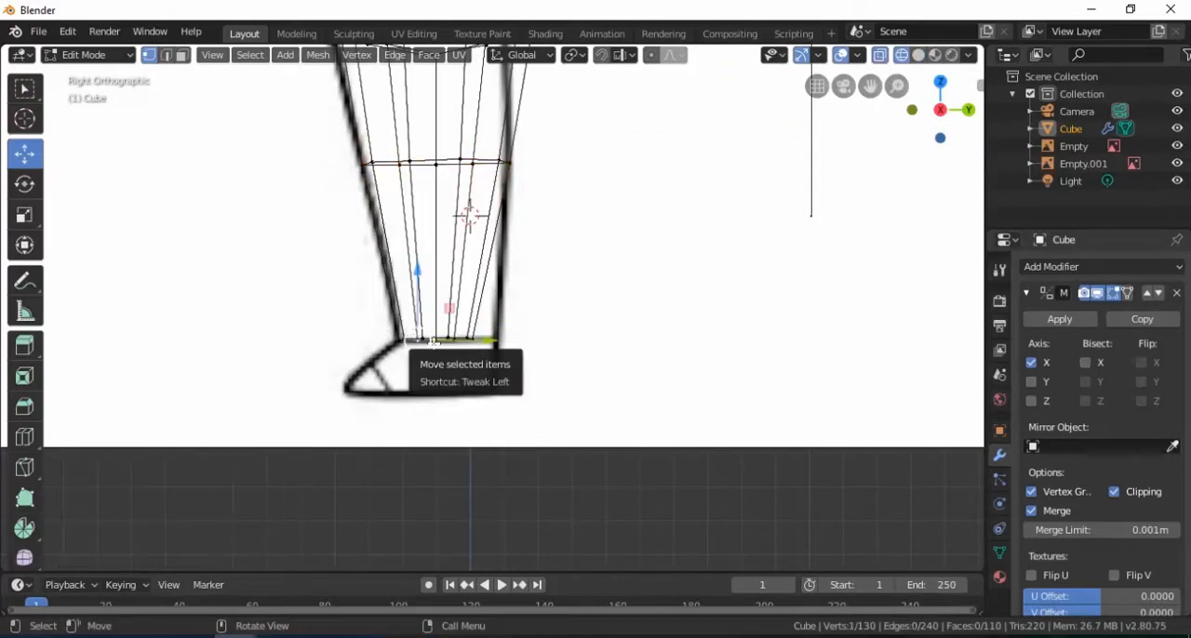
pyautogui.press('b')
pyautogui.moveTo(381, 323); pyautogui.dragTo(519, 343)
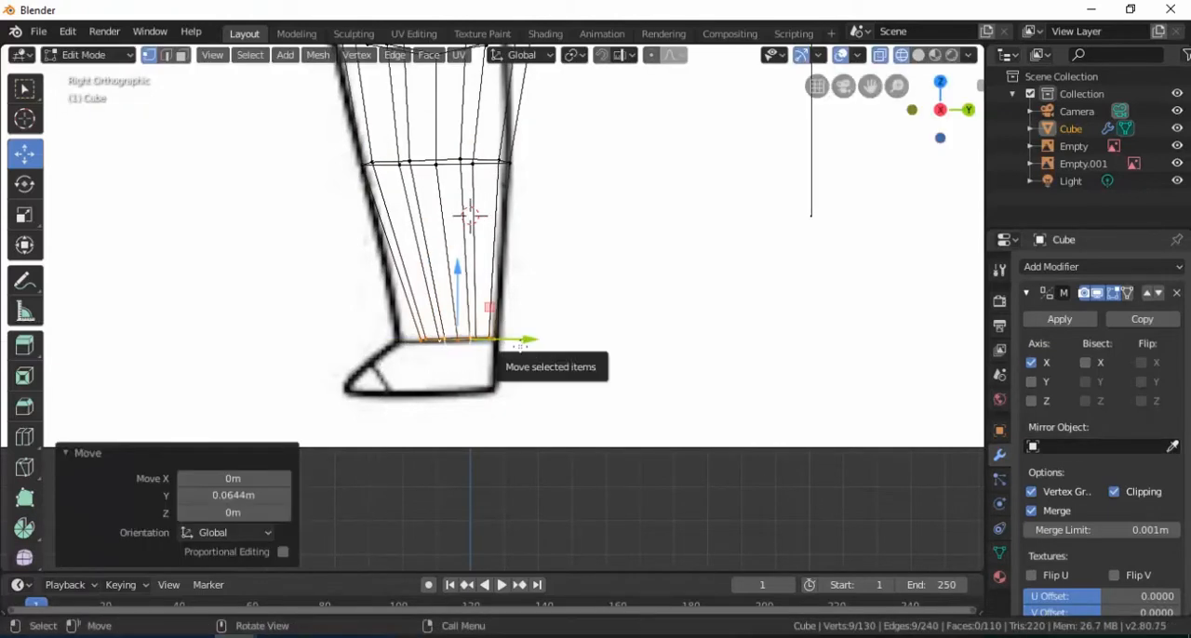
# Shift the ankle loop -0.0283 m along Y and scale it to 1.219 along Y to match the side outline
pyautogui.press('s')
pyautogui.press('y')
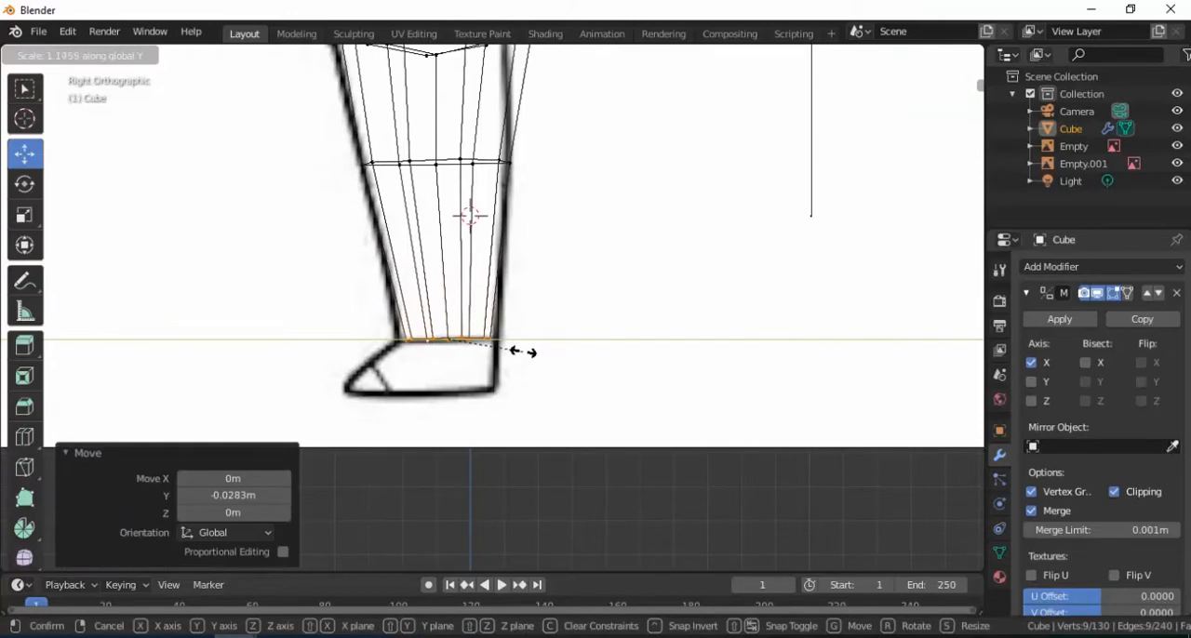
pyautogui.click(526, 347)
# Select the three vertices at the lower back of the hip, move them slightly up and -0.0232 m along Y
pyautogui.keyDown('shift'); pyautogui.moveTo(465, 288); pyautogui.dragTo(467, 357, button='middle'); pyautogui.keyUp('shift')
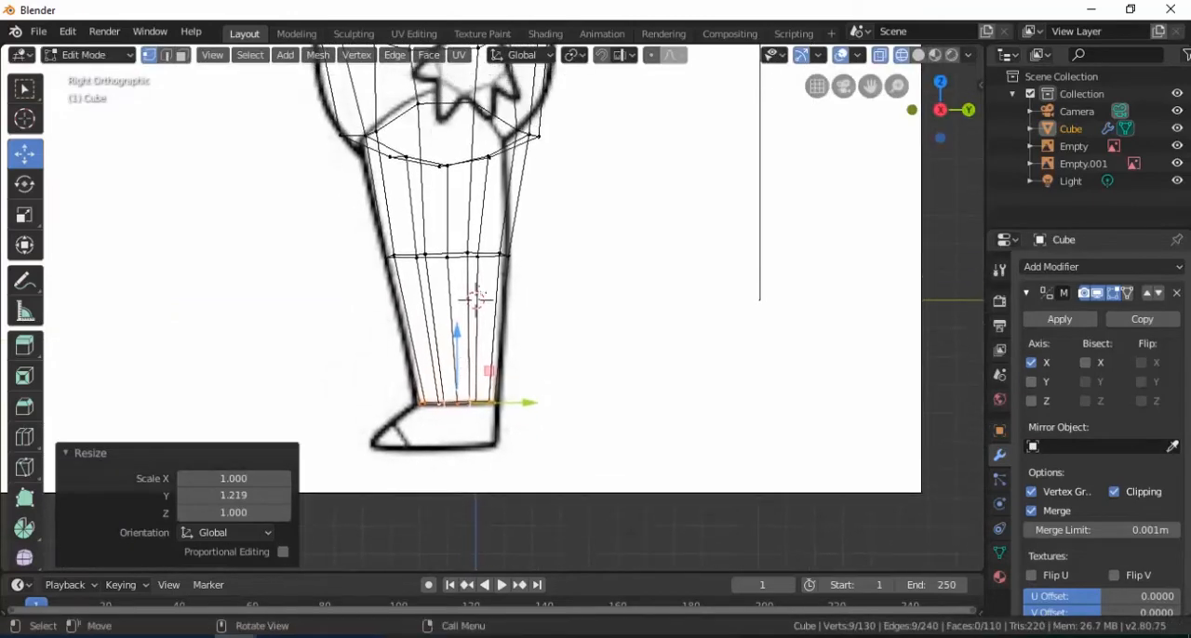
pyautogui.scroll(-1, 488, 243)
pyautogui.keyDown('shift'); pyautogui.moveTo(488, 253); pyautogui.dragTo(507, 280, button='middle'); pyautogui.keyUp('shift')
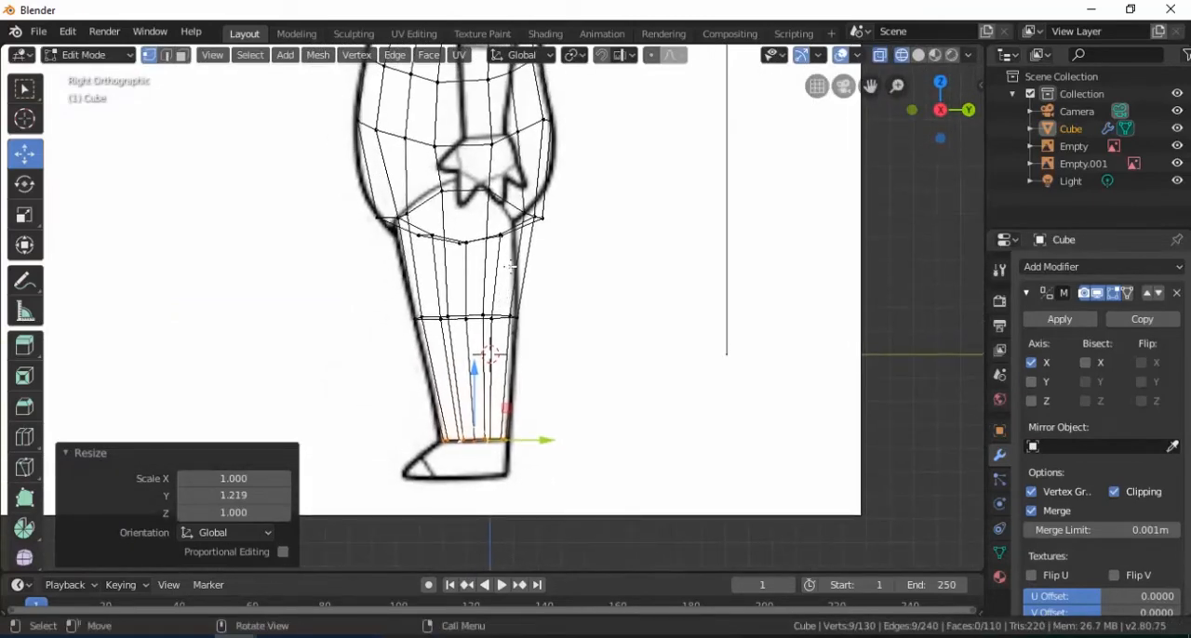
pyautogui.scroll(4, 510, 266)
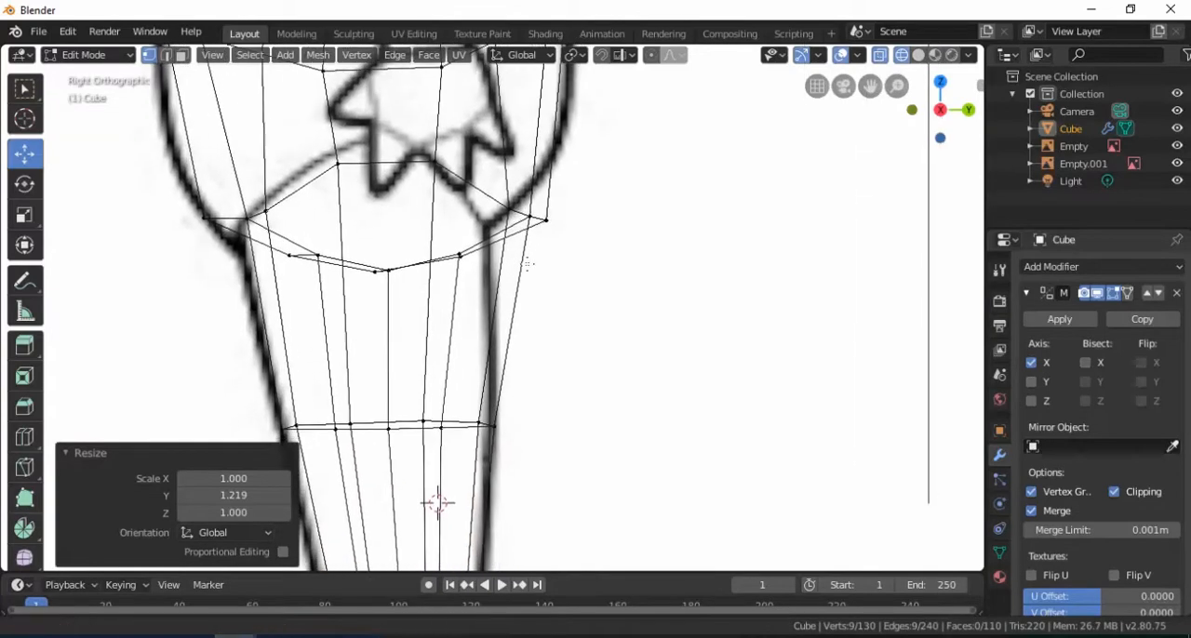
pyautogui.click(568, 237)
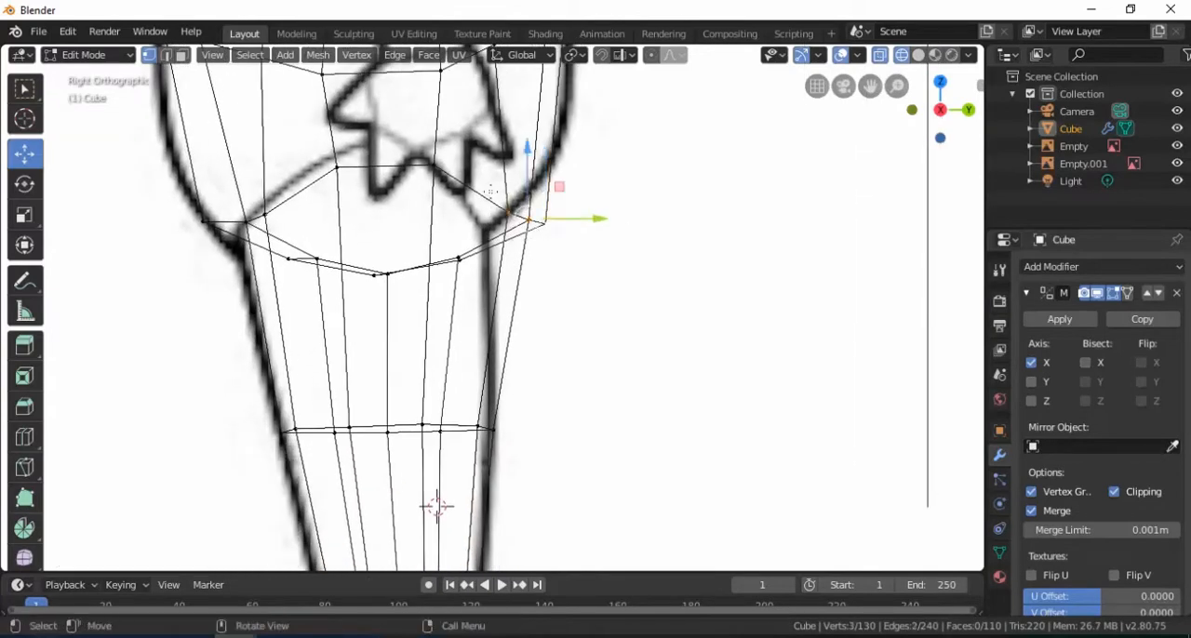
pyautogui.moveTo(531, 180); pyautogui.dragTo(530, 156)
pyautogui.moveTo(581, 196); pyautogui.dragTo(569, 200)
pyautogui.scroll(-5, 558, 205)
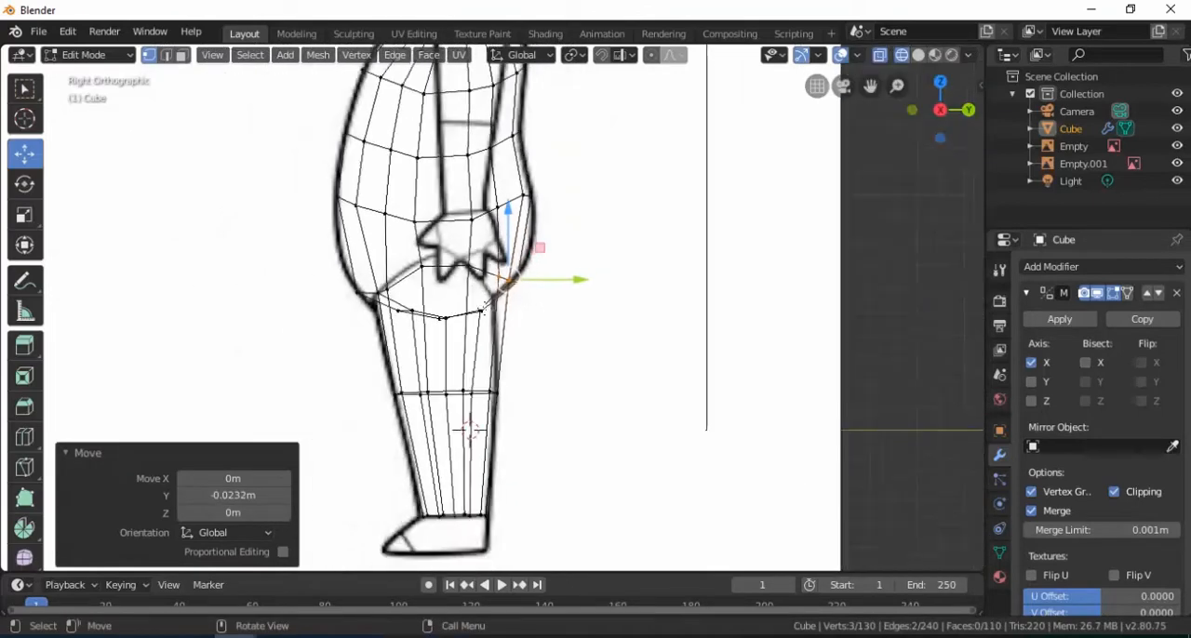
# Return to solid shading and nudge the inner front vertex of the mid-leg loop slightly inward along X
pyautogui.moveTo(449, 351); pyautogui.dragTo(531, 371, button='middle')
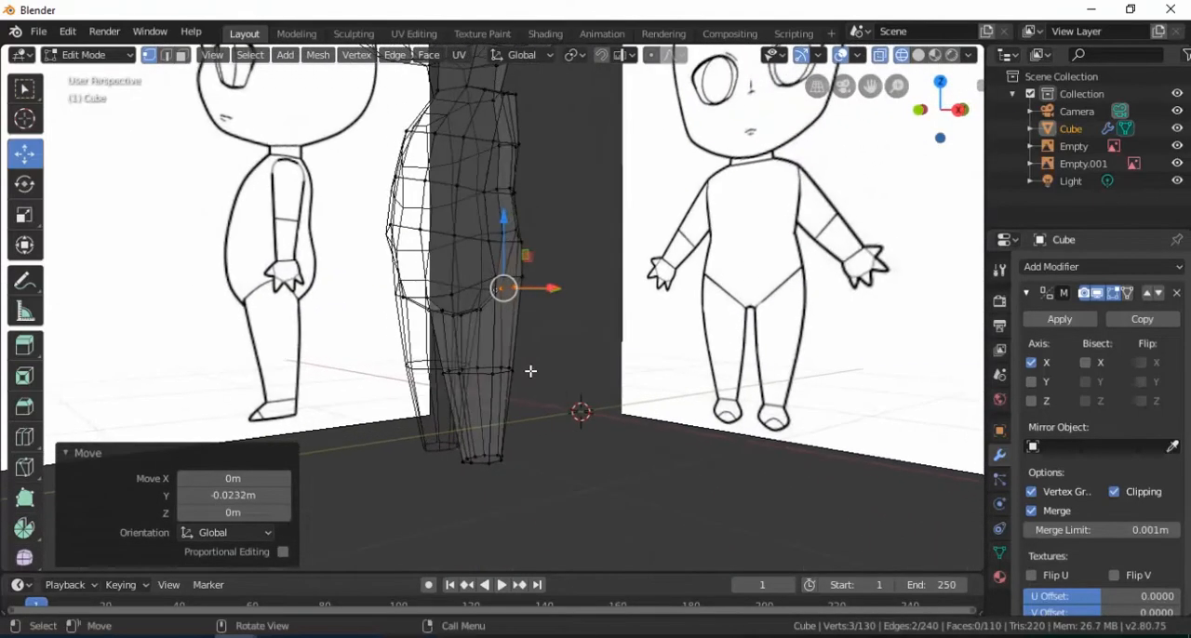
pyautogui.press('z')
pyautogui.click(629, 379)
pyautogui.moveTo(629, 379)
pyautogui.mouseDown(button='middle')
pyautogui.moveTo(566, 377)
pyautogui.moveTo(629, 392)
pyautogui.moveTo(576, 353)
pyautogui.moveTo(513, 363)
pyautogui.moveTo(523, 342)
pyautogui.mouseUp(button='middle')
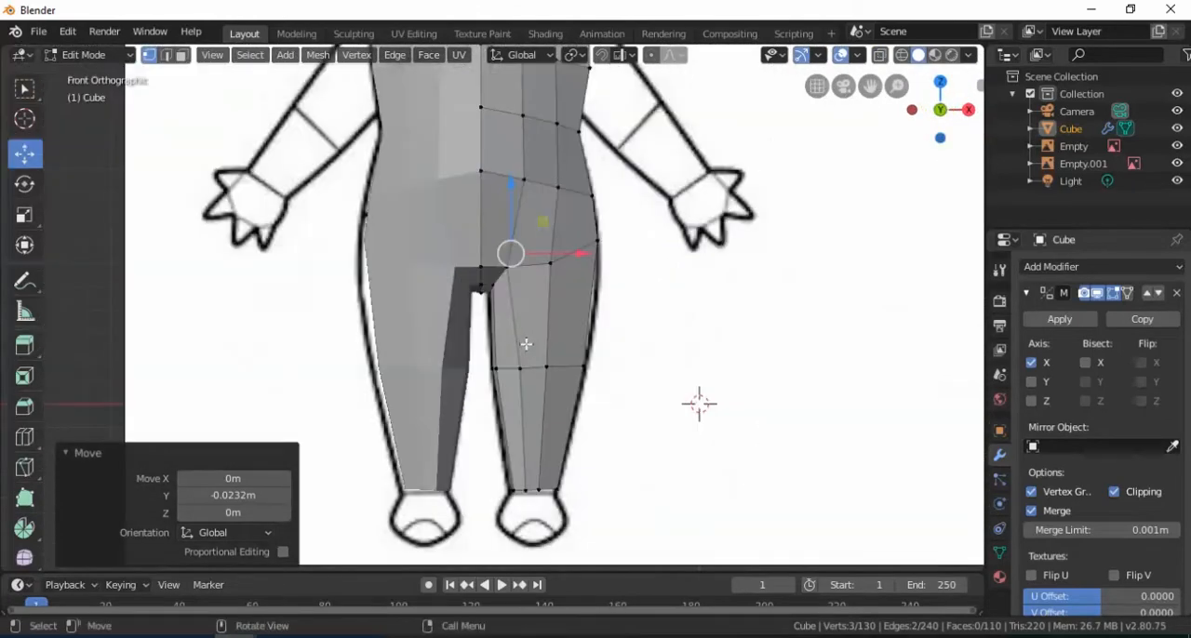
pyautogui.scroll(2, 529, 368)
pyautogui.keyDown('shift'); pyautogui.moveTo(534, 381); pyautogui.dragTo(495, 336, button='middle'); pyautogui.keyUp('shift')
pyautogui.click(545, 305)
pyautogui.moveTo(548, 334); pyautogui.dragTo(535, 333)
pyautogui.moveTo(535, 333); pyautogui.dragTo(552, 276, button='middle')
# Check the body in Object Mode, return to Edit Mode, and move the front centre crotch vertex by 0.0367 m along Y
pyautogui.press('Tab')
pyautogui.scroll(-3, 500, 346)
pyautogui.scroll(1, 553, 276)
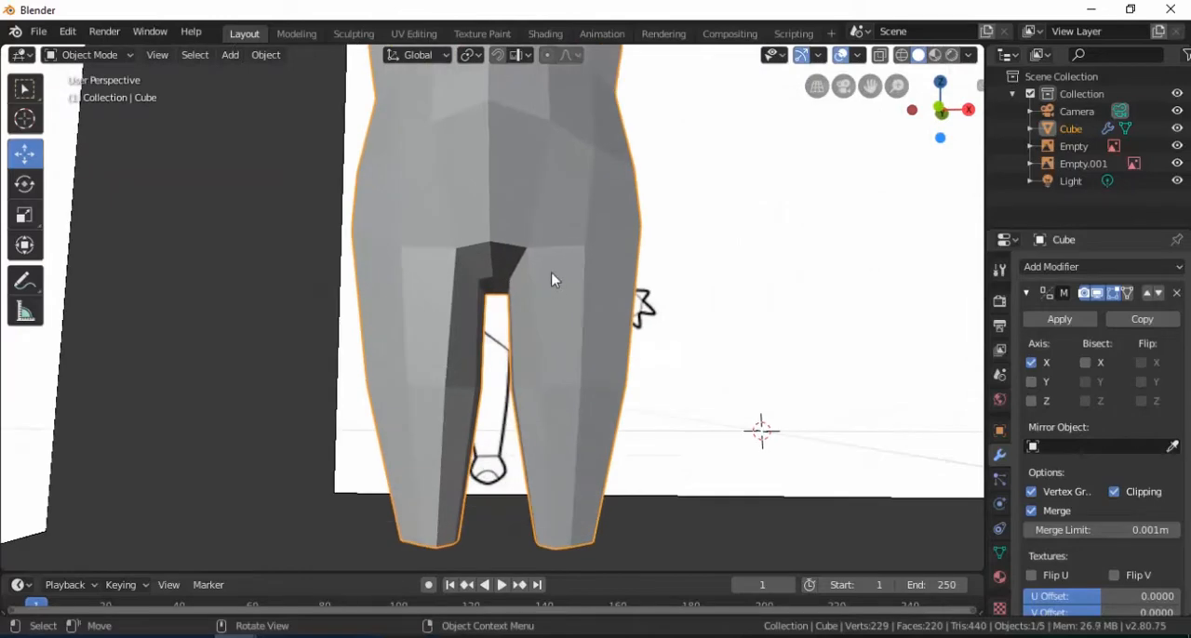
pyautogui.press('Tab')
pyautogui.click(492, 251)
pyautogui.moveTo(492, 251); pyautogui.dragTo(596, 279, button='middle')
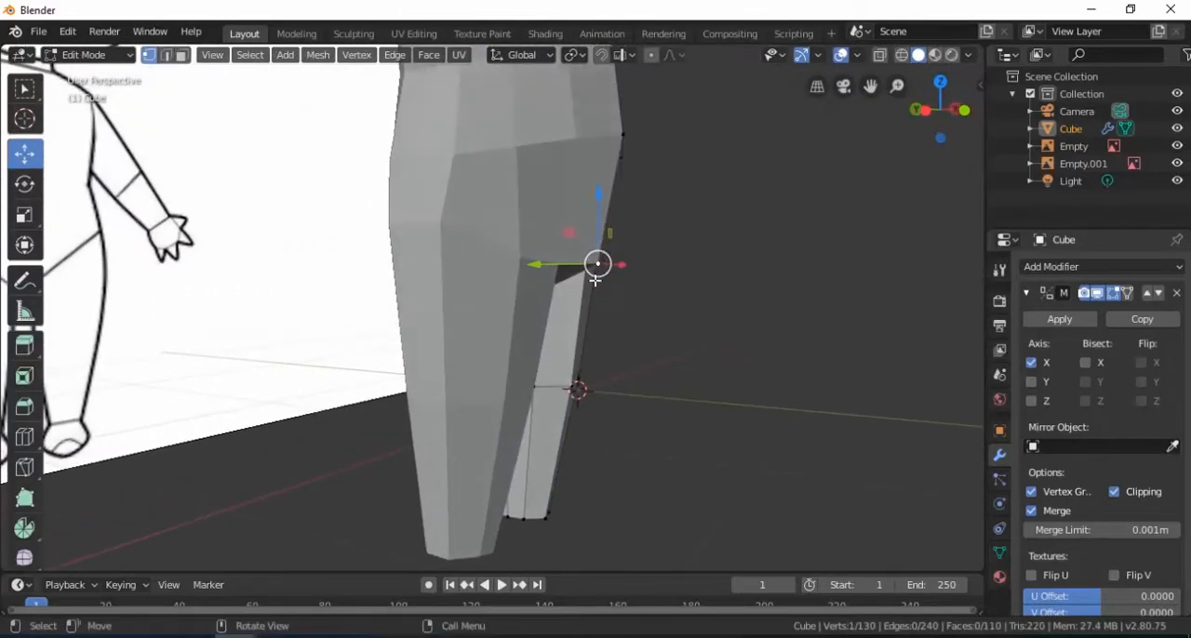
pyautogui.moveTo(544, 268); pyautogui.dragTo(559, 268)
pyautogui.moveTo(559, 268)
pyautogui.mouseDown(button='middle')
pyautogui.moveTo(575, 260)
pyautogui.moveTo(582, 274)
pyautogui.moveTo(539, 327)
pyautogui.moveTo(570, 279)
pyautogui.mouseUp(button='middle')
# In the front wireframe view, box-select the nine-vertex ankle loop and extrude it by -0.00515 m along Z
pyautogui.press('KP_1')
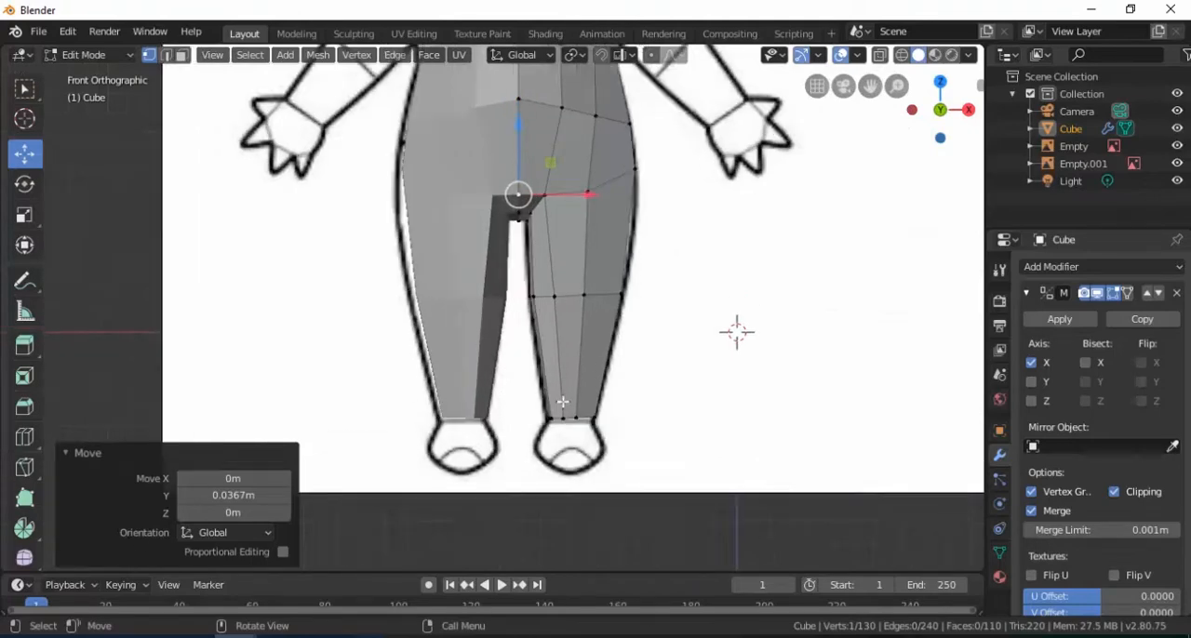
pyautogui.scroll(2, 549, 382)
pyautogui.press('z')
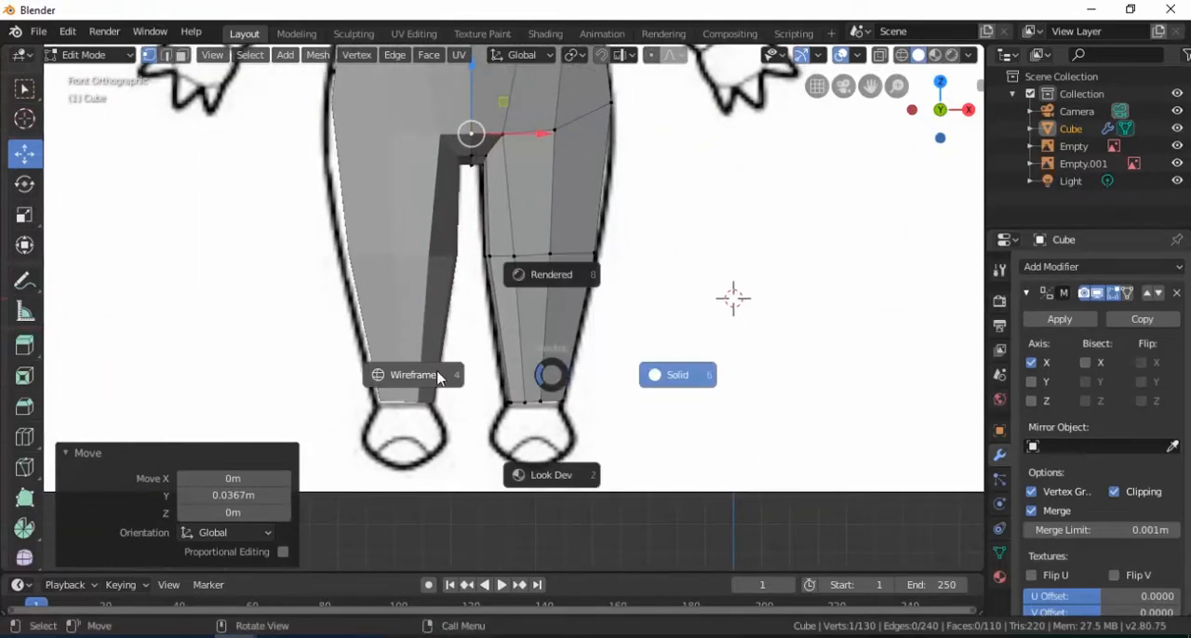
pyautogui.click(514, 380)
pyautogui.scroll(2, 515, 380)
pyautogui.keyDown('shift'); pyautogui.moveTo(515, 380); pyautogui.dragTo(494, 358, button='middle'); pyautogui.keyUp('shift')
pyautogui.click(475, 420)
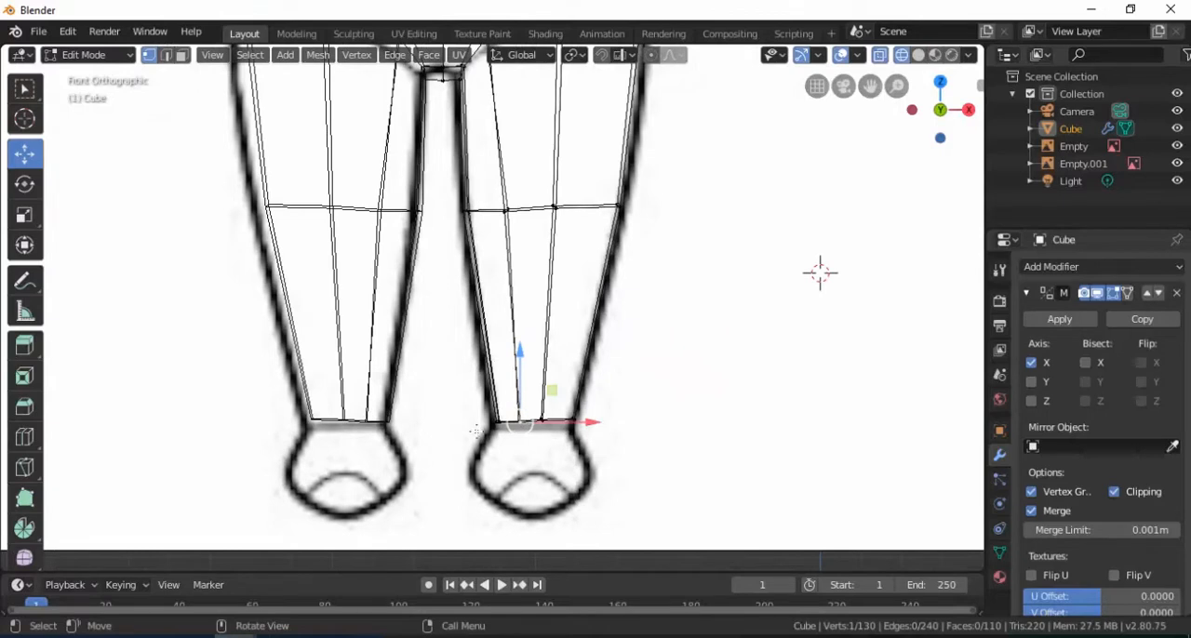
pyautogui.press('b')
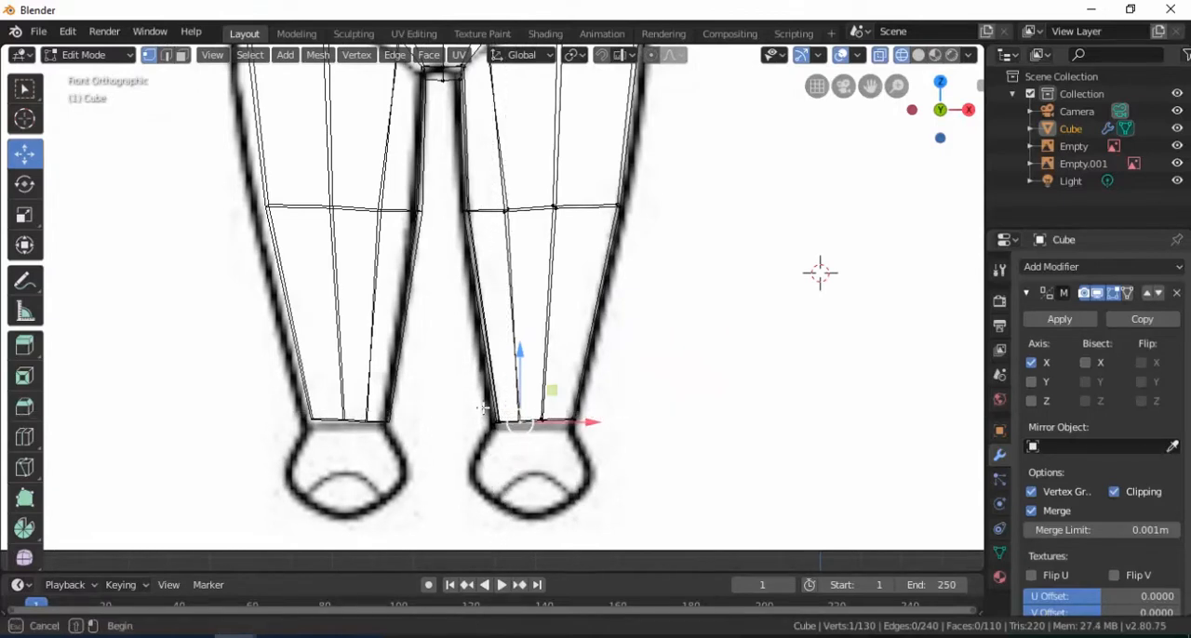
pyautogui.moveTo(612, 452); pyautogui.dragTo(613, 448)
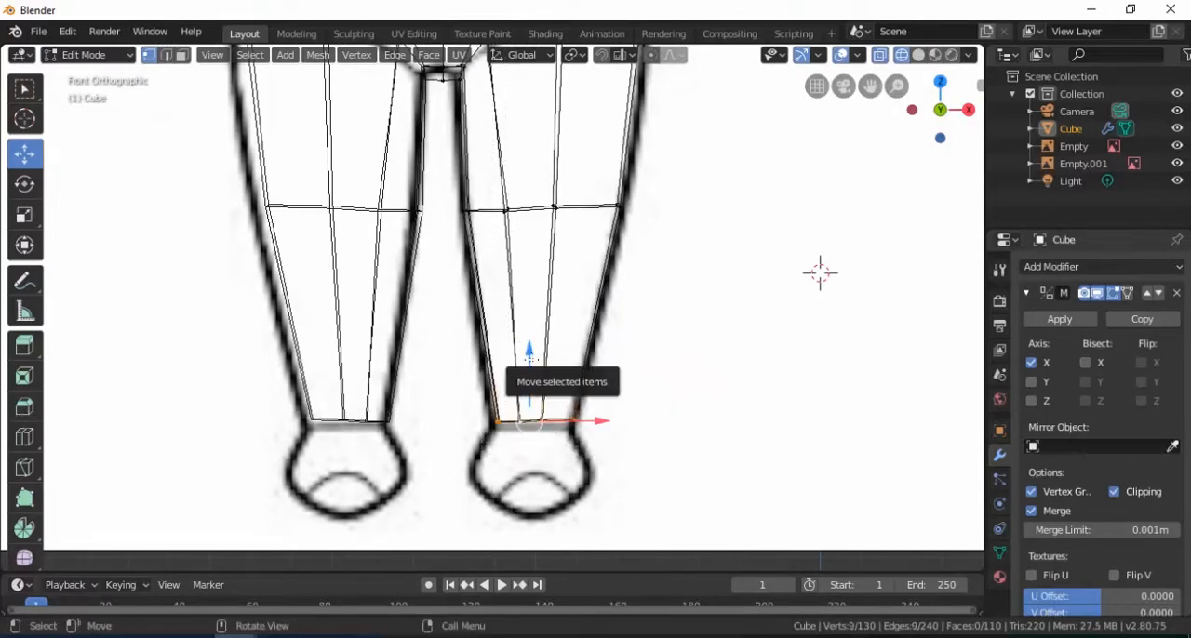
pyautogui.press('e')
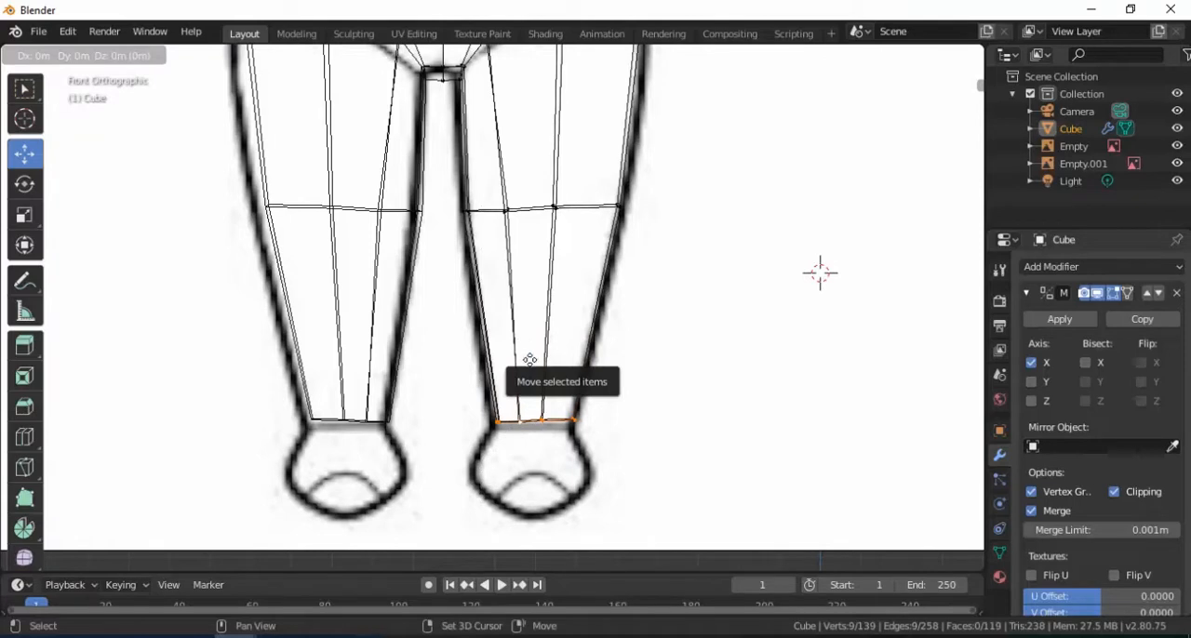
pyautogui.click(526, 380)
# Move the extruded ankle loop -0.0687 m and a further -0.0451 m along Z into the foot outline
pyautogui.press('g')
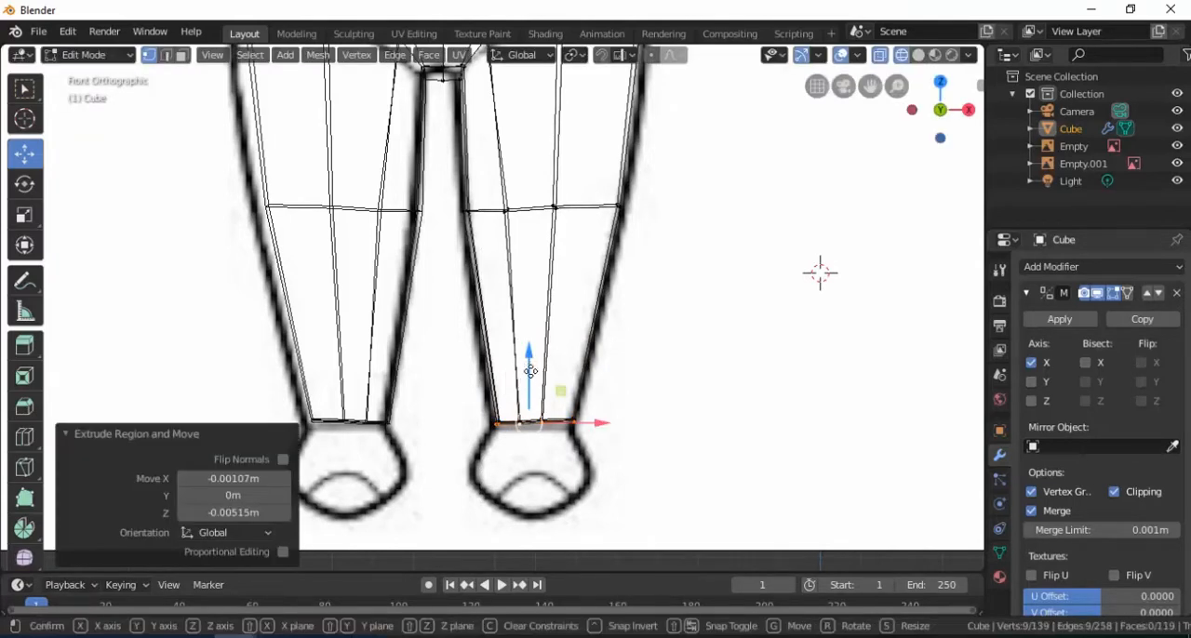
pyautogui.press('z')
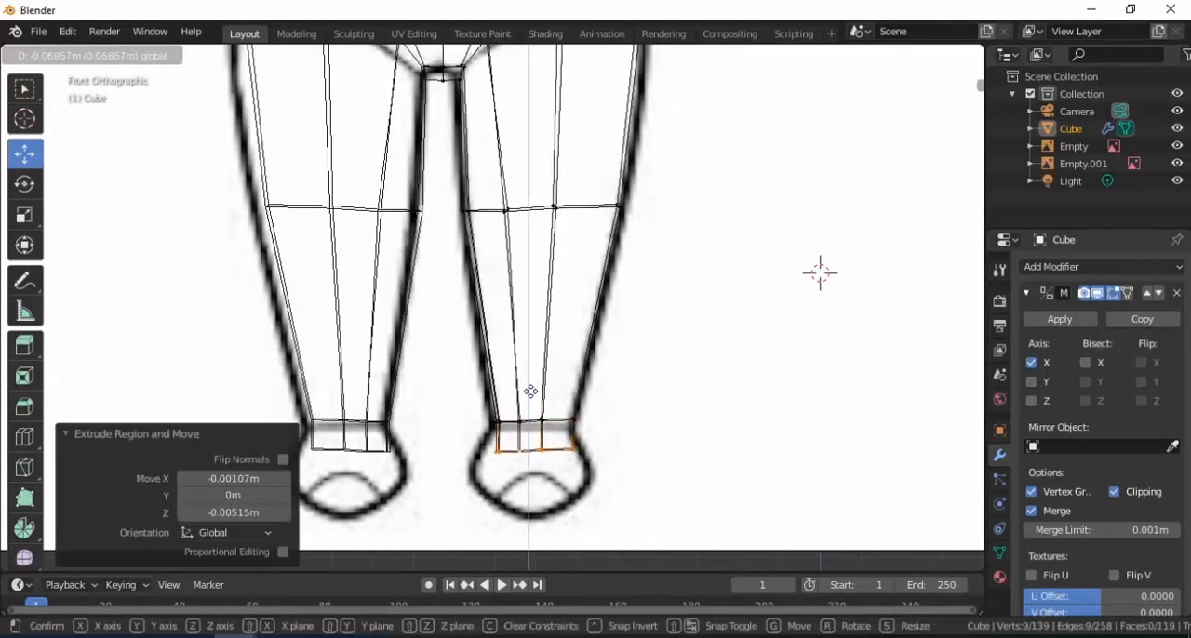
pyautogui.click(529, 392)
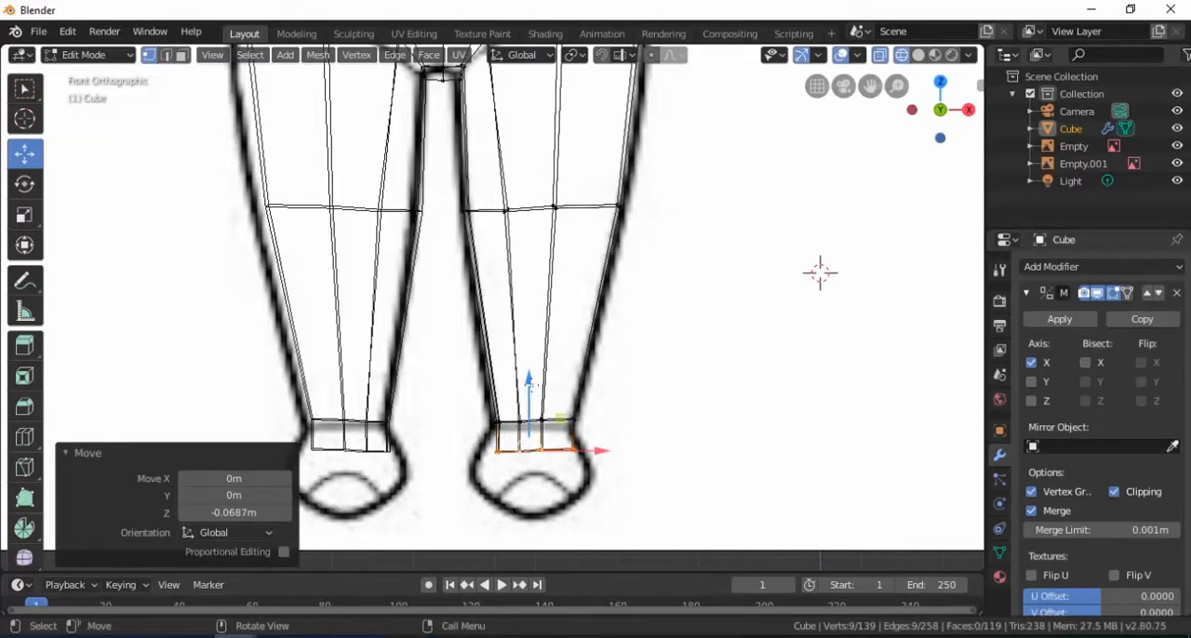
pyautogui.press('g')
pyautogui.press('z')
pyautogui.click(529, 402)
pyautogui.scroll(-2, 592, 384)
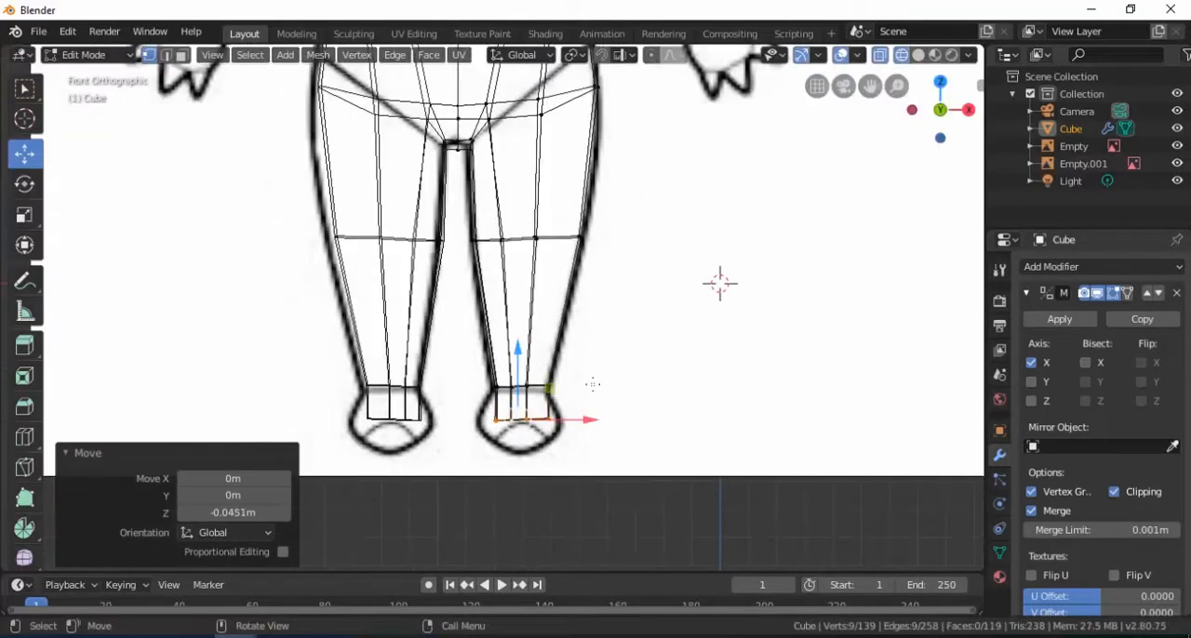
# Return to solid shading and examine the extruded section below the ankle from several angles
pyautogui.press('z')
pyautogui.click(710, 385)
pyautogui.moveTo(710, 385)
pyautogui.mouseDown(button='middle')
pyautogui.moveTo(467, 405)
pyautogui.moveTo(488, 281)
pyautogui.mouseUp(button='middle')
pyautogui.moveTo(515, 357); pyautogui.dragTo(693, 352, button='middle')
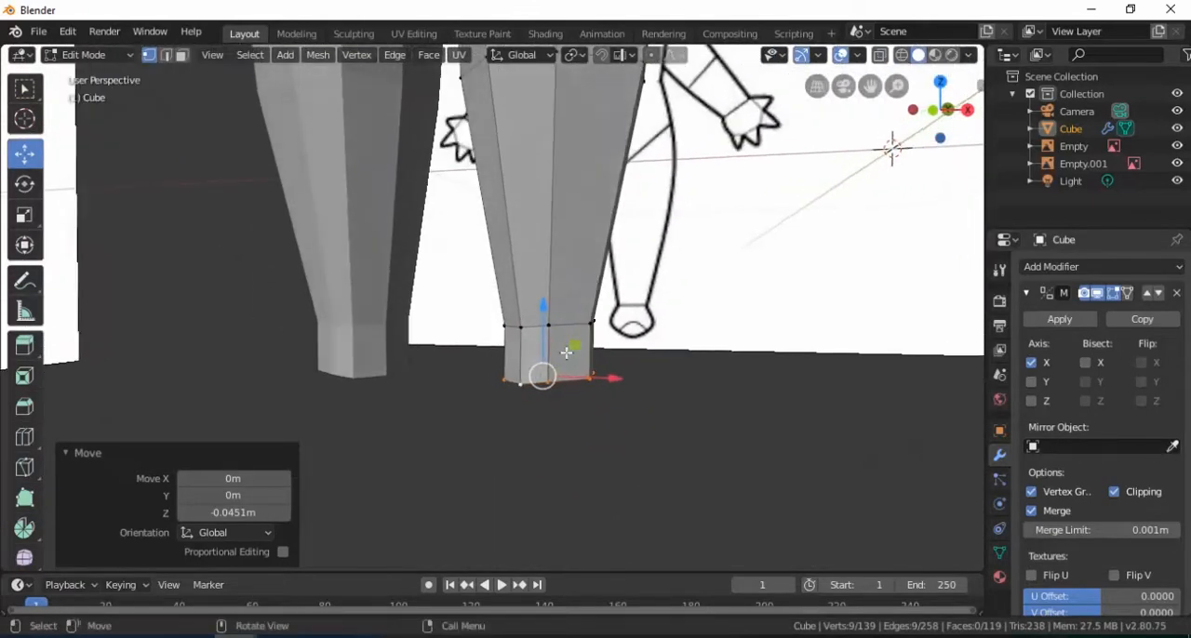
pyautogui.scroll(2, 569, 355)
pyautogui.moveTo(571, 358); pyautogui.dragTo(529, 330, button='middle')
pyautogui.scroll(-2, 529, 363)
pyautogui.scroll(2, 550, 362)
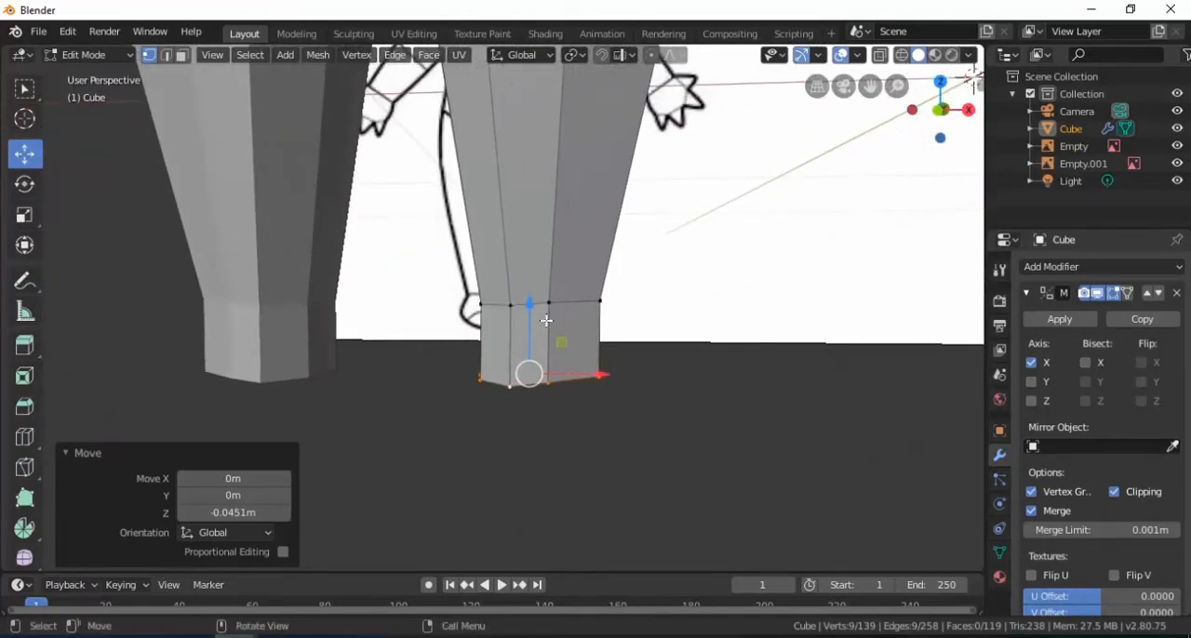
pyautogui.scroll(-1, 534, 311)
pyautogui.moveTo(479, 333); pyautogui.dragTo(563, 343, button='middle')
pyautogui.scroll(2, 503, 348)
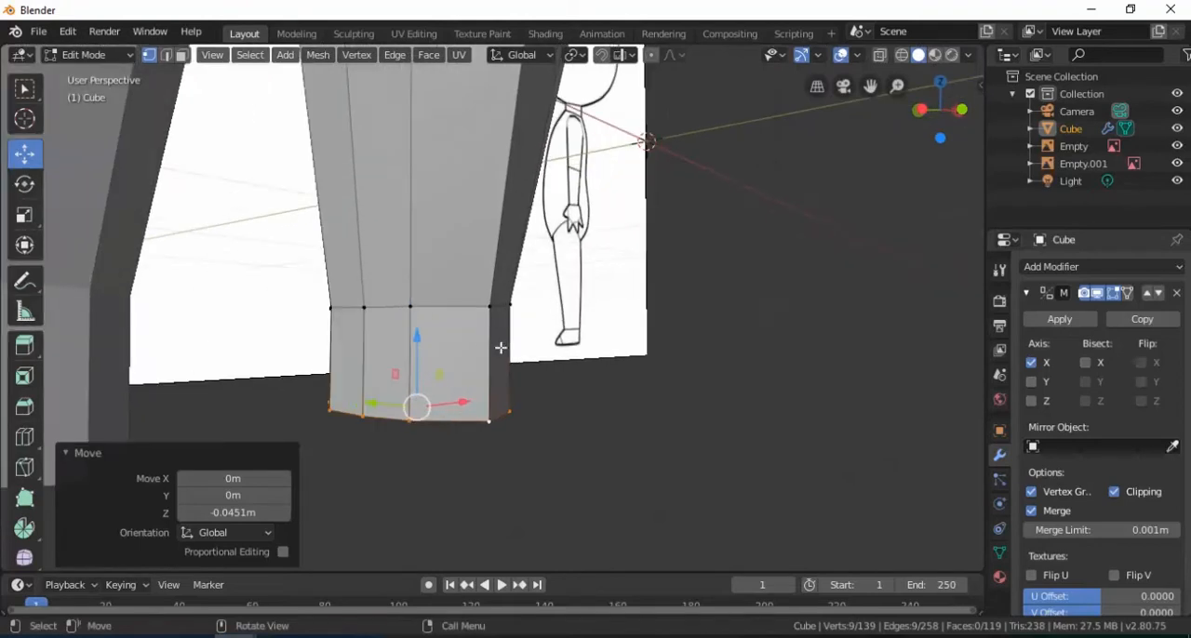
# In edge selection, adjust two vertical edges of the section below the ankle, one along Y and the other 0.014 m along X
pyautogui.click(166, 55)
pyautogui.click(489, 363)
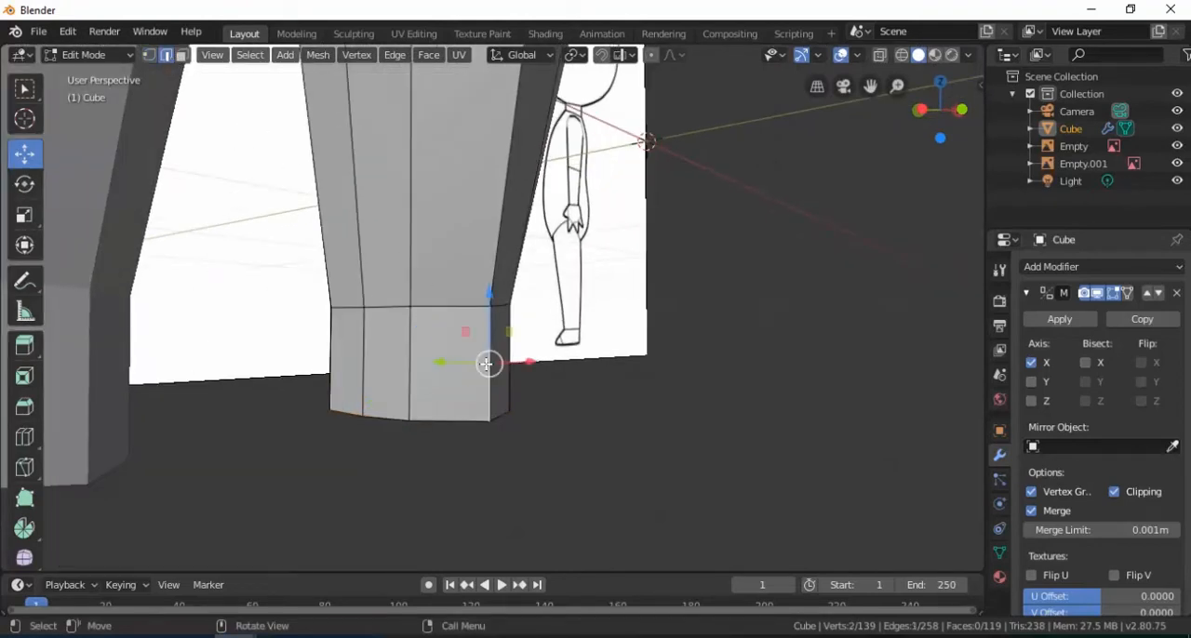
pyautogui.moveTo(453, 367); pyautogui.dragTo(431, 363)
pyautogui.moveTo(432, 363); pyautogui.dragTo(300, 367, button='middle')
pyautogui.click(569, 348)
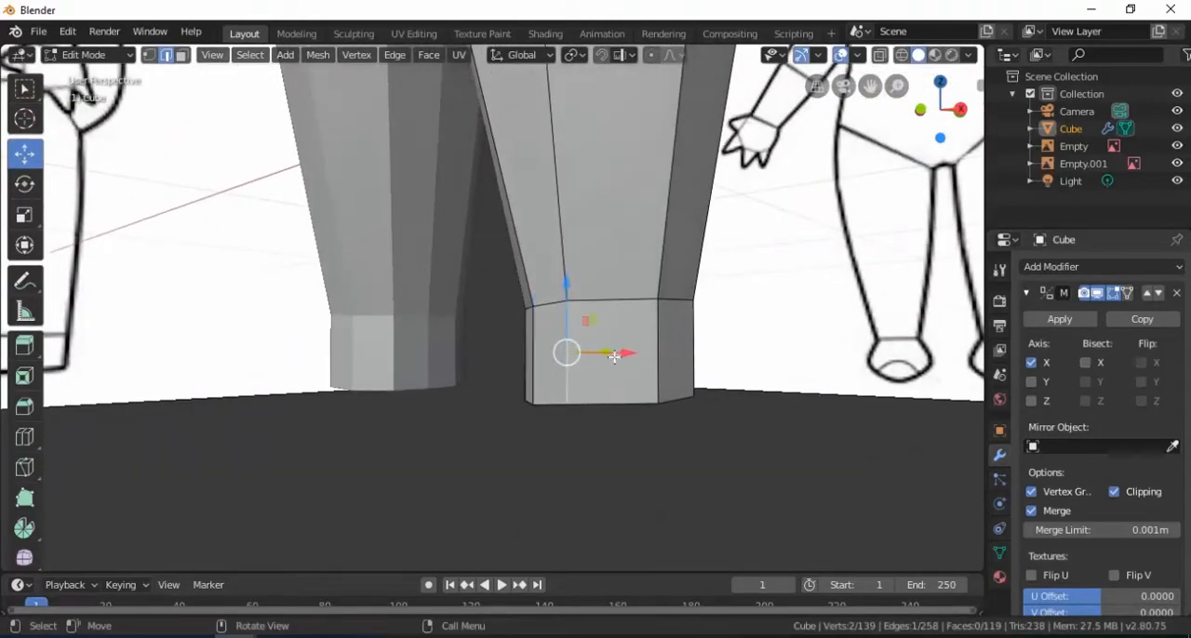
pyautogui.moveTo(625, 354); pyautogui.dragTo(633, 353)
pyautogui.moveTo(633, 354); pyautogui.dragTo(561, 368, button='middle')
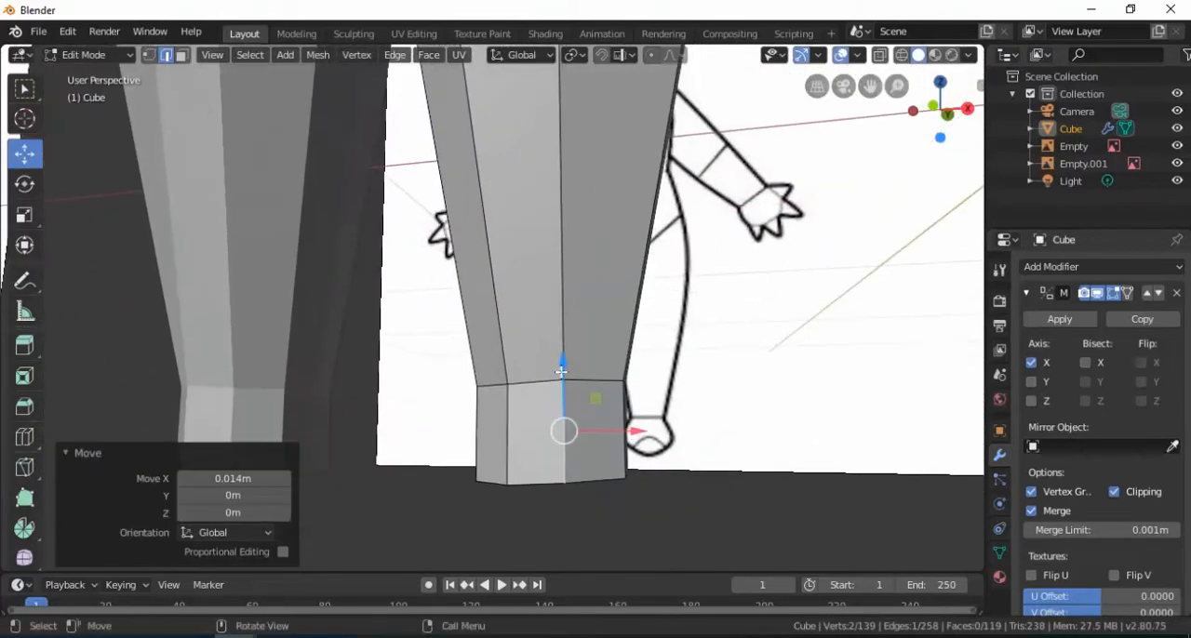
# Select the three front faces below the ankle, extrude them forward into a foot and shift them 0.0558 m along Y
pyautogui.click(182, 55)
pyautogui.click(547, 446)
pyautogui.keyDown('shift'); pyautogui.click(588, 463); pyautogui.keyUp('shift')
pyautogui.scroll(-1, 579, 437)
pyautogui.moveTo(577, 434); pyautogui.dragTo(621, 433, button='middle')
pyautogui.keyDown('shift'); pyautogui.click(477, 416); pyautogui.keyUp('shift')
pyautogui.moveTo(477, 416); pyautogui.dragTo(523, 410, button='middle')
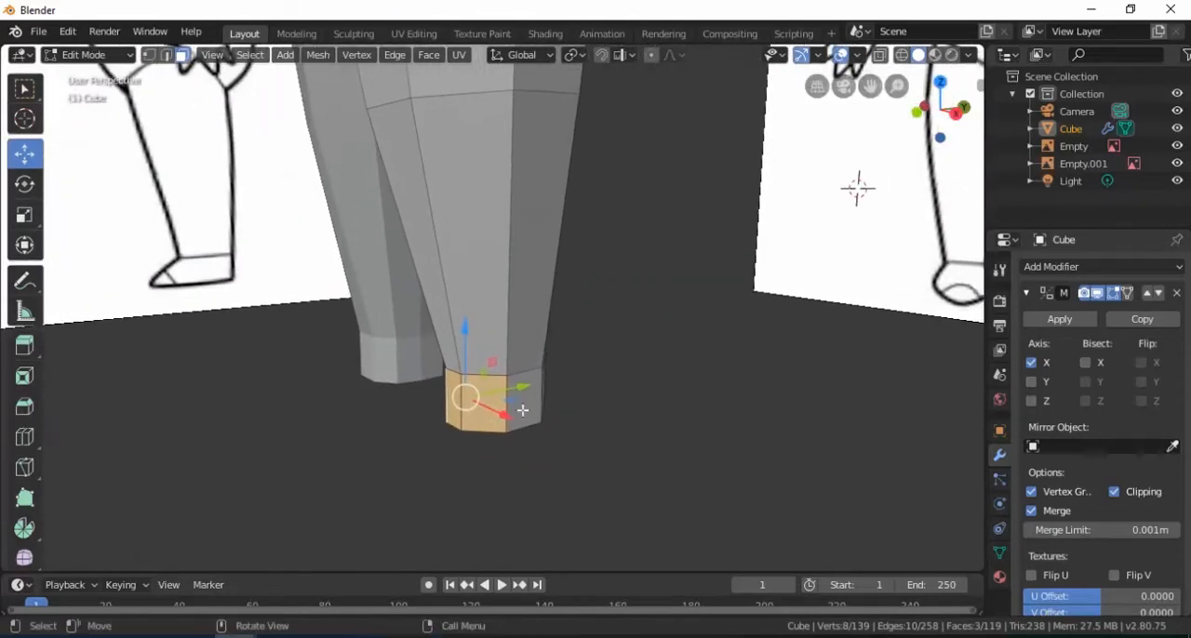
pyautogui.press('e')
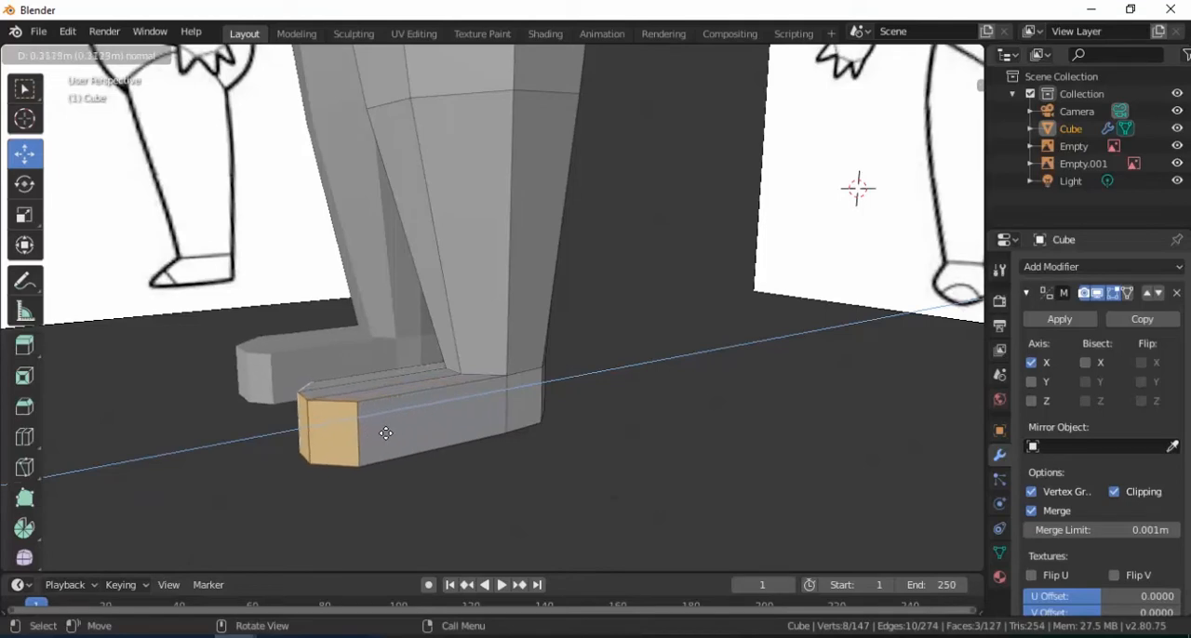
pyautogui.click(370, 435)
pyautogui.moveTo(376, 423); pyautogui.dragTo(411, 416)
pyautogui.moveTo(419, 416); pyautogui.dragTo(481, 415, button='middle')
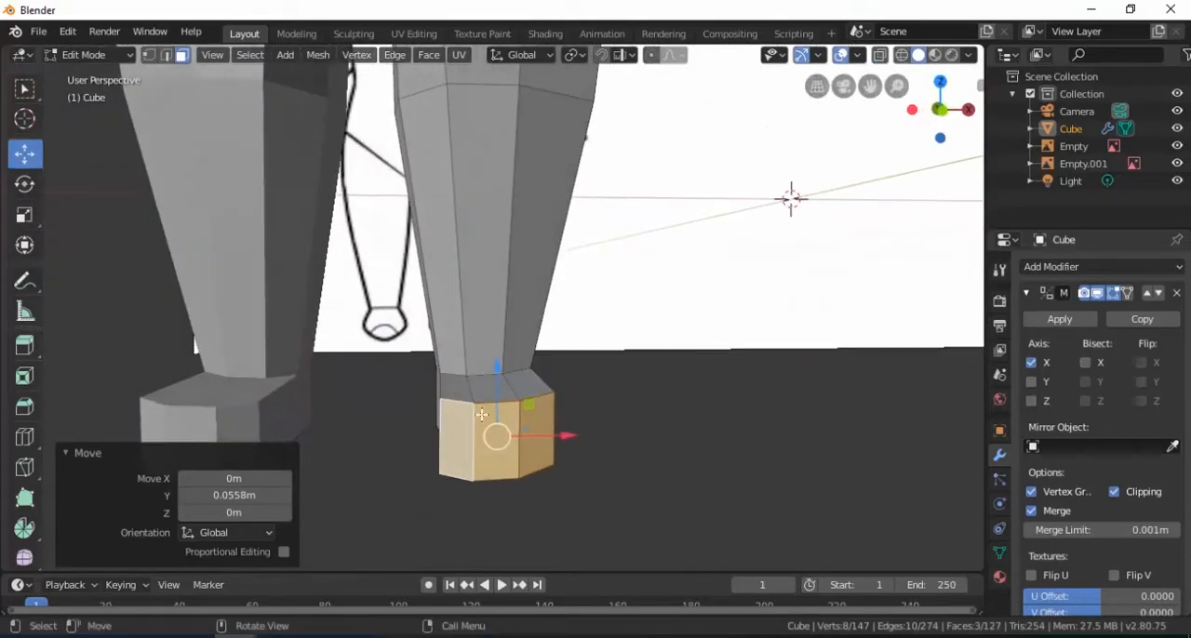
# Select the three upper edges at the front of the toe and lower them -0.0624 m along Z
pyautogui.click(166, 56)
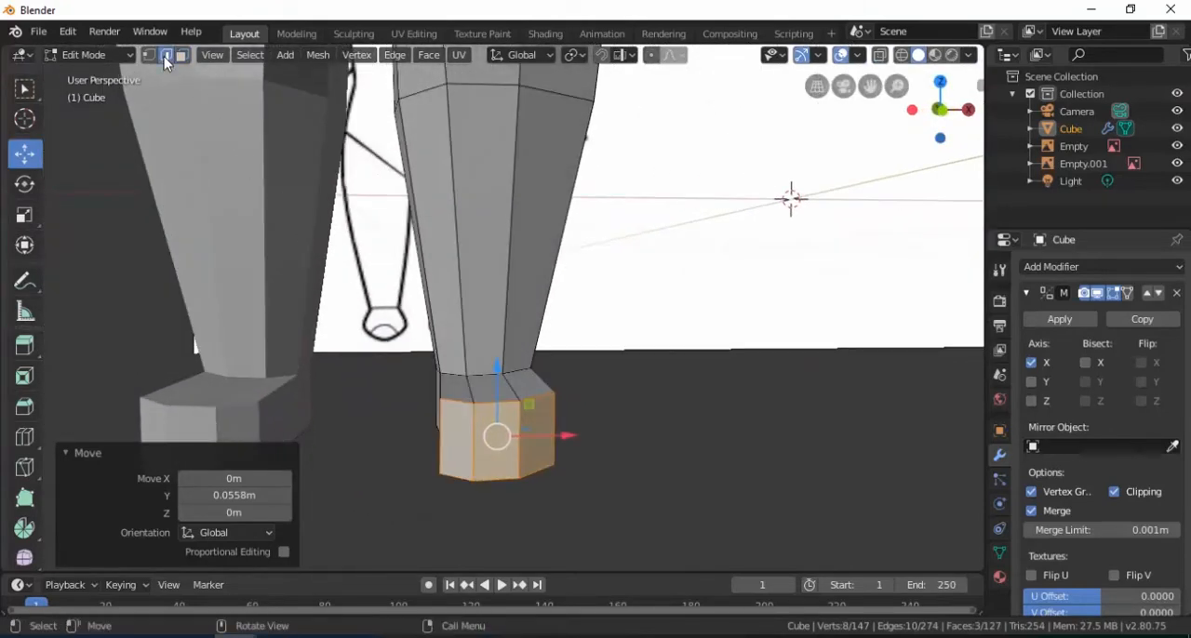
pyautogui.click(441, 405)
pyautogui.scroll(2, 516, 473)
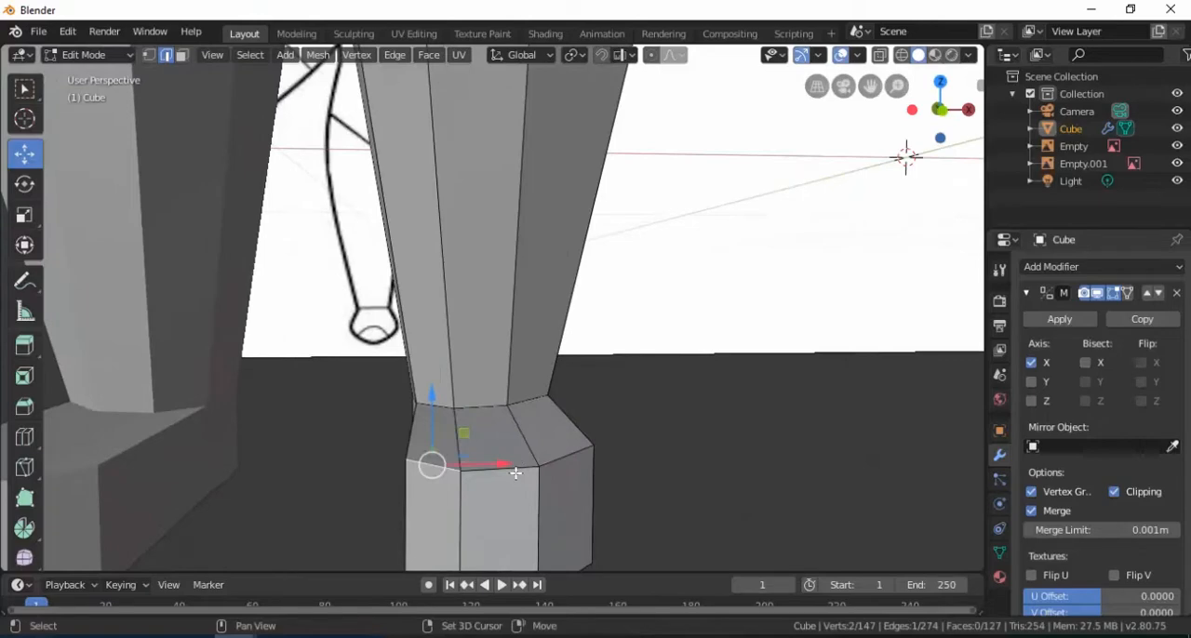
pyautogui.keyDown('shift'); pyautogui.moveTo(572, 473); pyautogui.dragTo(579, 399, button='middle'); pyautogui.keyUp('shift')
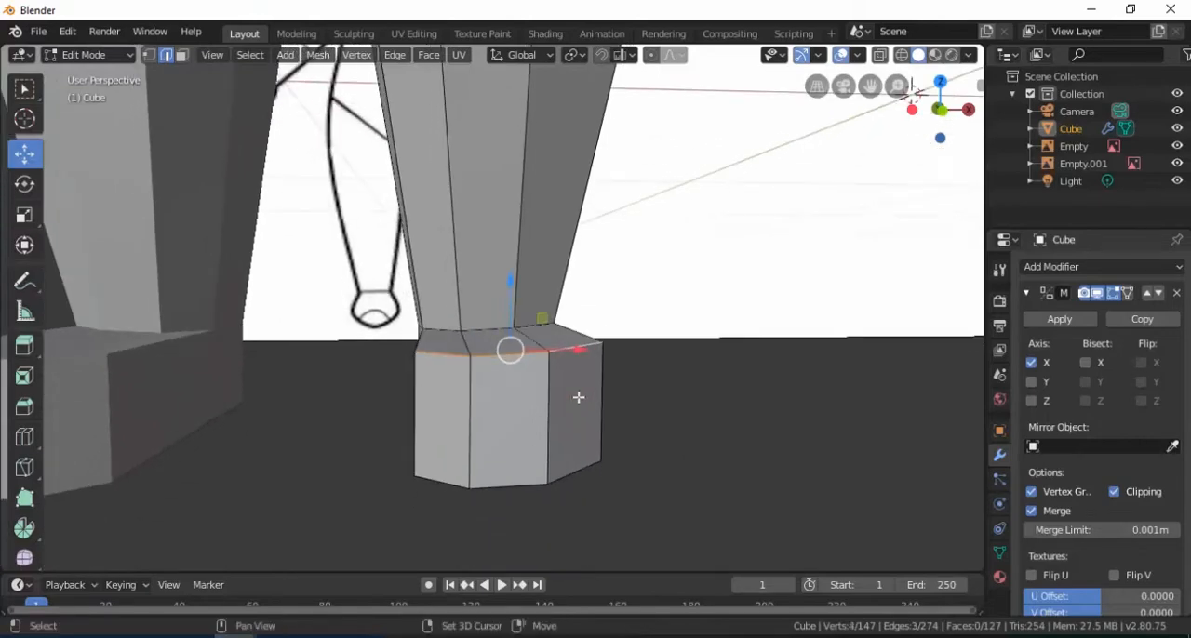
pyautogui.moveTo(508, 298); pyautogui.dragTo(517, 353)
pyautogui.moveTo(518, 353)
pyautogui.mouseDown(button='middle')
pyautogui.moveTo(558, 391)
pyautogui.moveTo(321, 378)
pyautogui.moveTo(478, 372)
pyautogui.moveTo(532, 340)
pyautogui.moveTo(563, 343)
pyautogui.moveTo(516, 335)
pyautogui.mouseUp(button='middle')
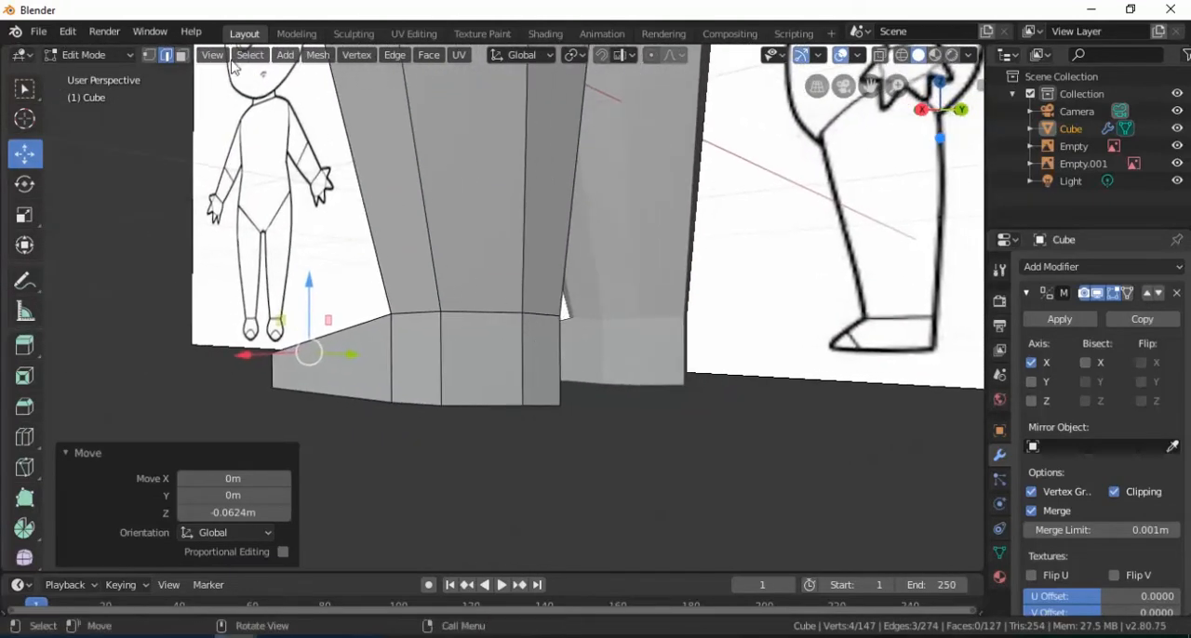
# Select the three bottom edges around the heel and move them 0.0236 m along Y
pyautogui.click(542, 402)
pyautogui.moveTo(554, 419); pyautogui.dragTo(609, 440, button='middle')
pyautogui.keyDown('shift'); pyautogui.click(460, 428); pyautogui.keyUp('shift')
pyautogui.moveTo(593, 430); pyautogui.dragTo(613, 429)
pyautogui.moveTo(613, 429); pyautogui.dragTo(473, 349, button='middle')
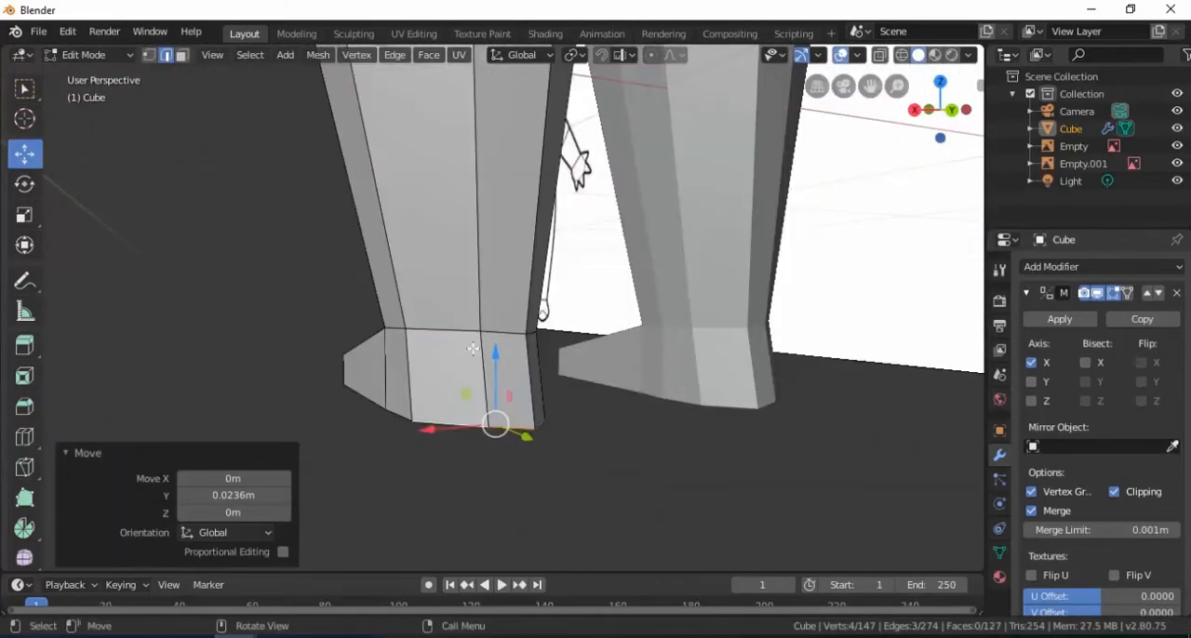
# In vertex selection, nudge a rear ankle vertex along X and move a bottom heel corner vertex 0.0123 m along X
pyautogui.click(150, 56)
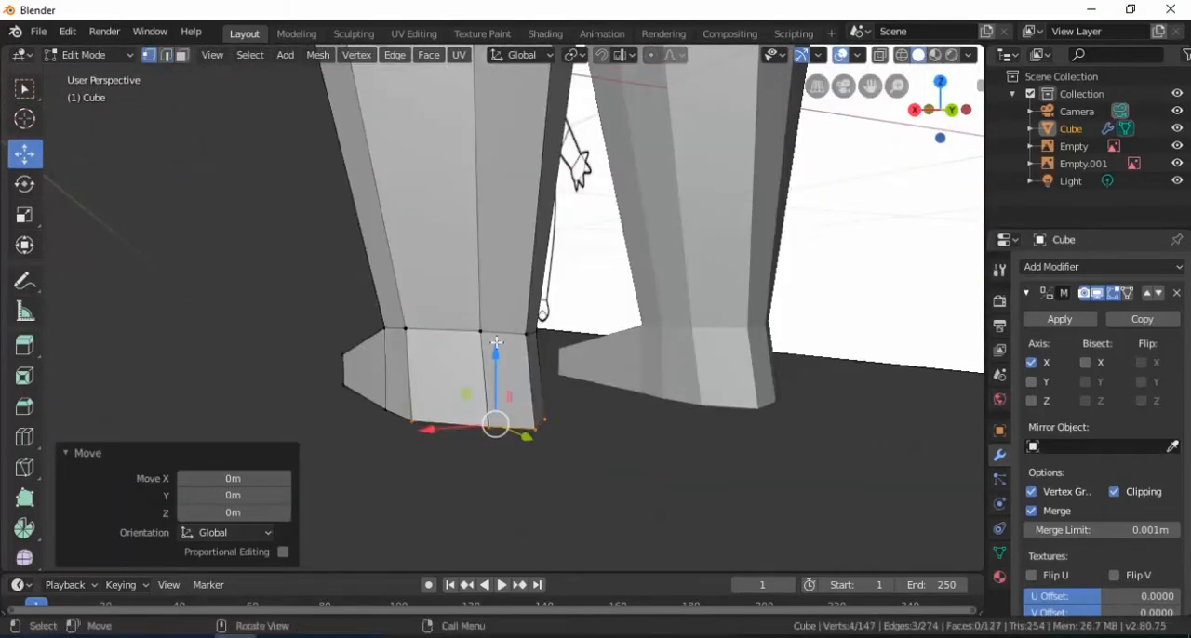
pyautogui.click(483, 333)
pyautogui.moveTo(483, 333); pyautogui.dragTo(496, 358, button='middle')
pyautogui.moveTo(384, 338); pyautogui.dragTo(377, 338)
pyautogui.click(459, 434)
pyautogui.moveTo(416, 434); pyautogui.dragTo(405, 431)
pyautogui.moveTo(406, 430); pyautogui.dragTo(528, 381, button='middle')
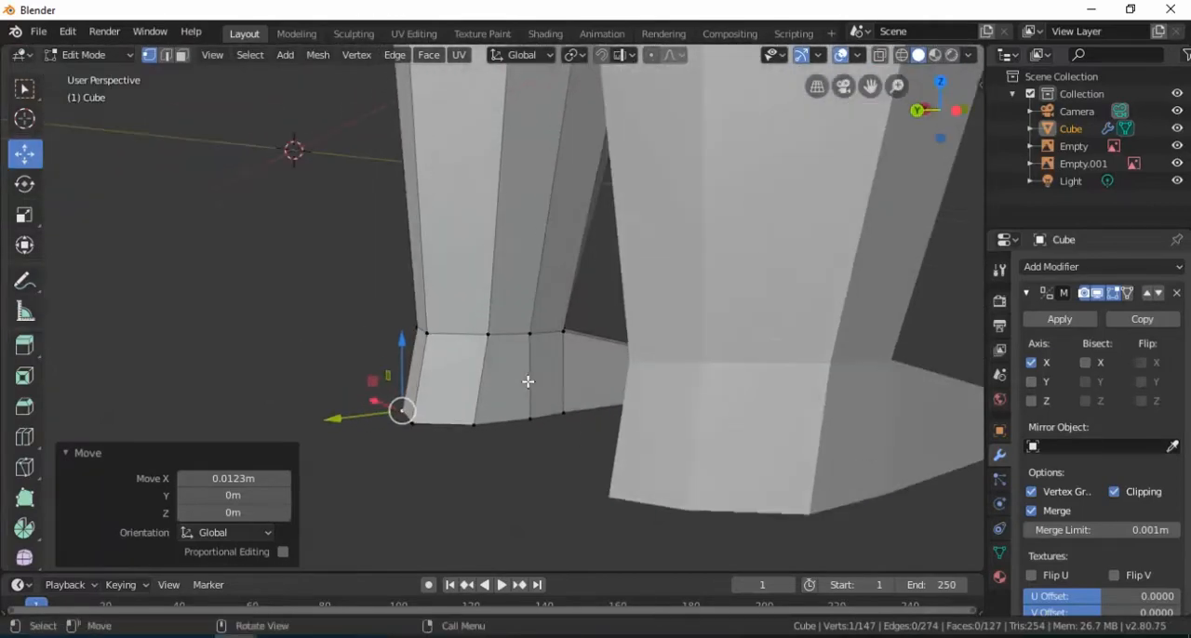
# Adjust a vertical edge on the inner side of the foot along X, finishing with a horizontal move of -0.0106 m X and -0.00389 m Y
pyautogui.click(167, 56)
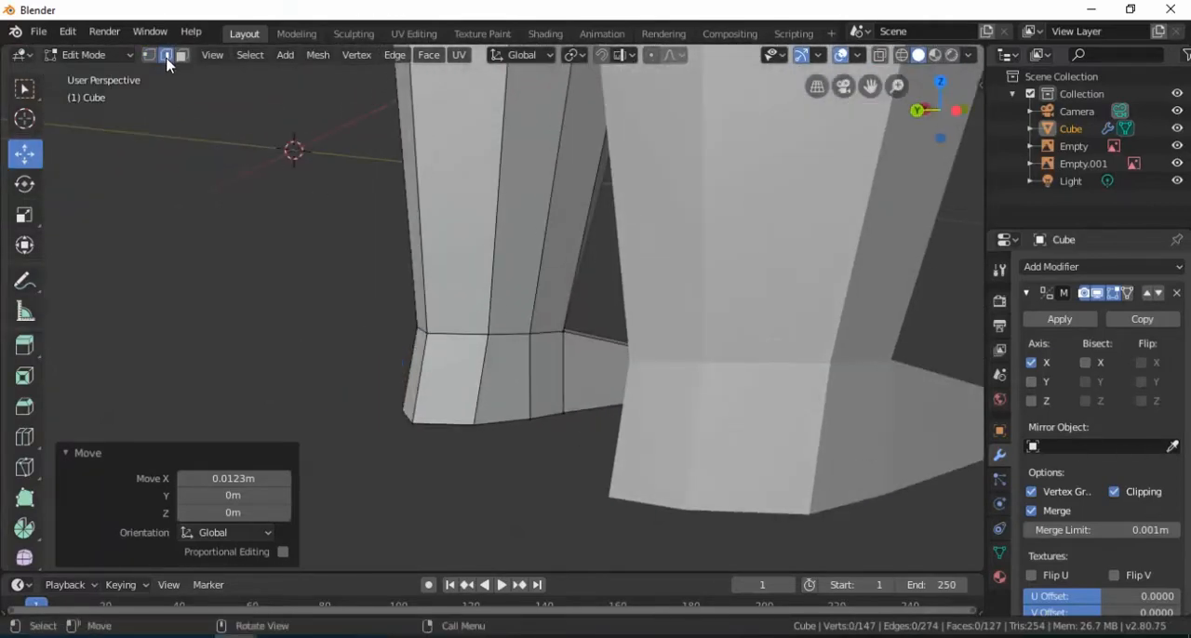
pyautogui.click(565, 373)
pyautogui.moveTo(564, 372); pyautogui.dragTo(542, 362, button='middle')
pyautogui.press('g')
pyautogui.press('x')
pyautogui.moveTo(481, 362); pyautogui.dragTo(489, 363)
pyautogui.click(535, 402)
pyautogui.press('g')
pyautogui.hotkey('shift', 'z')
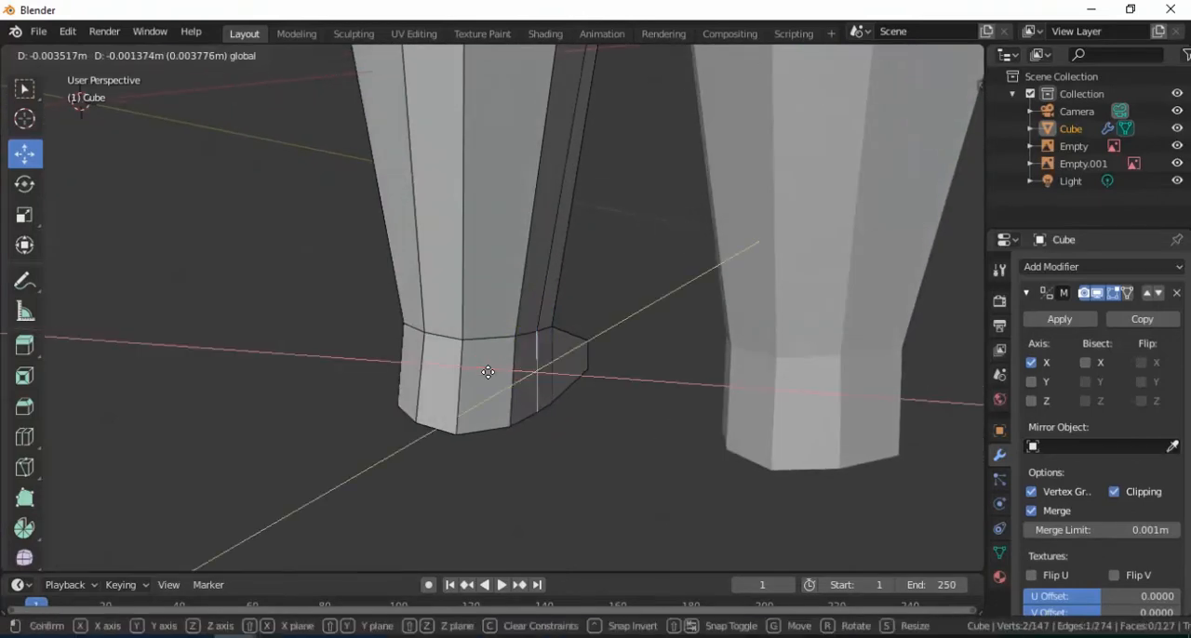
pyautogui.moveTo(493, 374); pyautogui.dragTo(493, 374)
# Examine the legs and feet from around, then switch to Object Mode and view the whole character
pyautogui.moveTo(605, 383); pyautogui.dragTo(534, 396, button='middle')
pyautogui.scroll(-4, 595, 398)
pyautogui.moveTo(660, 400); pyautogui.dragTo(521, 405, button='middle')
pyautogui.scroll(-4, 612, 413)
pyautogui.moveTo(611, 412); pyautogui.dragTo(518, 382, button='middle')
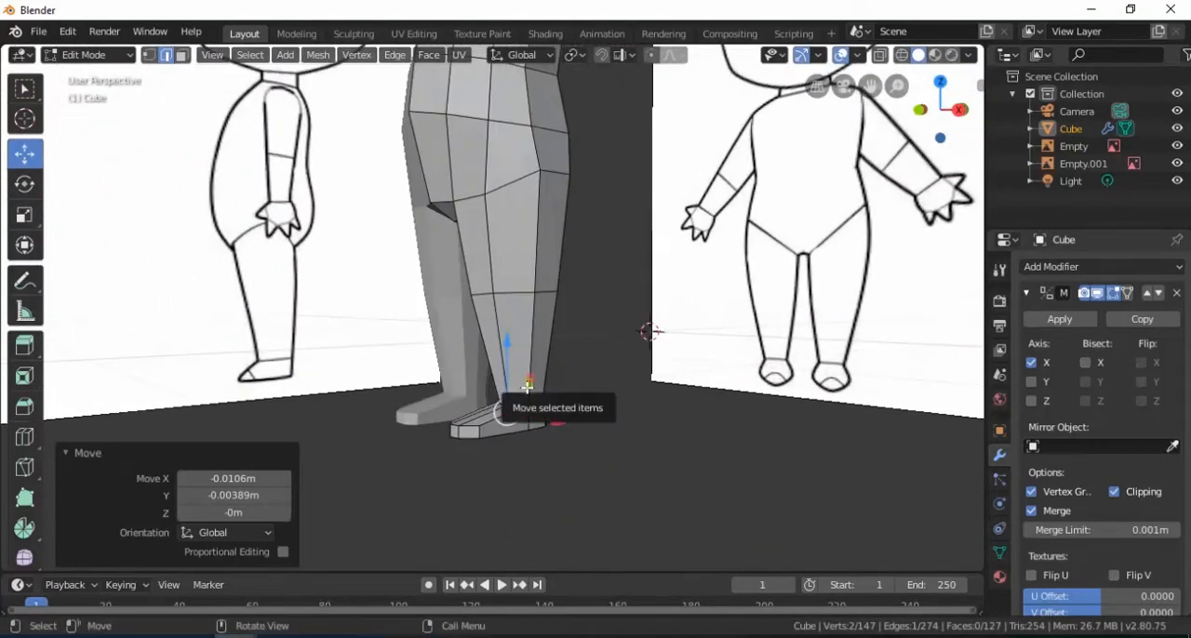
pyautogui.press('Tab')
pyautogui.scroll(-2, 525, 382)
pyautogui.moveTo(518, 368); pyautogui.dragTo(543, 332, button='middle')
# Duplicate the character by copying and pasting it, and move the copy along X beside the original
pyautogui.hotkey('ctrl', 'c')
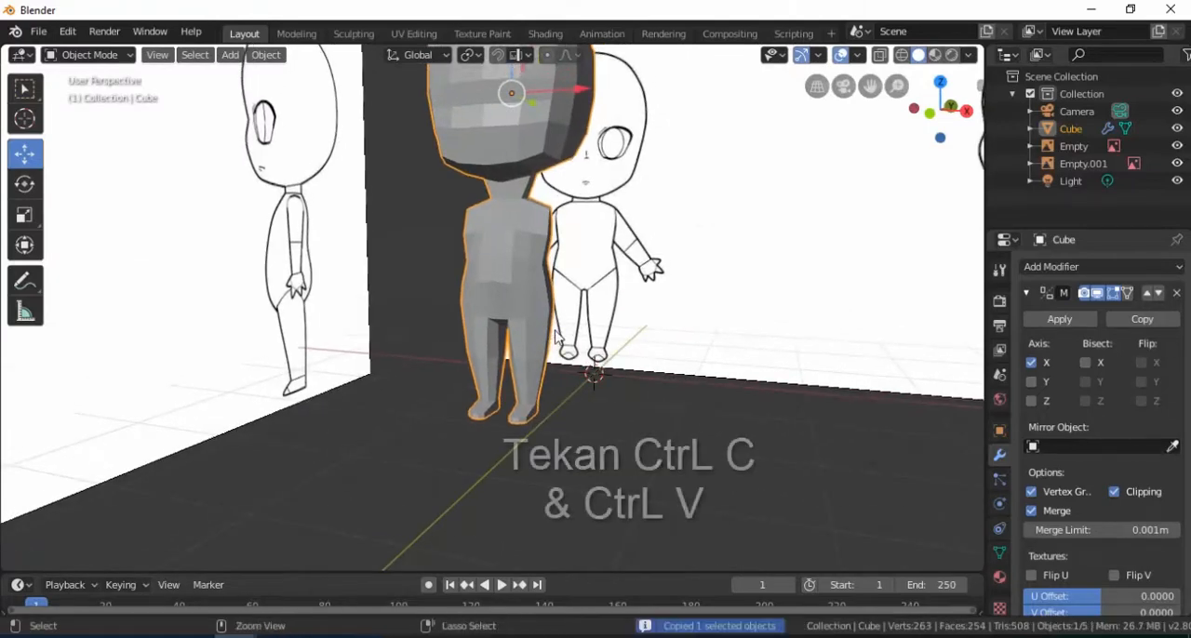
pyautogui.hotkey('ctrl', 'v')
pyautogui.moveTo(549, 339); pyautogui.dragTo(579, 186, button='middle')
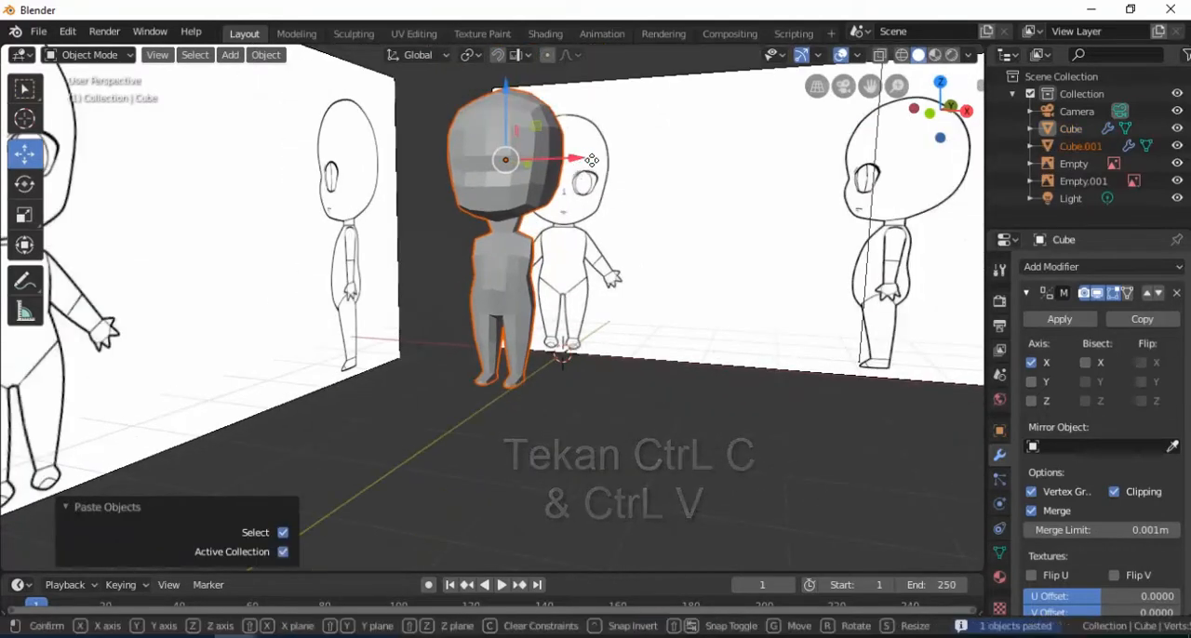
pyautogui.press('g')
pyautogui.press('x')
pyautogui.click(751, 222)
pyautogui.click(753, 289)
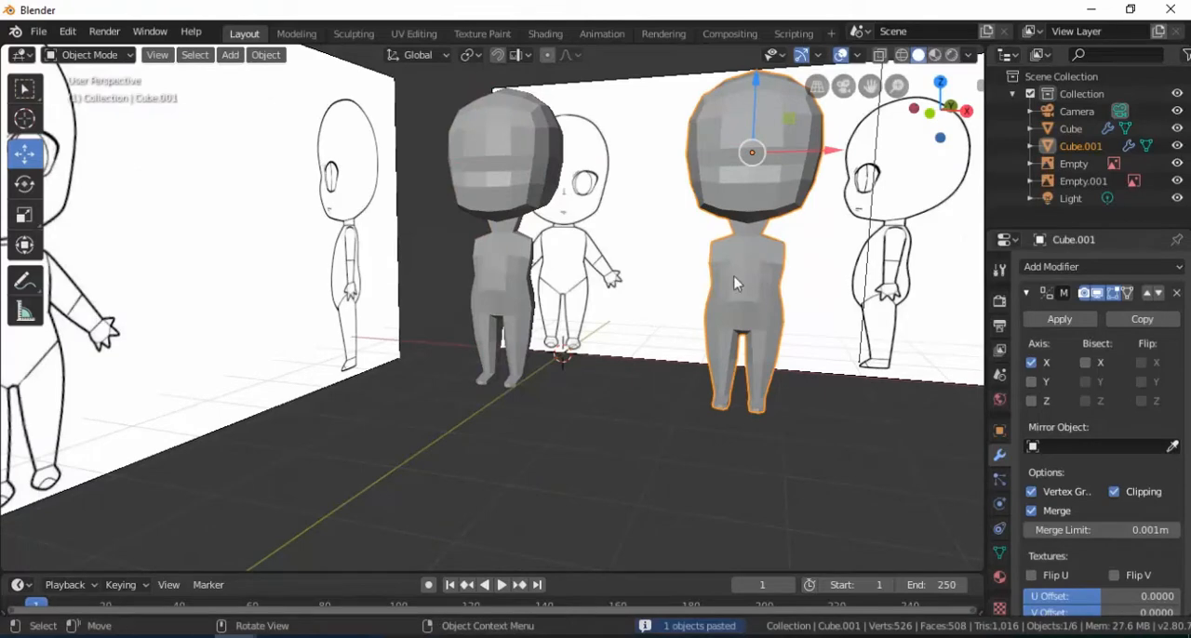
# Add a Subdivision Surface modifier to the copied character and inspect its smoothed legs and feet
pyautogui.click(1057, 272)
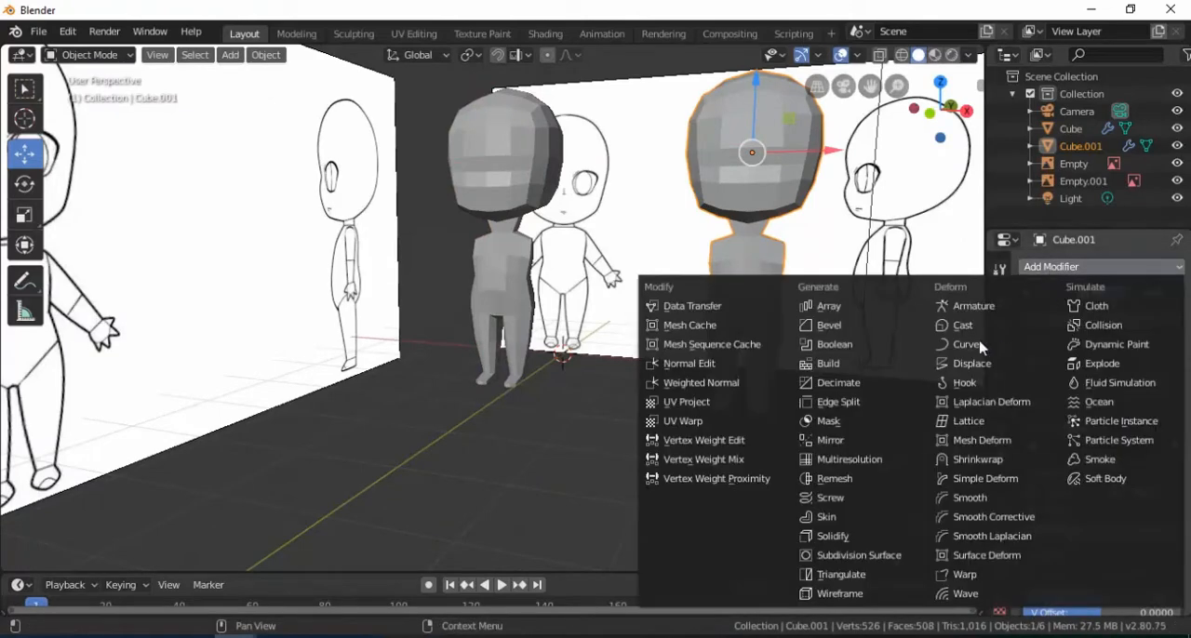
pyautogui.click(881, 554)
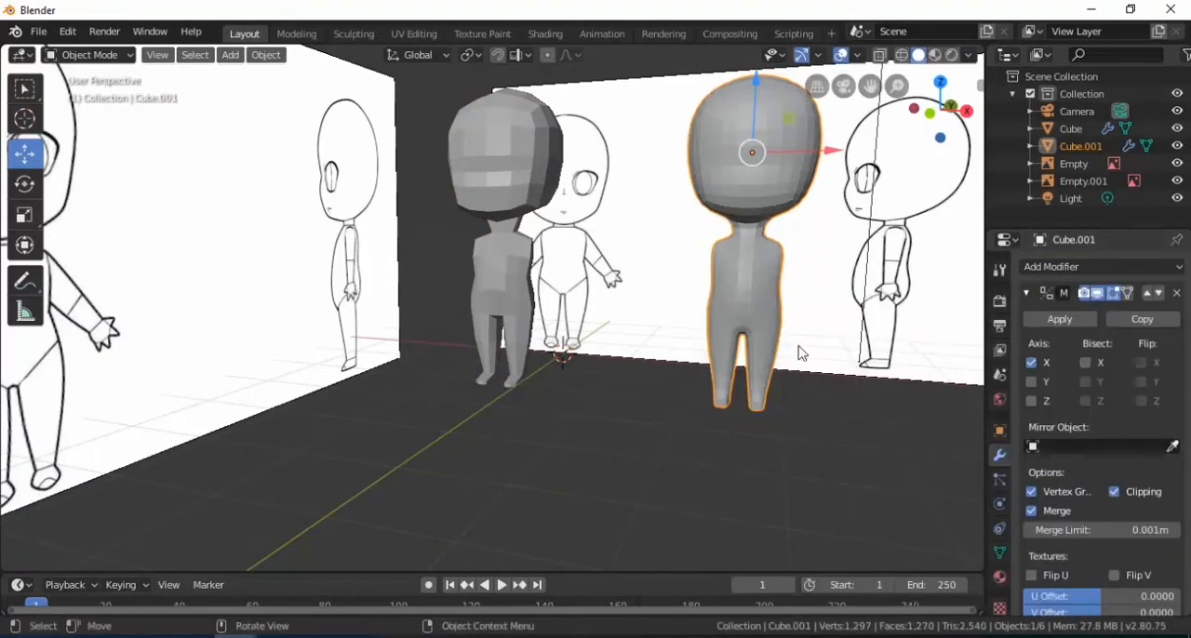
pyautogui.moveTo(799, 346); pyautogui.dragTo(786, 370, button='middle')
pyautogui.click(791, 426)
pyautogui.moveTo(712, 358); pyautogui.dragTo(651, 364, button='middle')
pyautogui.scroll(2, 633, 368)
pyautogui.keyDown('shift'); pyautogui.moveTo(718, 416); pyautogui.dragTo(710, 370, button='middle'); pyautogui.keyUp('shift')
pyautogui.click(708, 369)
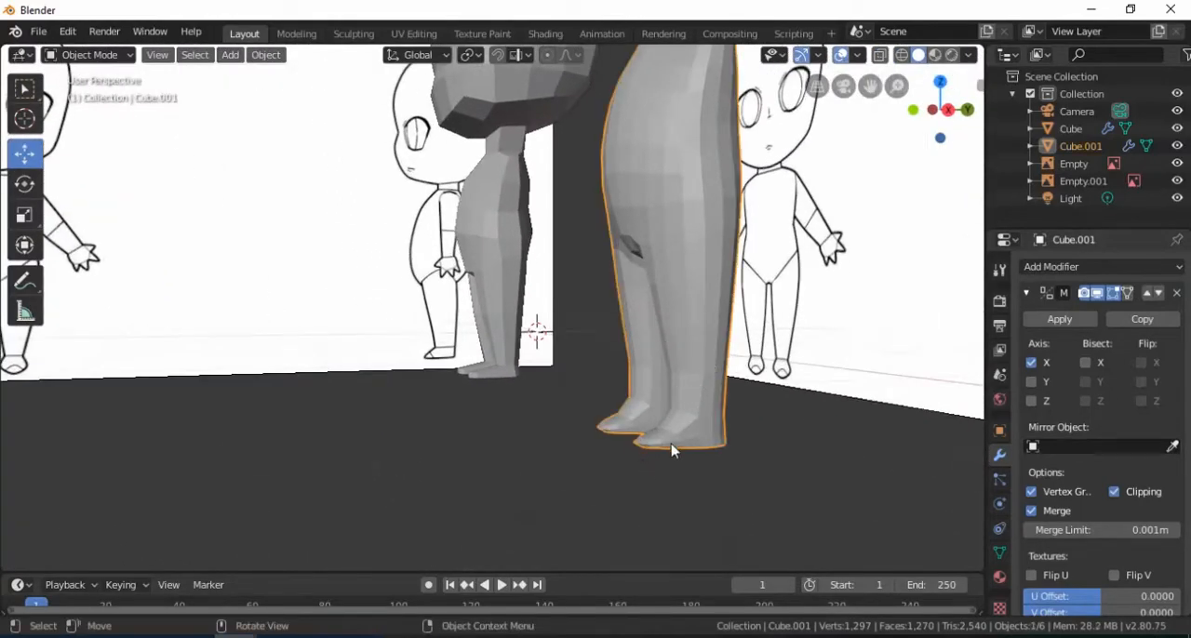
# Cut an edge loop around the copied character's foot and slide it down close to the sole
pyautogui.press('Tab')
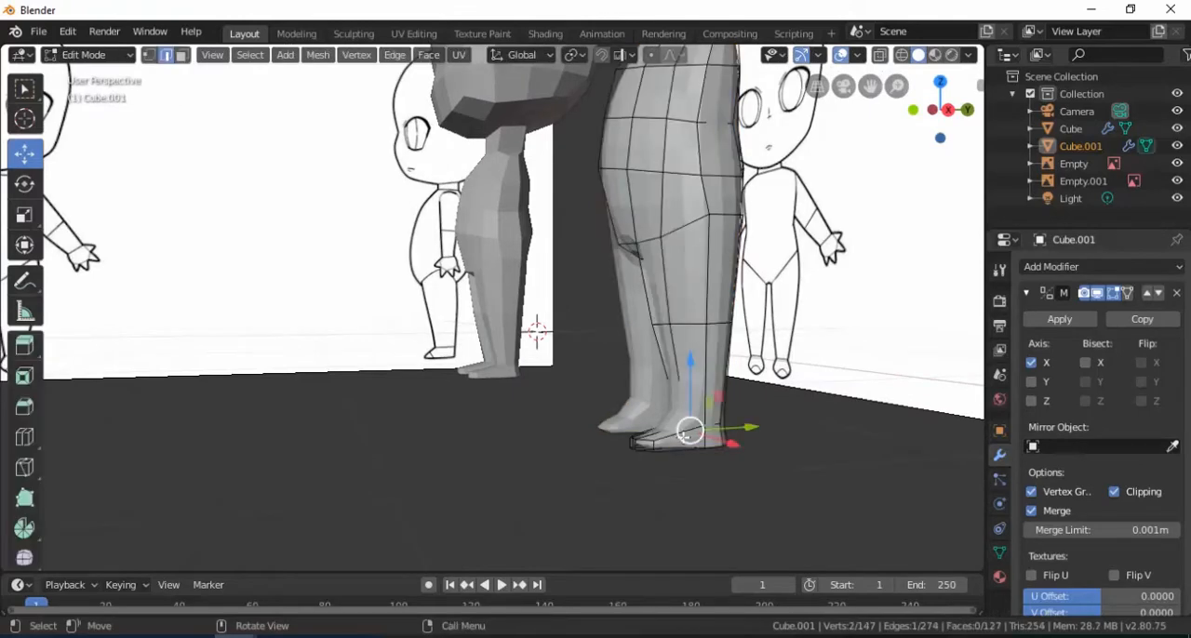
pyautogui.scroll(1, 618, 392)
pyautogui.keyDown('shift'); pyautogui.moveTo(614, 391); pyautogui.dragTo(560, 353, button='middle'); pyautogui.keyUp('shift')
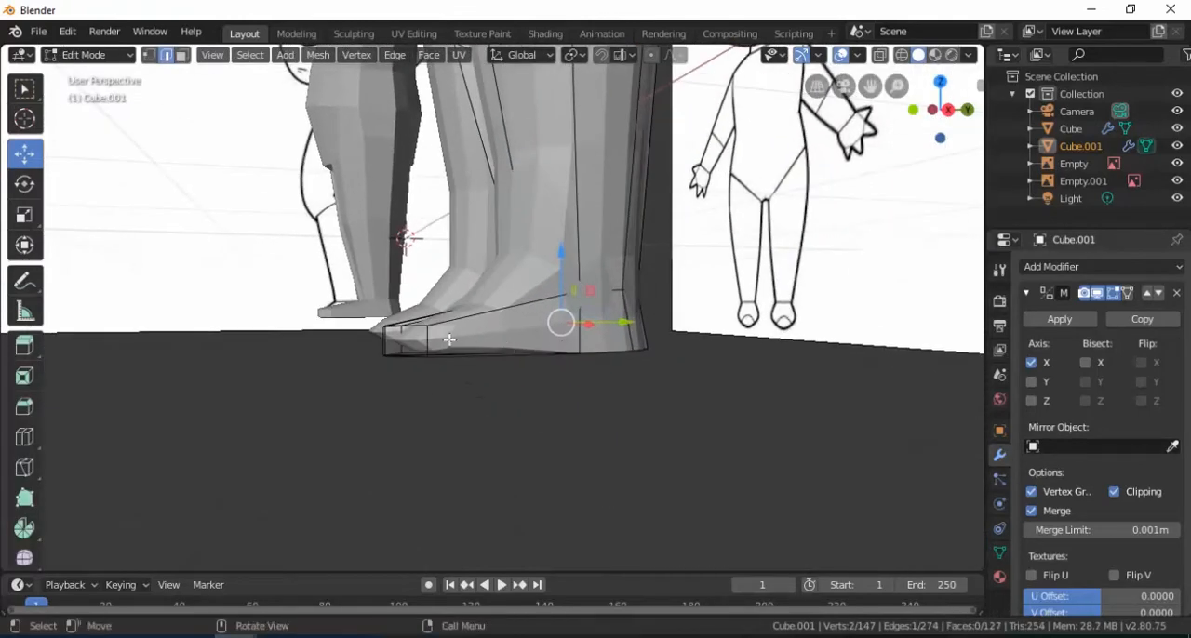
pyautogui.hotkey('ctrl', 'r')
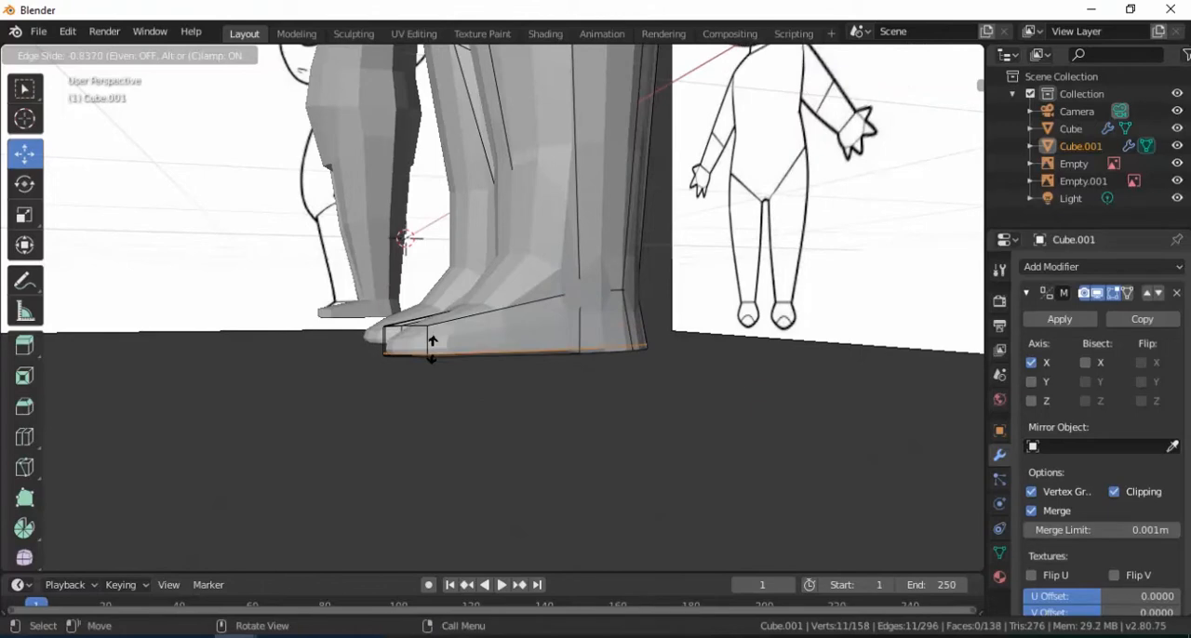
pyautogui.click(433, 350)
# Return to Object Mode, check the smoothed copy as a whole, and delete it
pyautogui.press('Tab')
pyautogui.scroll(-3, 456, 358)
pyautogui.moveTo(499, 377); pyautogui.dragTo(683, 346, button='middle')
pyautogui.click(686, 343)
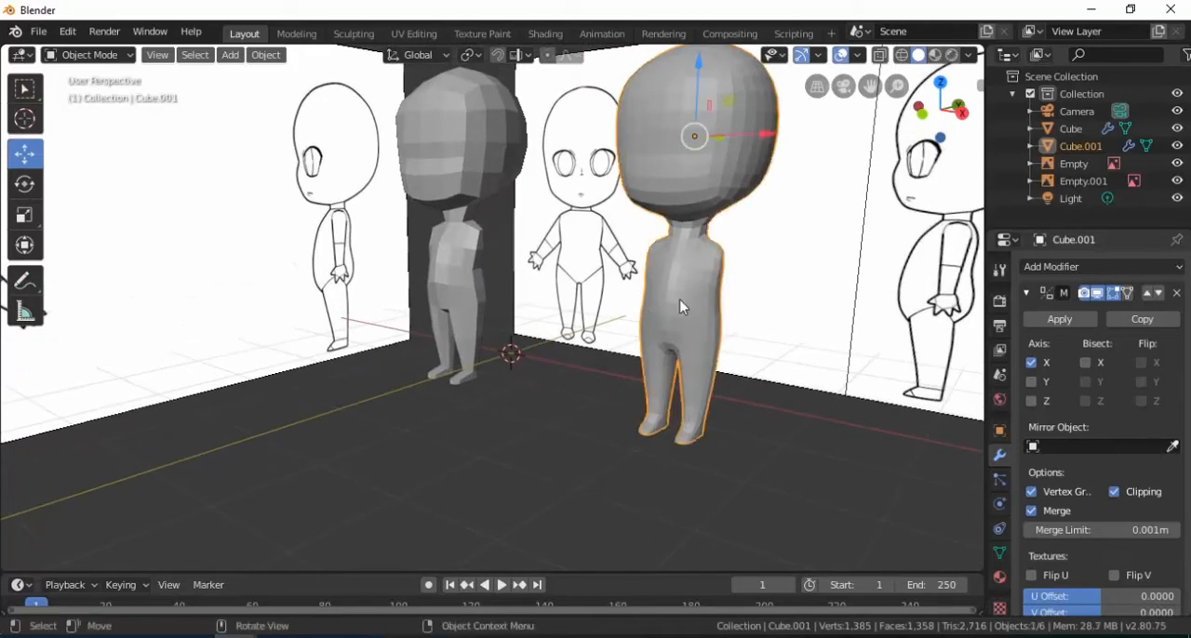
pyautogui.press('x')
pyautogui.click(684, 301)
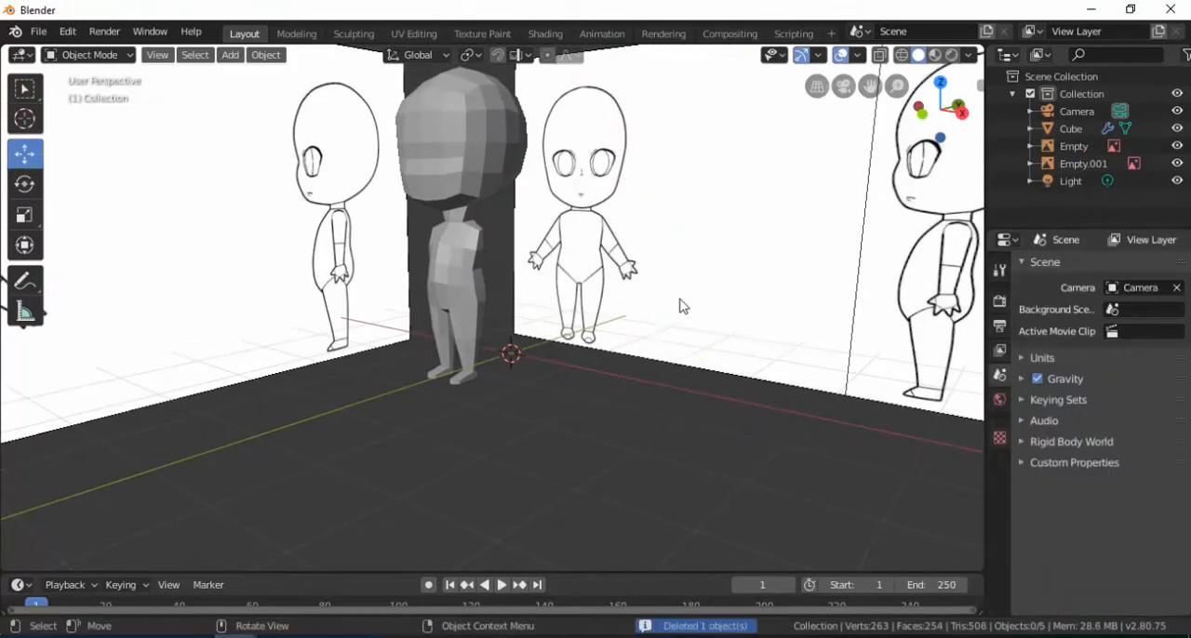
# Put the original character in Edit Mode and cut an edge loop around the torso below the chest, slid to factor -0.441
pyautogui.scroll(6, 475, 312)
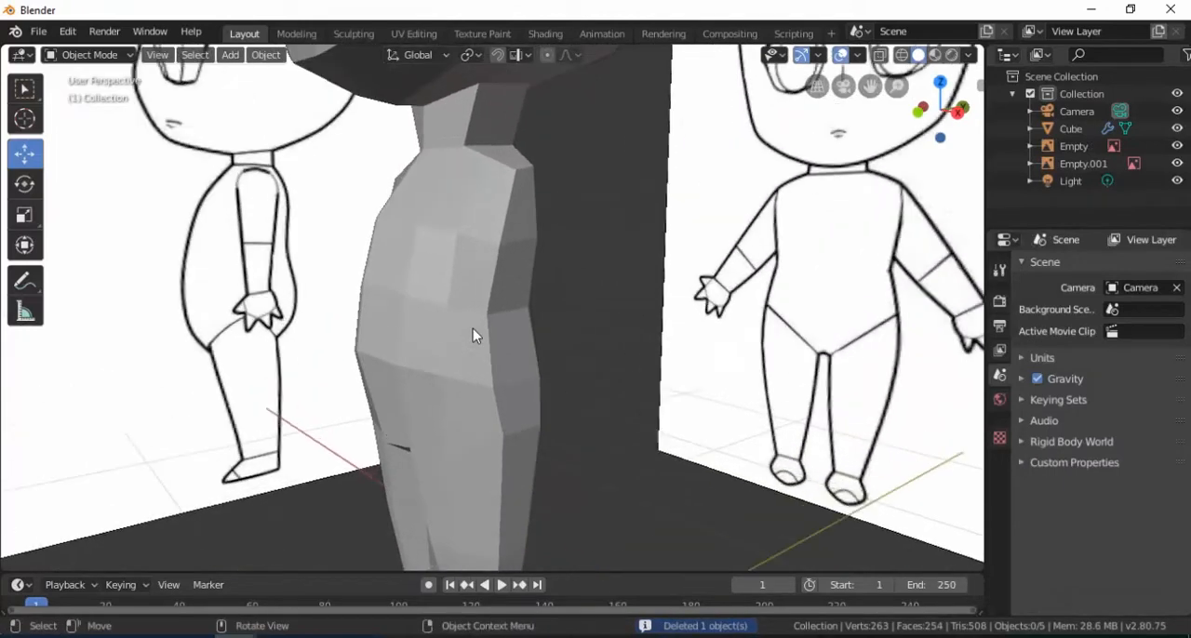
pyautogui.click(516, 362)
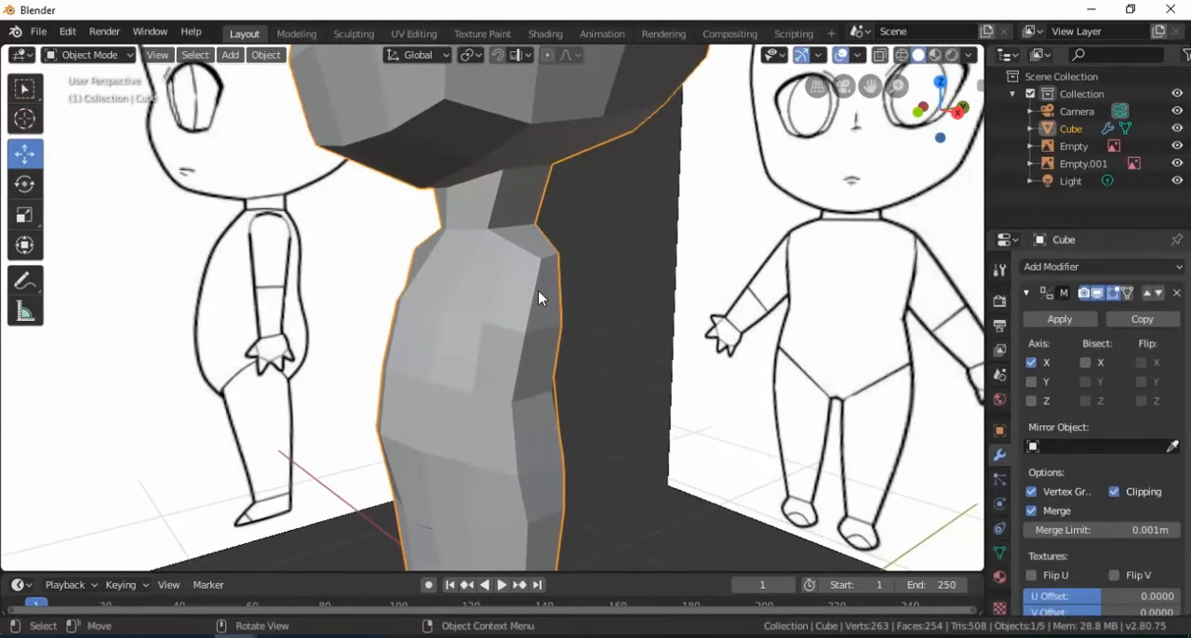
pyautogui.press('Tab')
pyautogui.moveTo(550, 313); pyautogui.dragTo(512, 326, button='middle')
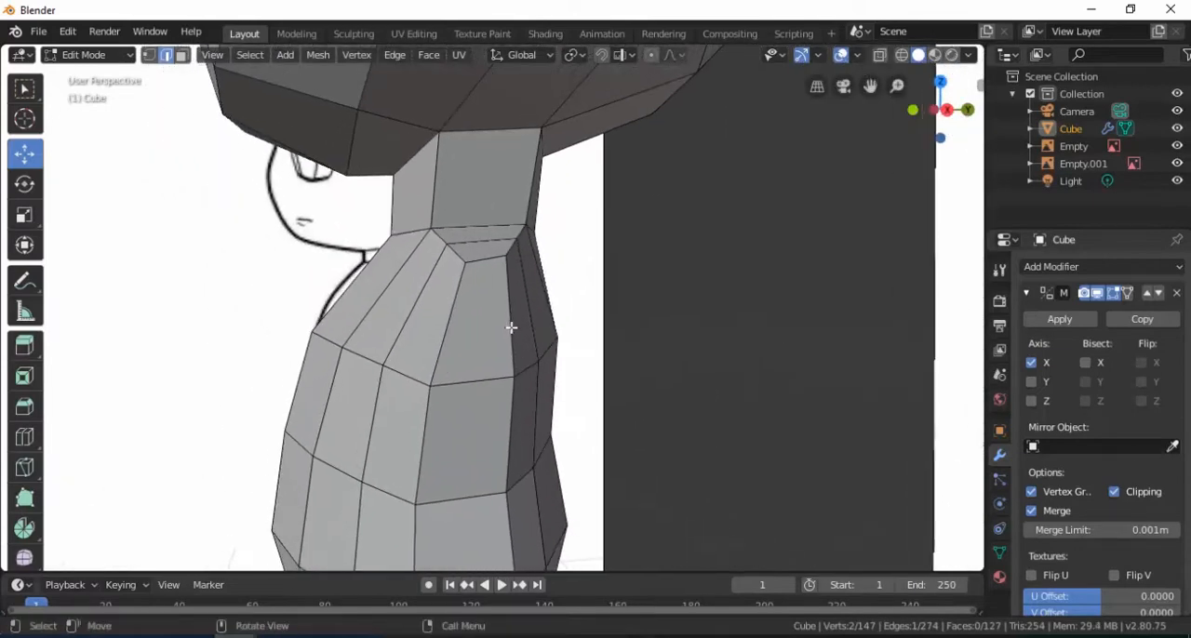
pyautogui.press('KP_1')
pyautogui.scroll(-3, 612, 330)
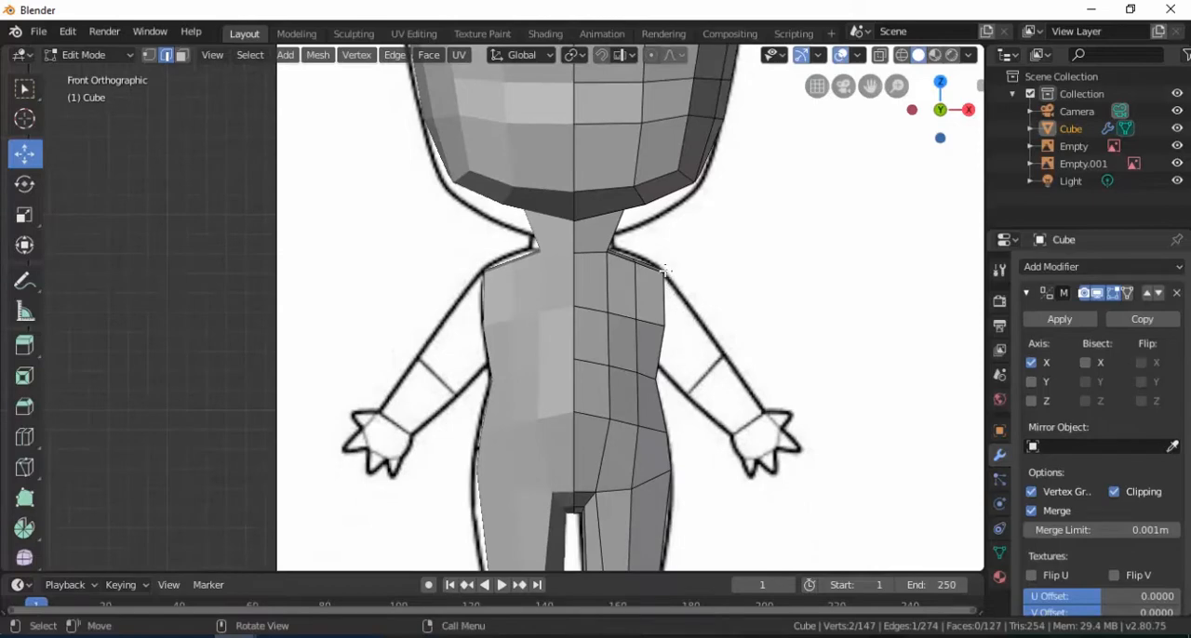
pyautogui.moveTo(716, 361); pyautogui.dragTo(469, 350, button='middle')
pyautogui.hotkey('ctrl', 'r')
pyautogui.click(493, 374)
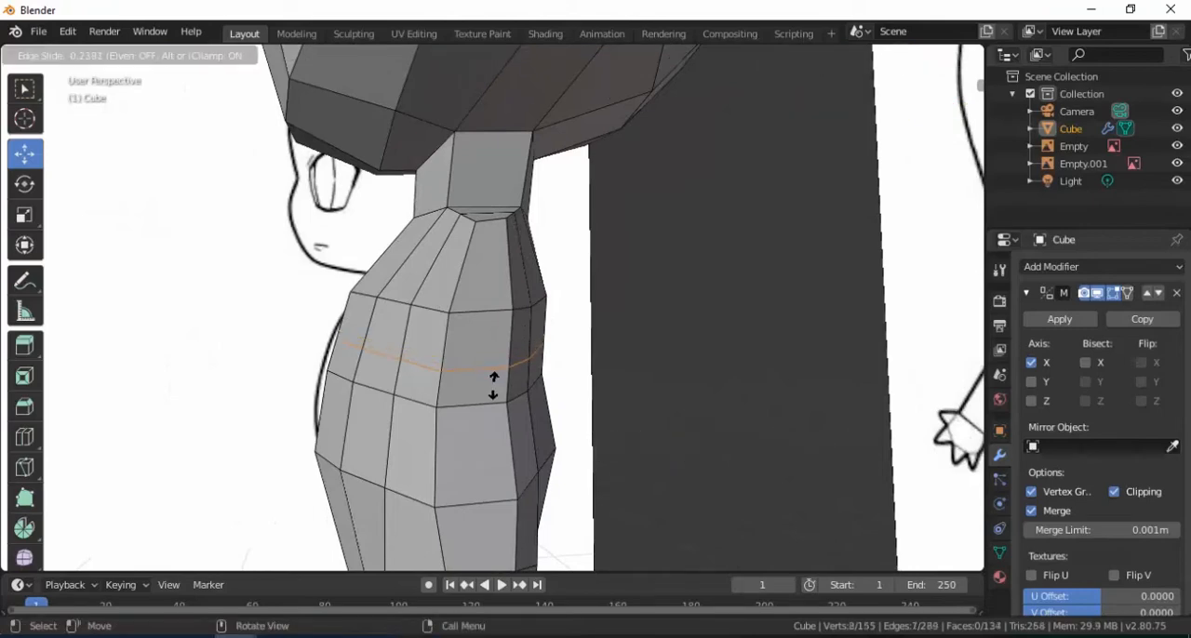
pyautogui.click(493, 394)
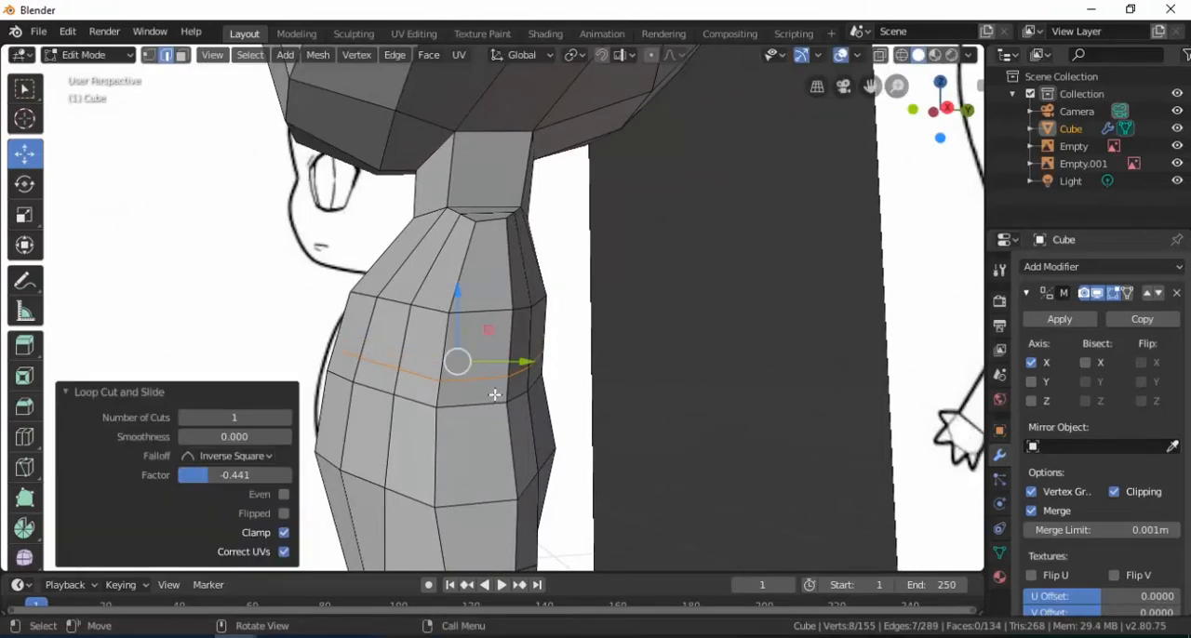
# Scale the edge on the torso's side at upper-arm height along Y by 1.519 to widen the arm opening
pyautogui.press('KP_1')
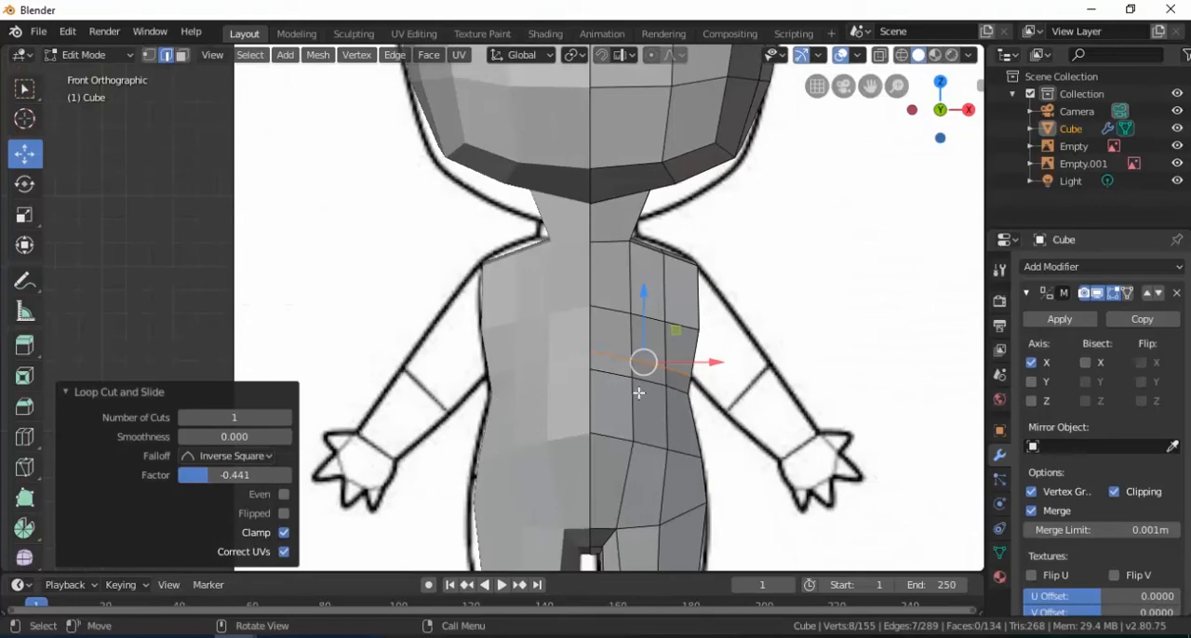
pyautogui.moveTo(638, 393)
pyautogui.mouseDown(button='middle')
pyautogui.moveTo(570, 341)
pyautogui.moveTo(580, 314)
pyautogui.moveTo(556, 330)
pyautogui.mouseUp(button='middle')
pyautogui.scroll(3, 555, 314)
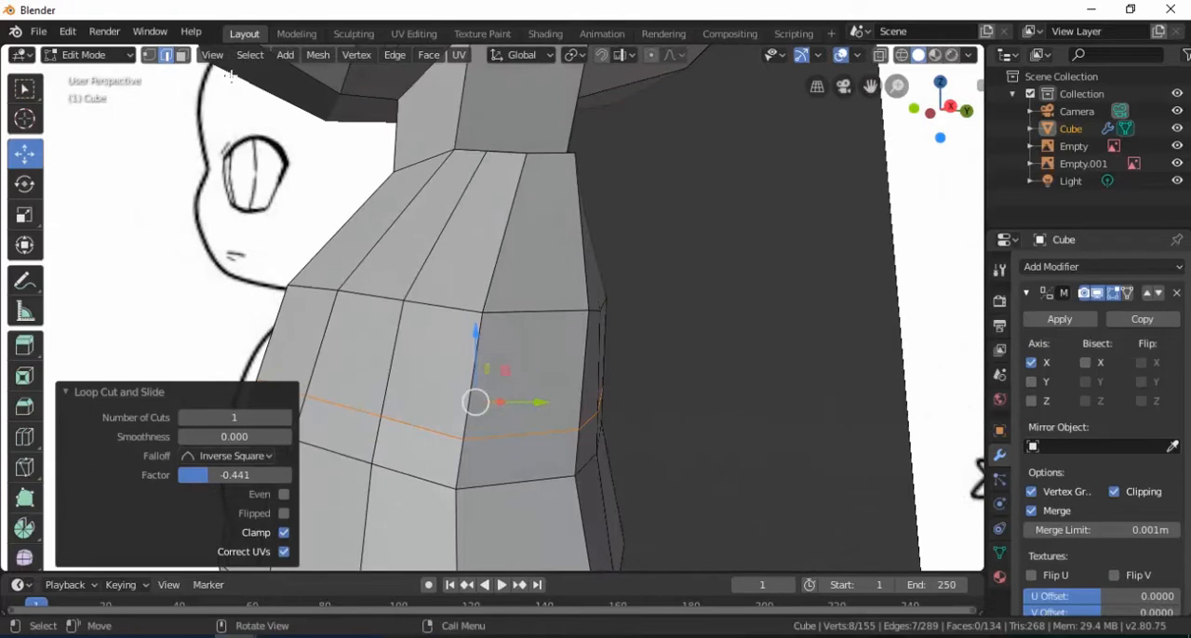
pyautogui.click(183, 55)
pyautogui.moveTo(465, 270)
pyautogui.mouseDown(button='middle')
pyautogui.moveTo(494, 282)
pyautogui.moveTo(425, 267)
pyautogui.moveTo(473, 254)
pyautogui.moveTo(474, 280)
pyautogui.mouseUp(button='middle')
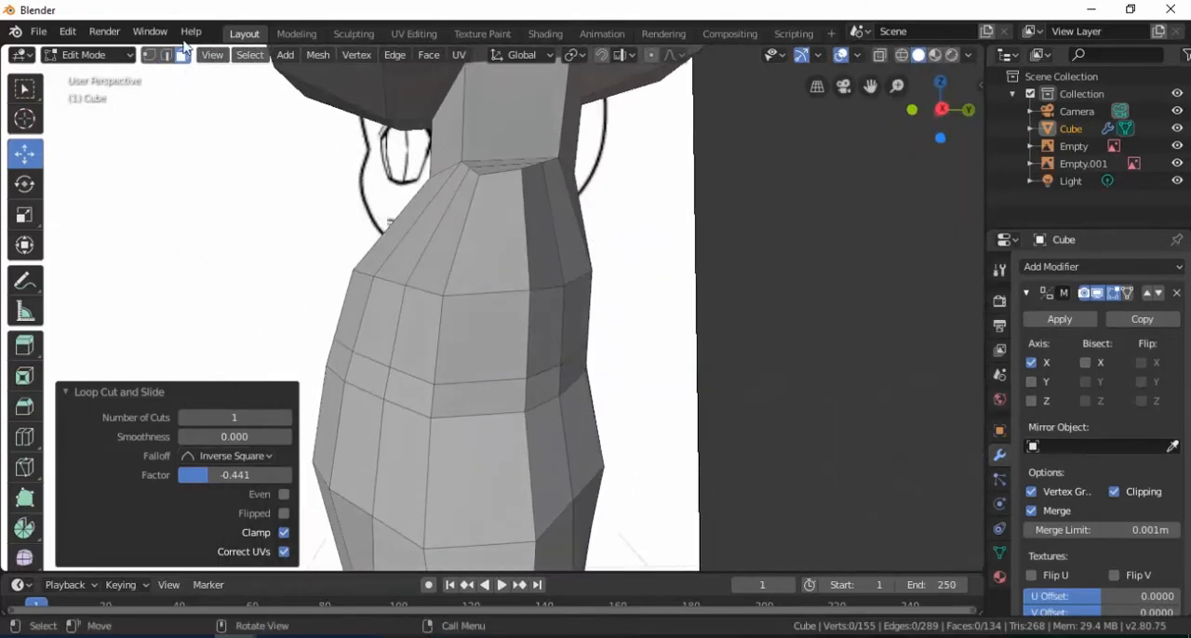
pyautogui.click(444, 296)
pyautogui.keyDown('shift'); pyautogui.click(530, 292); pyautogui.keyUp('shift')
pyautogui.press('s')
pyautogui.press('y')
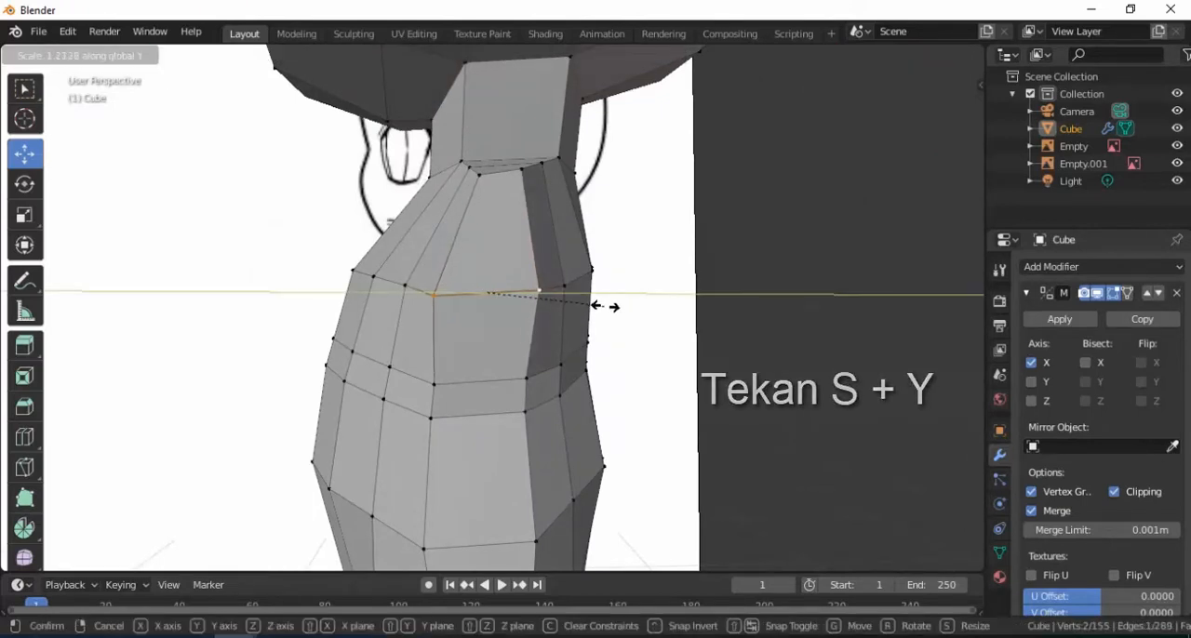
pyautogui.click(636, 301)
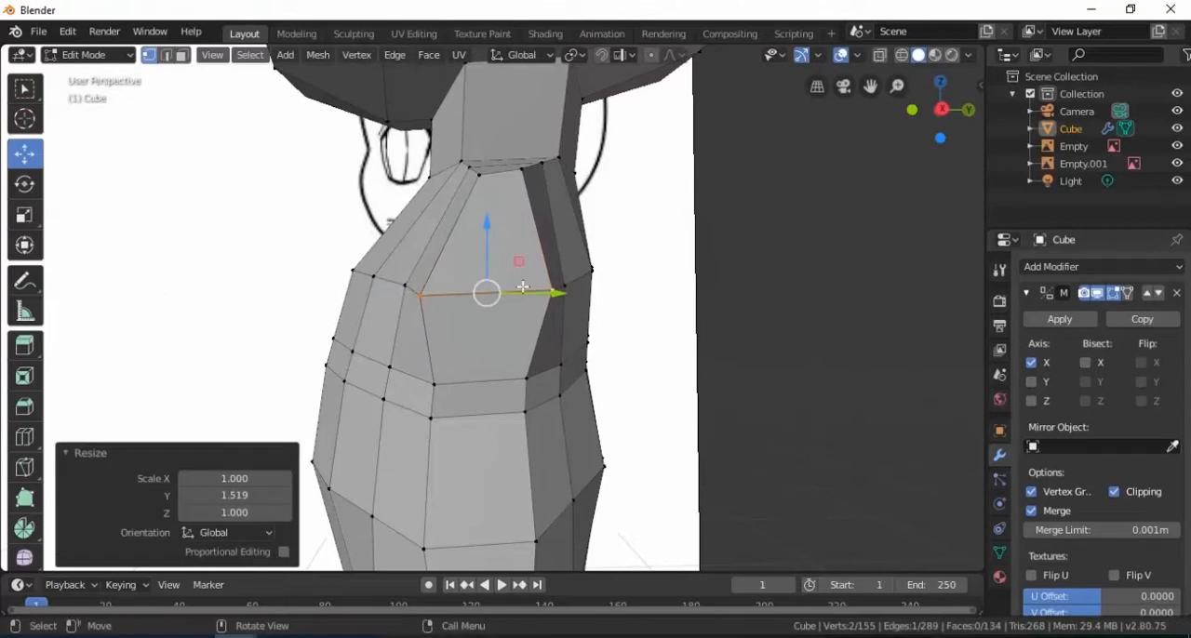
# Lower the outer edge at the top of the shoulder along Z
pyautogui.moveTo(519, 252); pyautogui.dragTo(492, 229, button='middle')
pyautogui.click(492, 229)
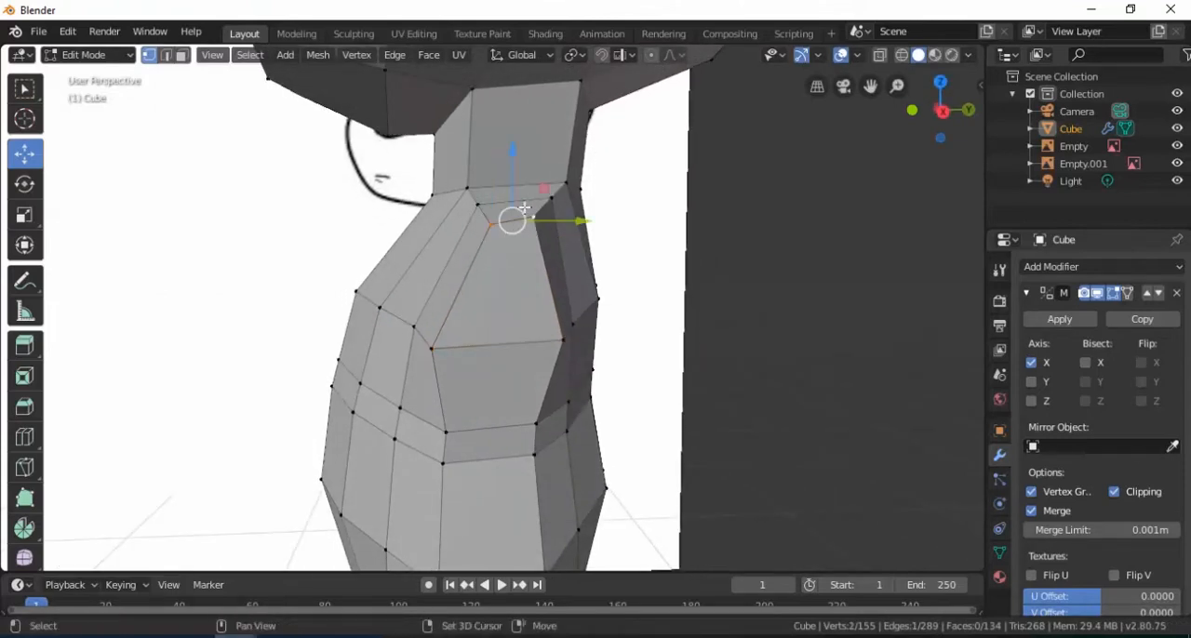
pyautogui.press('g')
pyautogui.press('z')
pyautogui.click(514, 246)
# Narrow the two side edges below the arm opening along Y, scaling the lower one by 0.841
pyautogui.moveTo(513, 246); pyautogui.dragTo(494, 298, button='middle')
pyautogui.click(488, 297)
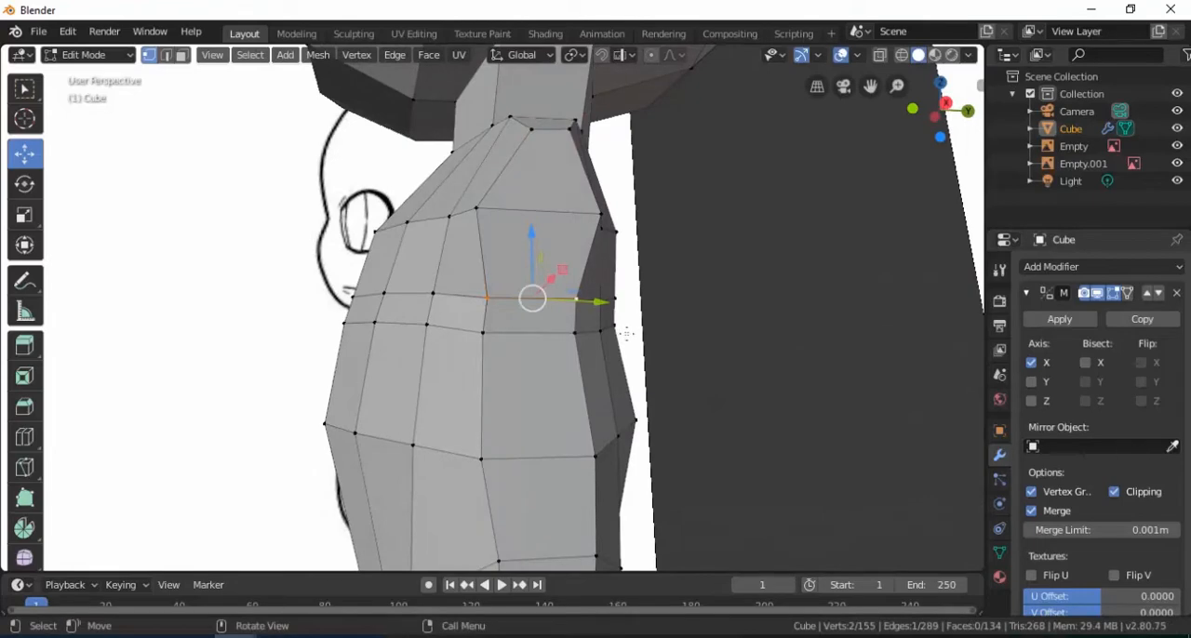
pyautogui.press('s')
pyautogui.press('y')
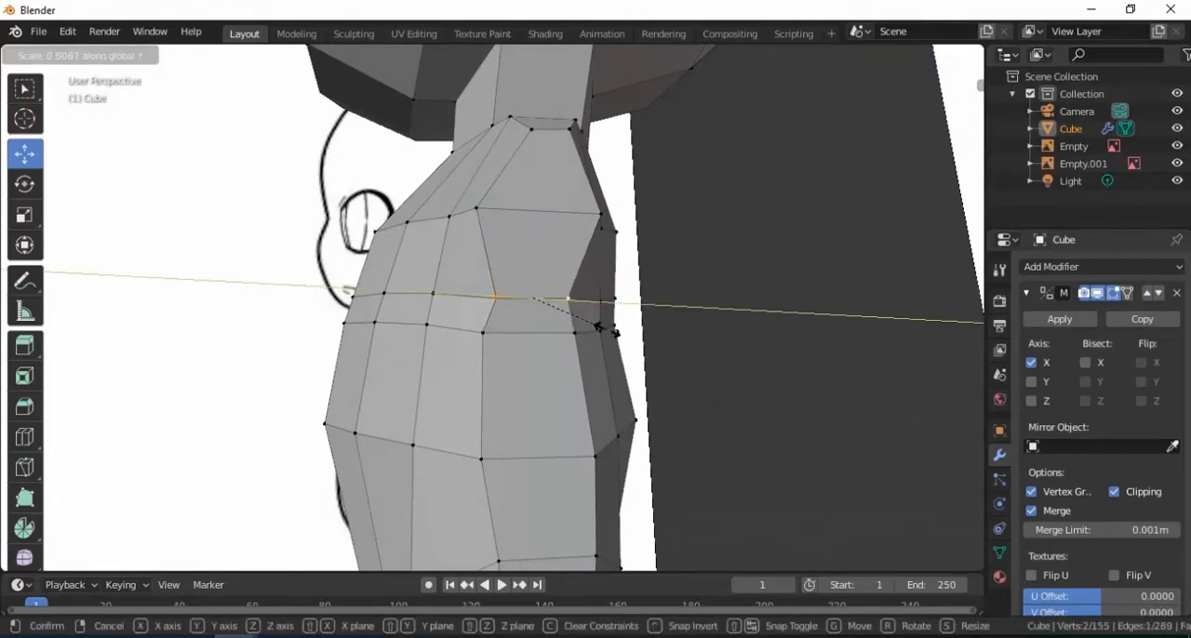
pyautogui.click(596, 324)
pyautogui.moveTo(597, 325); pyautogui.dragTo(508, 349, button='middle')
pyautogui.click(491, 349)
pyautogui.keyDown('shift'); pyautogui.click(576, 361); pyautogui.keyUp('shift')
pyautogui.press('s')
pyautogui.press('y')
pyautogui.click(586, 365)
# Select the two faces of the arm opening on the torso's side and extrude them outward 0.104 m
pyautogui.moveTo(586, 365); pyautogui.dragTo(612, 266, button='middle')
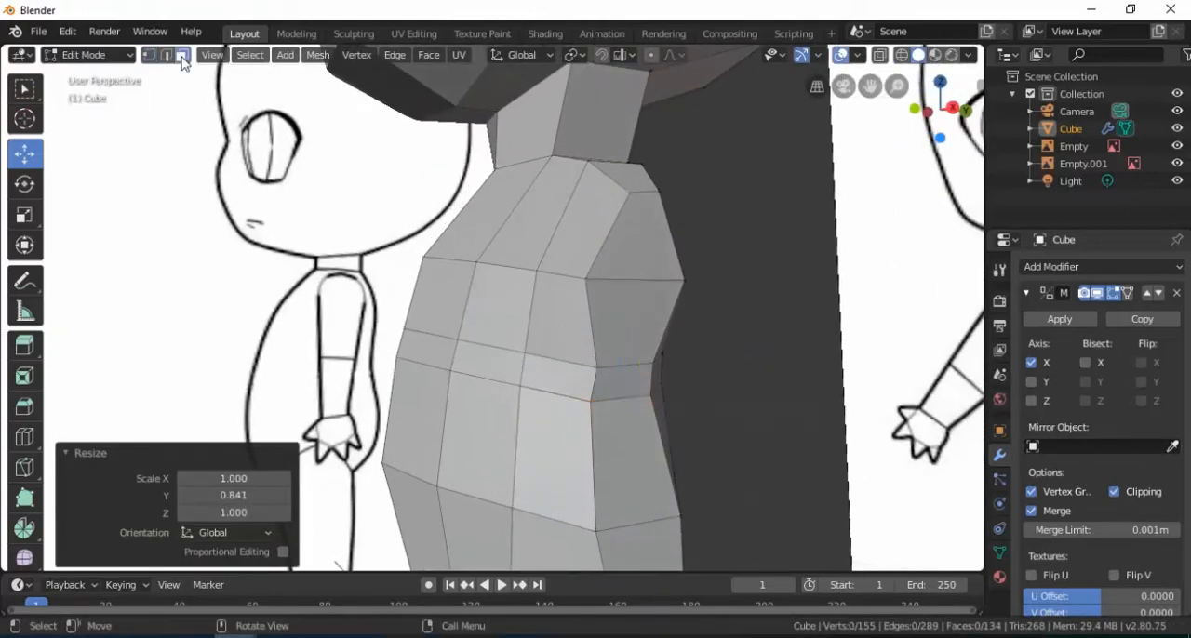
pyautogui.click(625, 248)
pyautogui.keyDown('shift'); pyautogui.click(616, 312); pyautogui.keyUp('shift')
pyautogui.moveTo(616, 312); pyautogui.dragTo(472, 284, button='middle')
pyautogui.press('KP_1')
pyautogui.scroll(2, 639, 277)
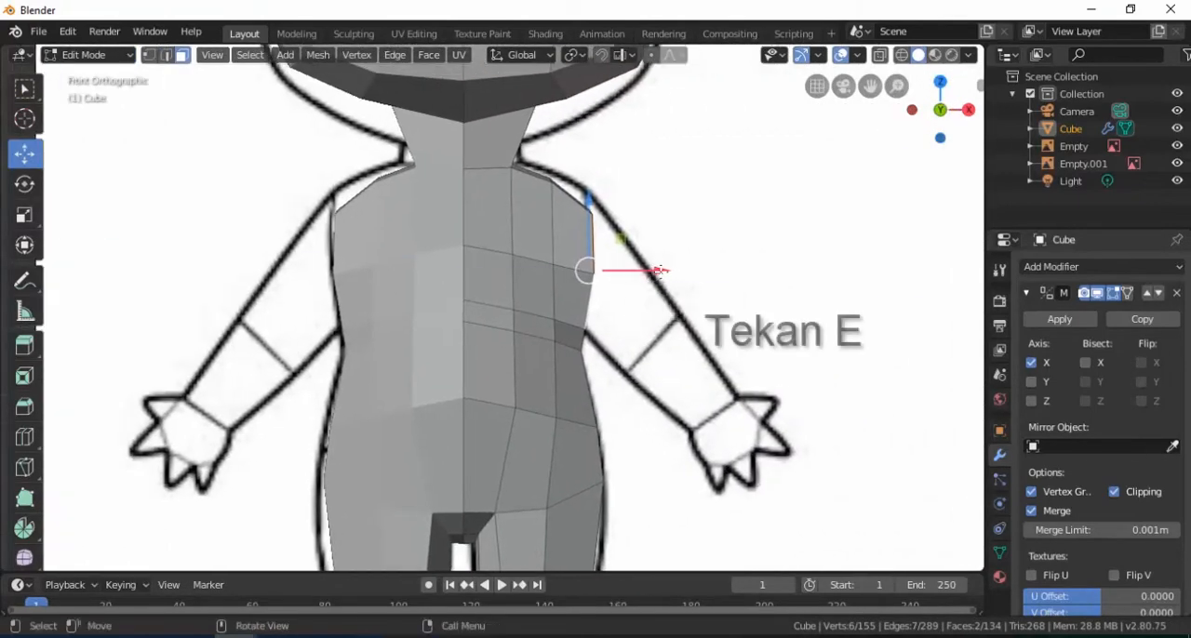
pyautogui.press('e')
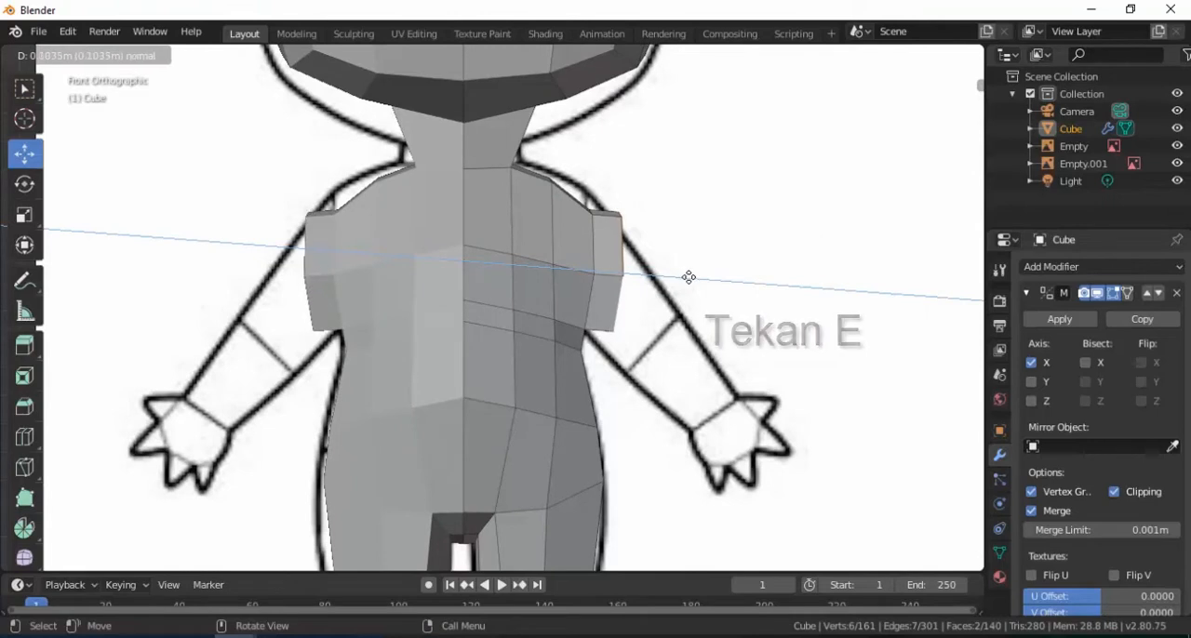
pyautogui.click(688, 277)
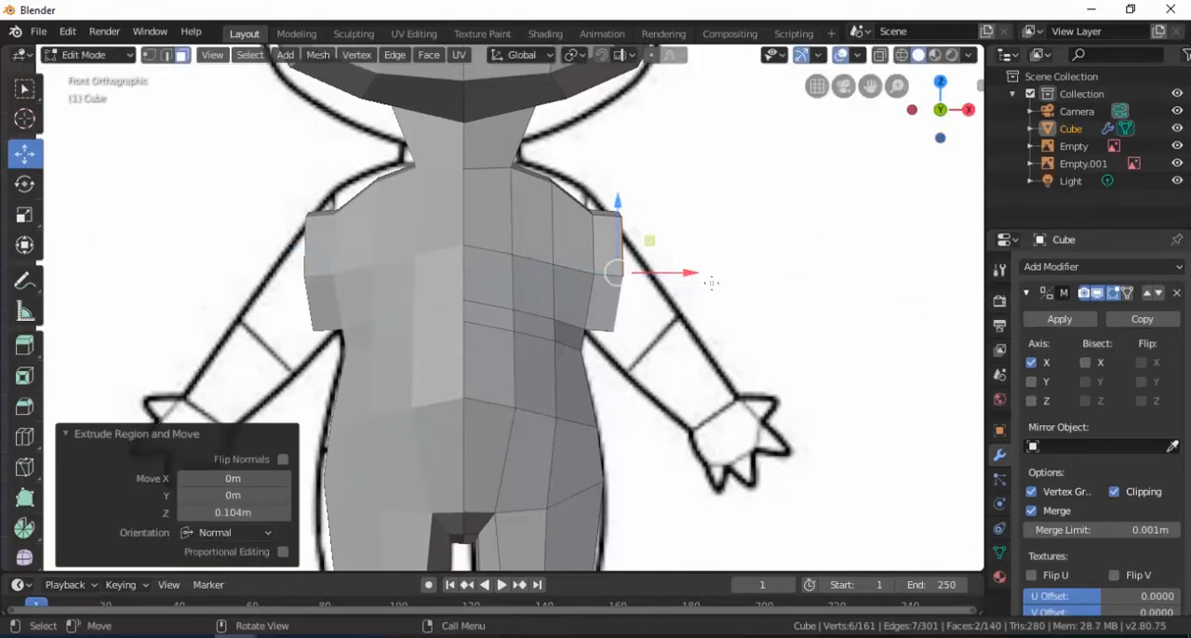
# Rotate the extruded arm faces 21.5° about Y and move them -0.105 m along Z to follow the reference shoulder
pyautogui.press('r')
pyautogui.press('y')
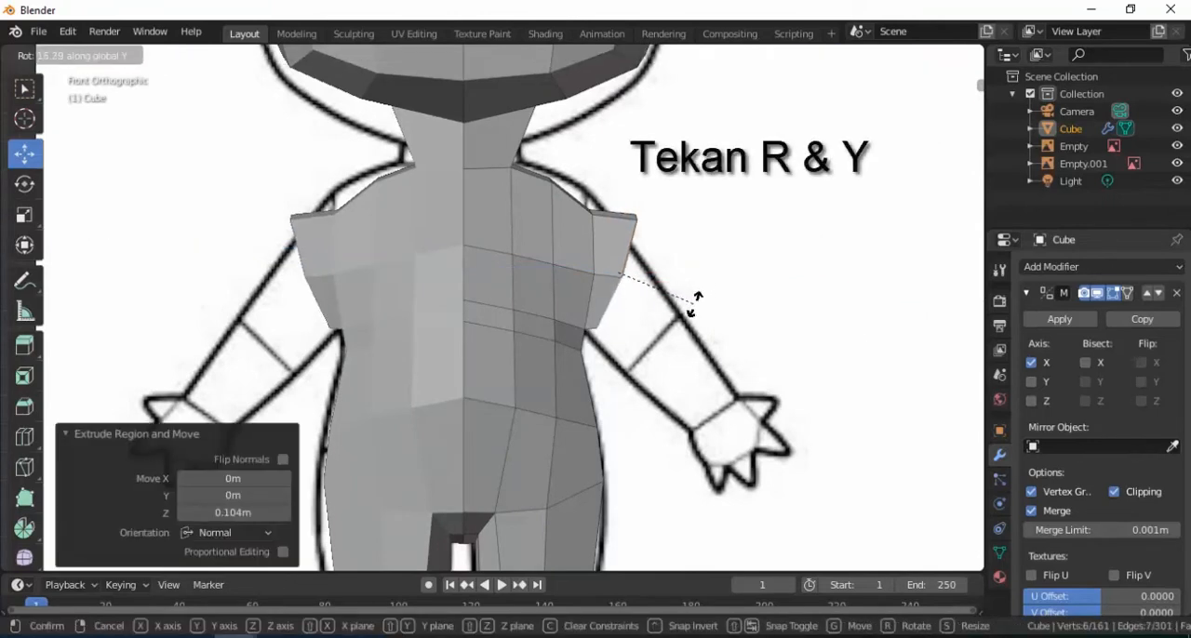
pyautogui.click(688, 302)
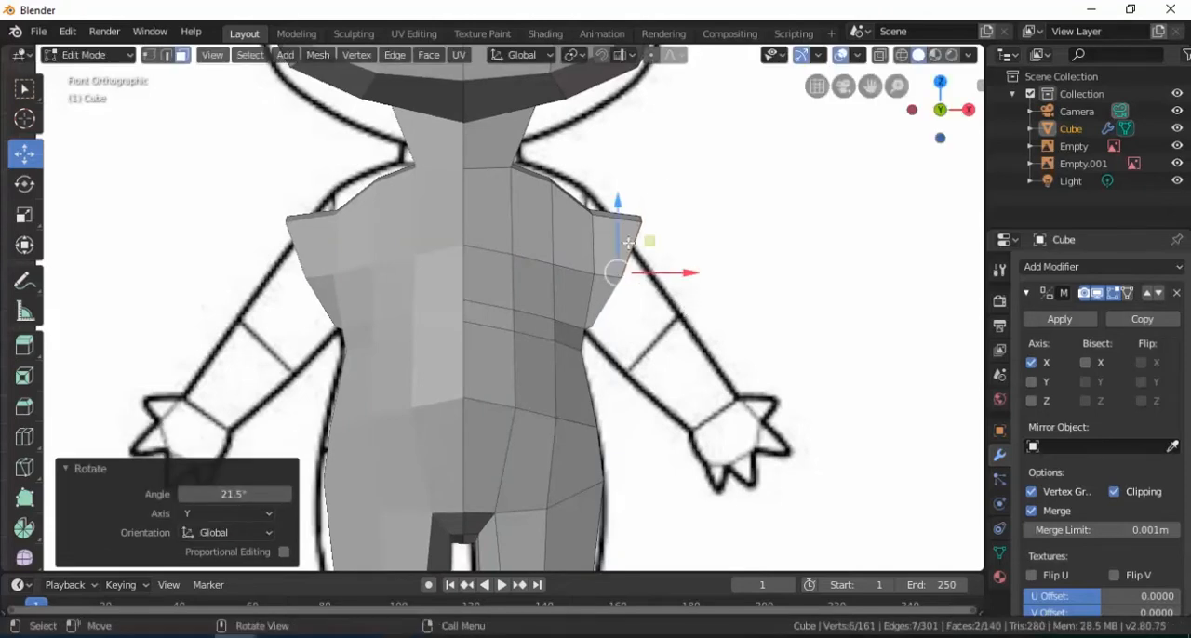
pyautogui.press('g')
pyautogui.press('z')
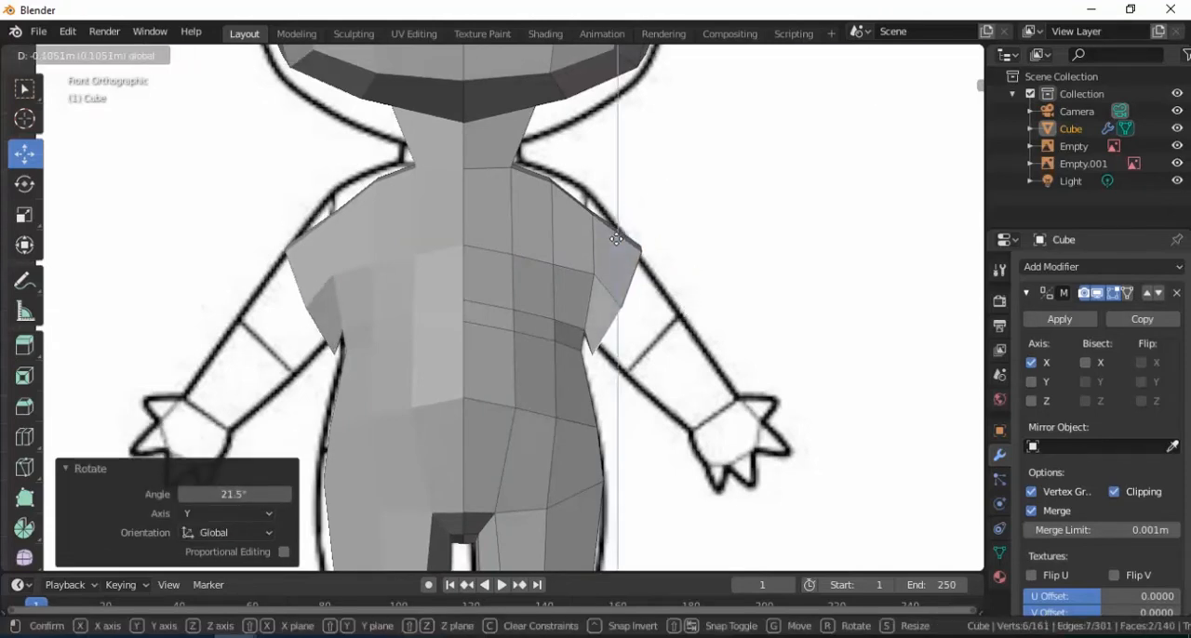
pyautogui.click(616, 239)
# Scale the arm's end faces uniformly to 0.757 and shift them -0.0361 m along Y in the side view
pyautogui.press('s')
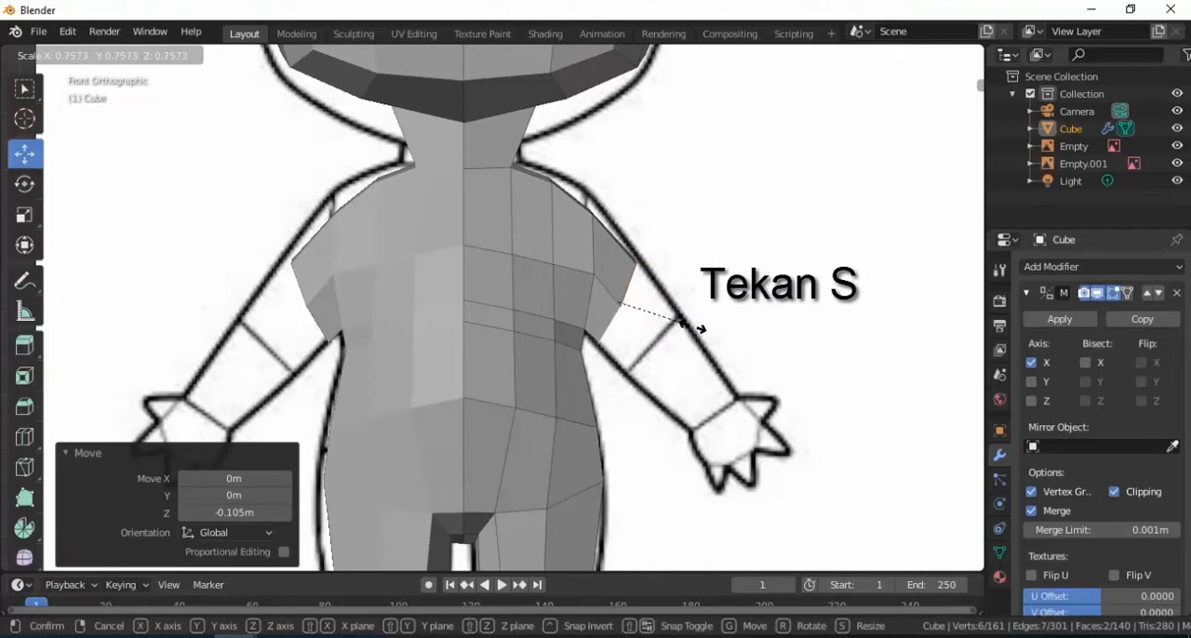
pyautogui.click(700, 325)
pyautogui.moveTo(700, 325); pyautogui.dragTo(481, 294, button='middle')
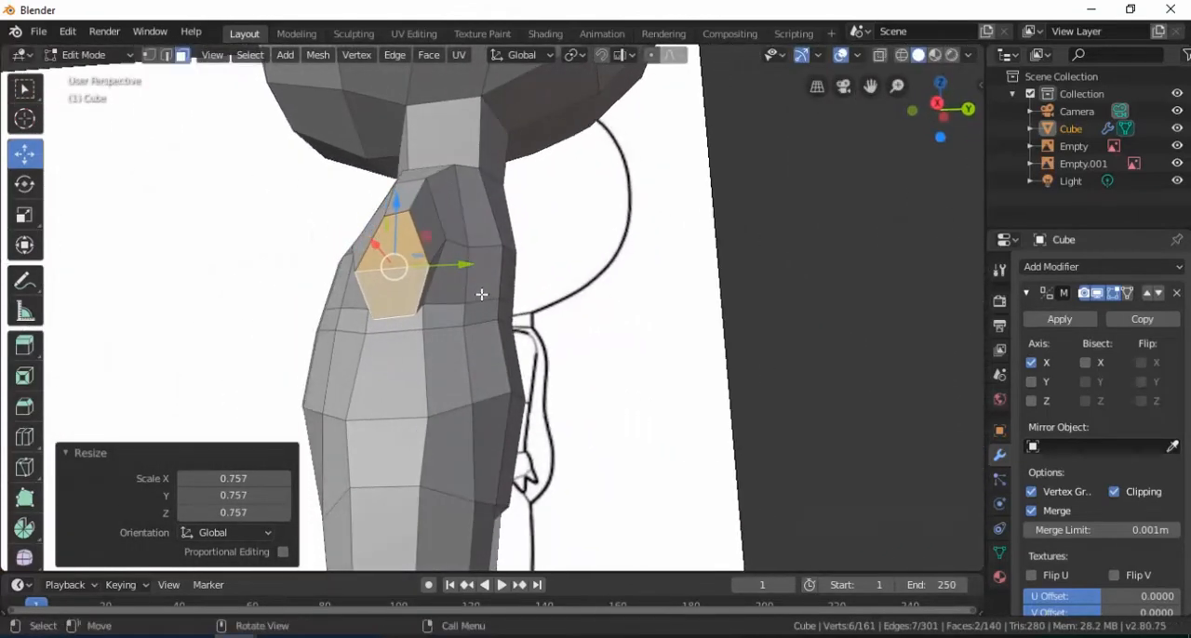
pyautogui.press('KP_3')
pyautogui.moveTo(549, 278); pyautogui.dragTo(538, 279)
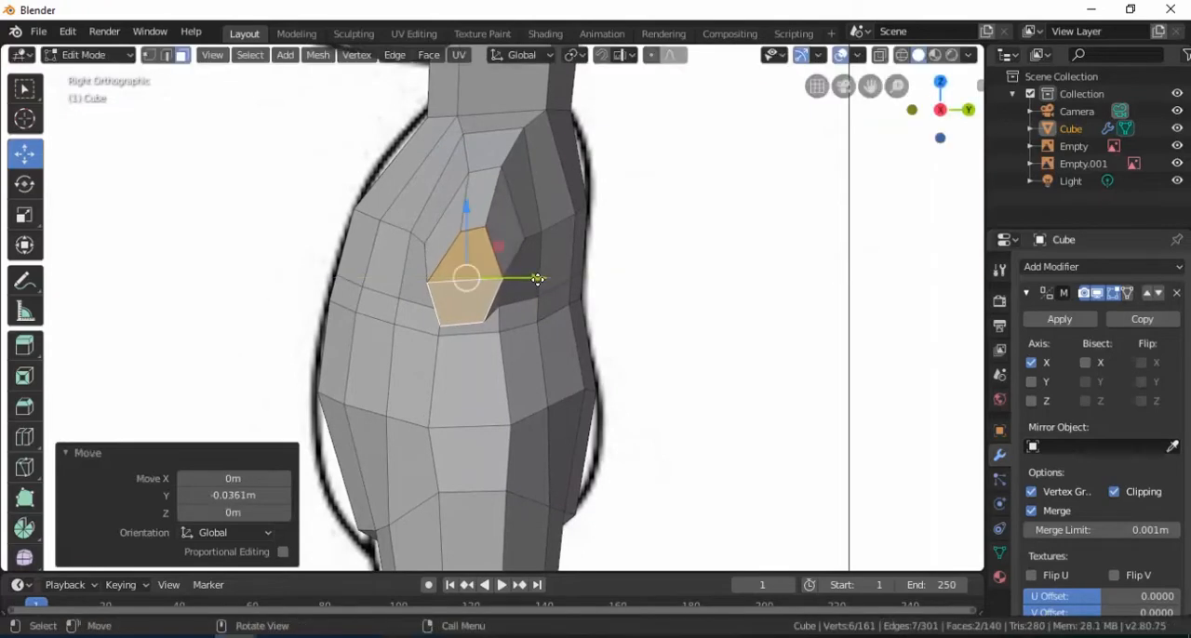
# Rotate the arm's end faces another 11.4° about Y in the front view
pyautogui.press('KP_1')
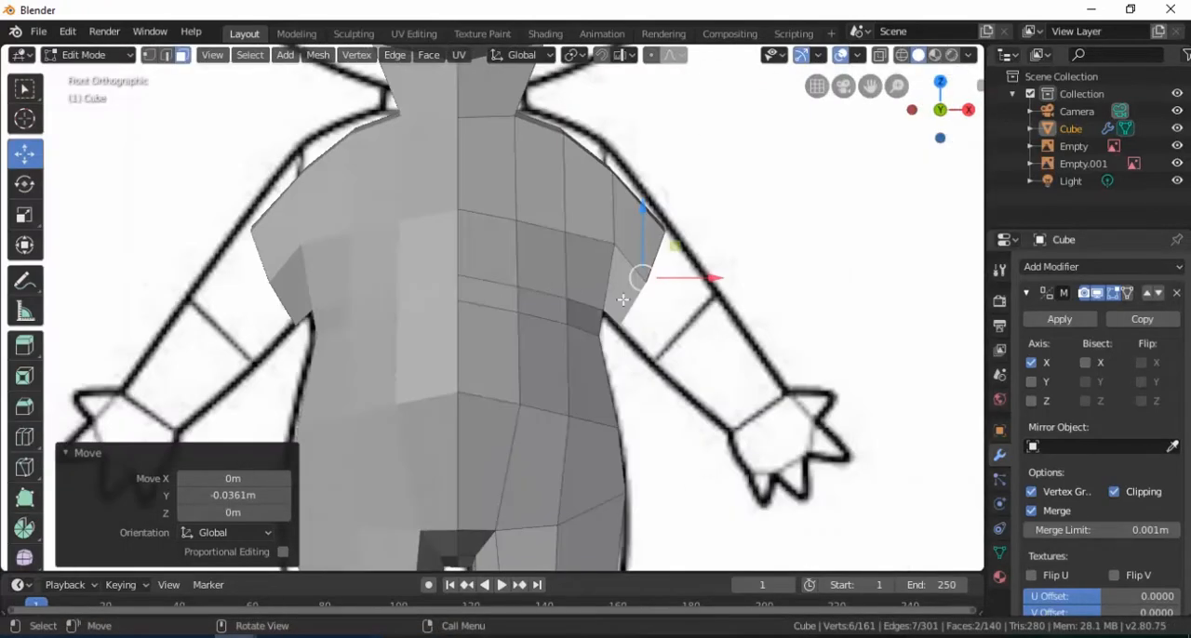
pyautogui.scroll(-2, 623, 300)
pyautogui.press('r')
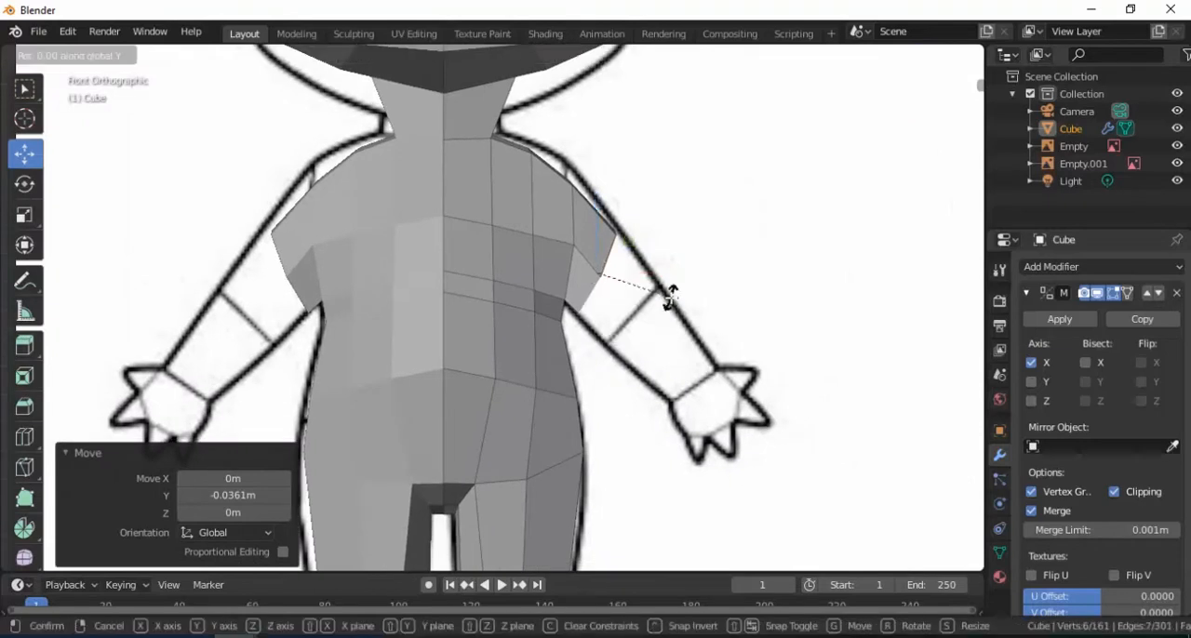
pyautogui.click(661, 317)
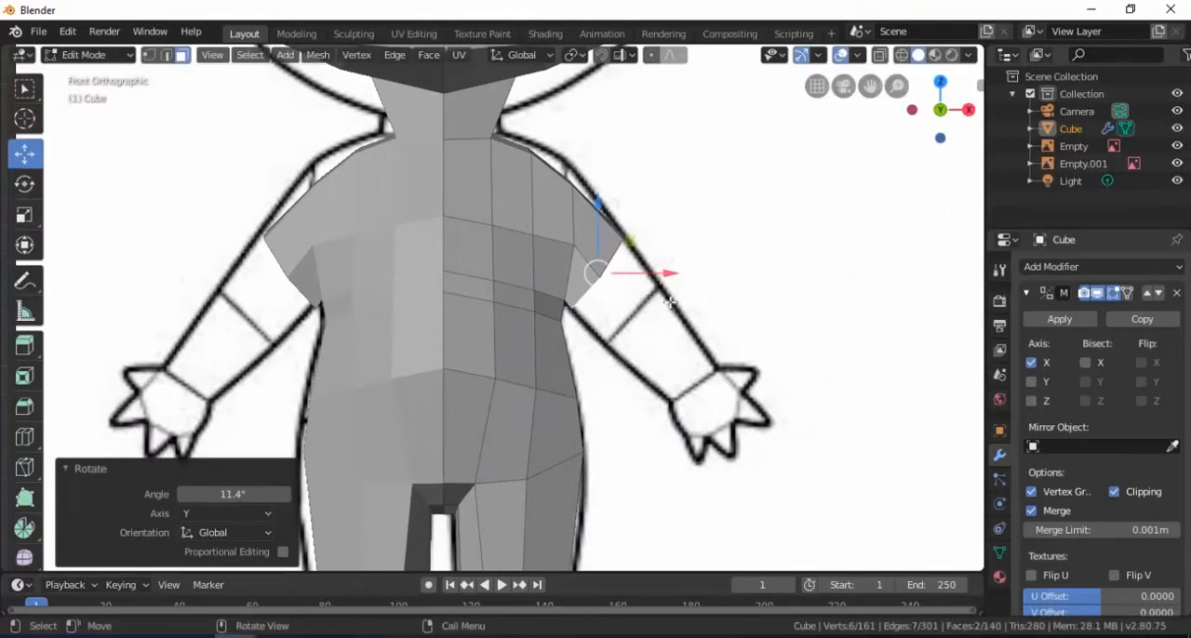
# Extrude the arm's end faces 0.488 m toward the reference hand and shift them about -0.102 m along X
pyautogui.press('e')
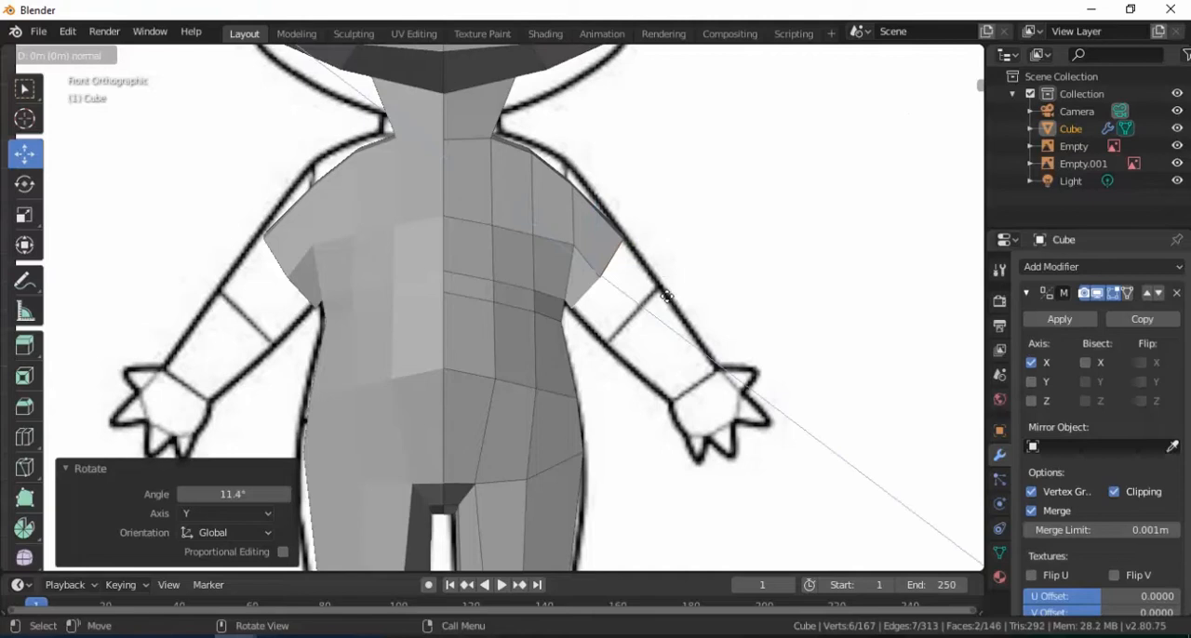
pyautogui.click(735, 382)
pyautogui.press('g')
pyautogui.press('x')
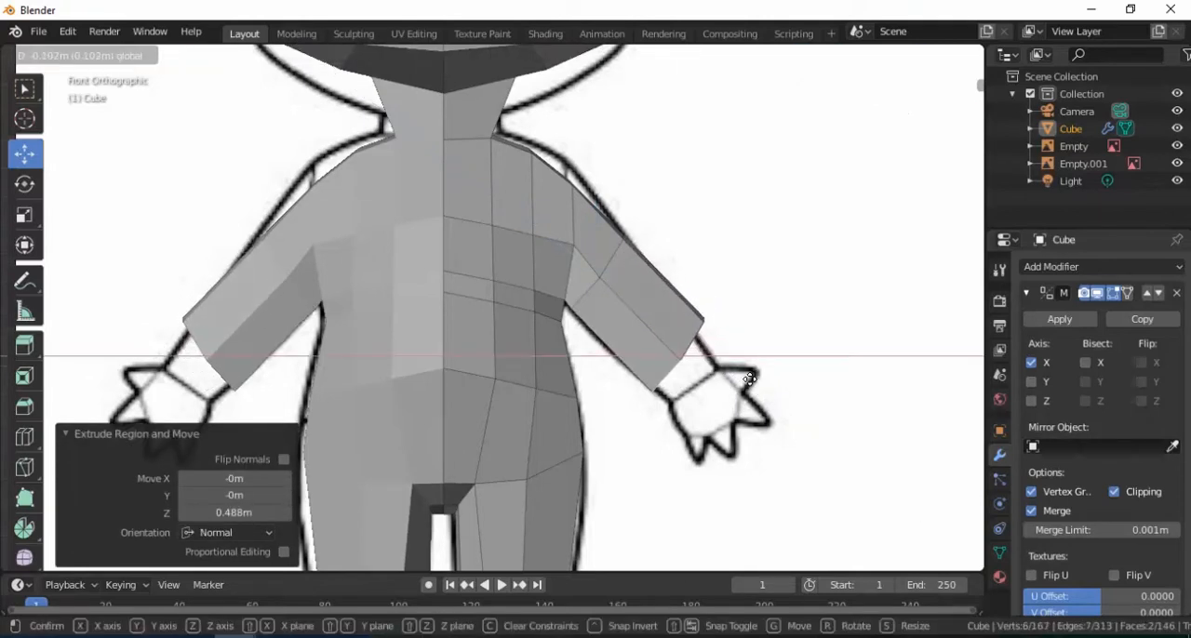
pyautogui.click(750, 378)
# Rotate the end faces near the wrist about Y and scale them uniformly to 0.635 to taper the arm
pyautogui.press('r')
pyautogui.press('y')
pyautogui.click(730, 368)
pyautogui.press('s')
pyautogui.click(742, 356)
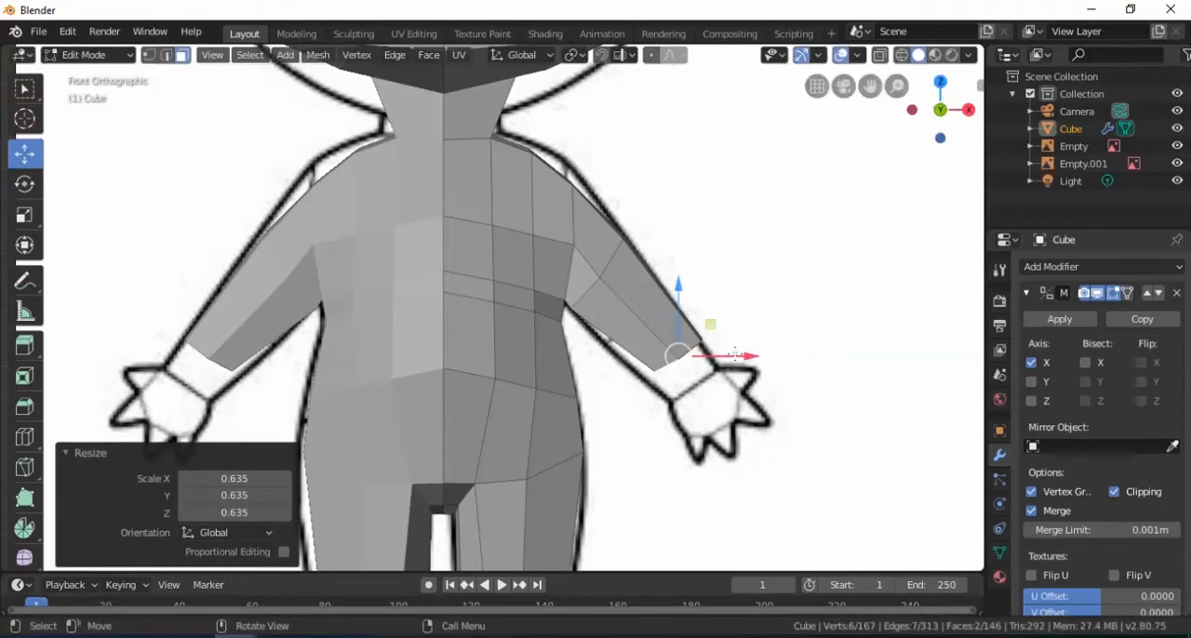
# Fit the arm's end faces to the reference forearm by moving along X, scaling uniformly, and shifting them -0.112 m along Y
pyautogui.press('g')
pyautogui.press('x')
pyautogui.click(722, 355)
pyautogui.press('s')
pyautogui.click(751, 367)
pyautogui.moveTo(735, 365); pyautogui.dragTo(566, 342, button='middle')
pyautogui.moveTo(558, 355); pyautogui.dragTo(514, 356)
pyautogui.moveTo(515, 355); pyautogui.dragTo(226, 96, button='middle')
pyautogui.scroll(1, 533, 266)
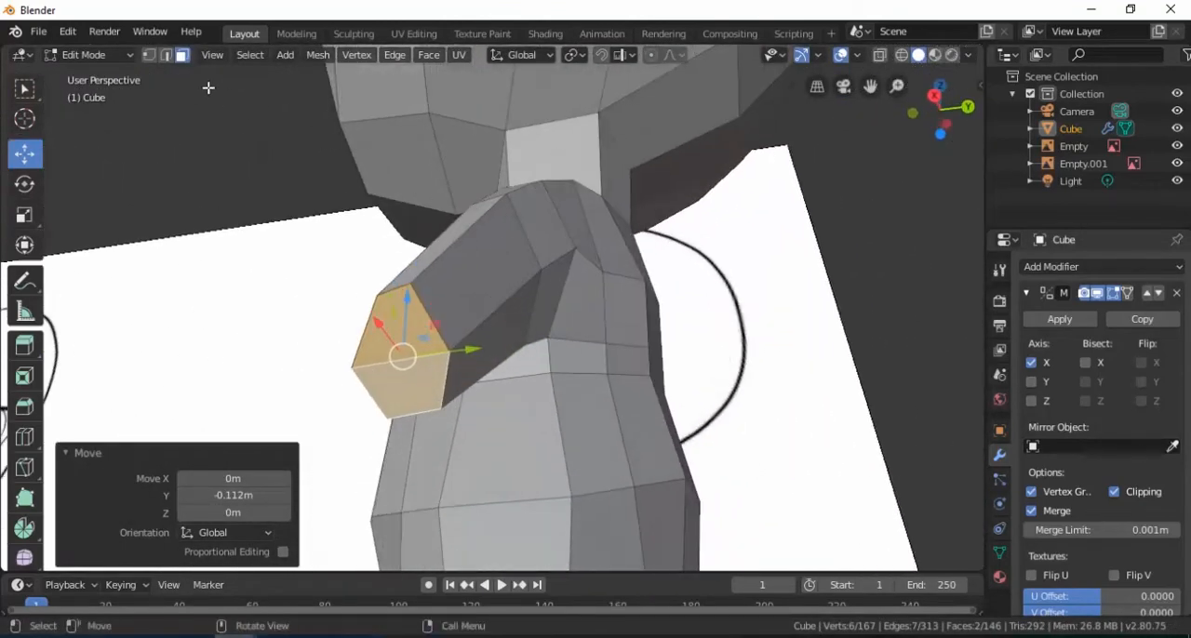
# Switch to vertex selection and adjust the upper-arm vertex below the shoulder, also trying a scale along Y
pyautogui.click(150, 56)
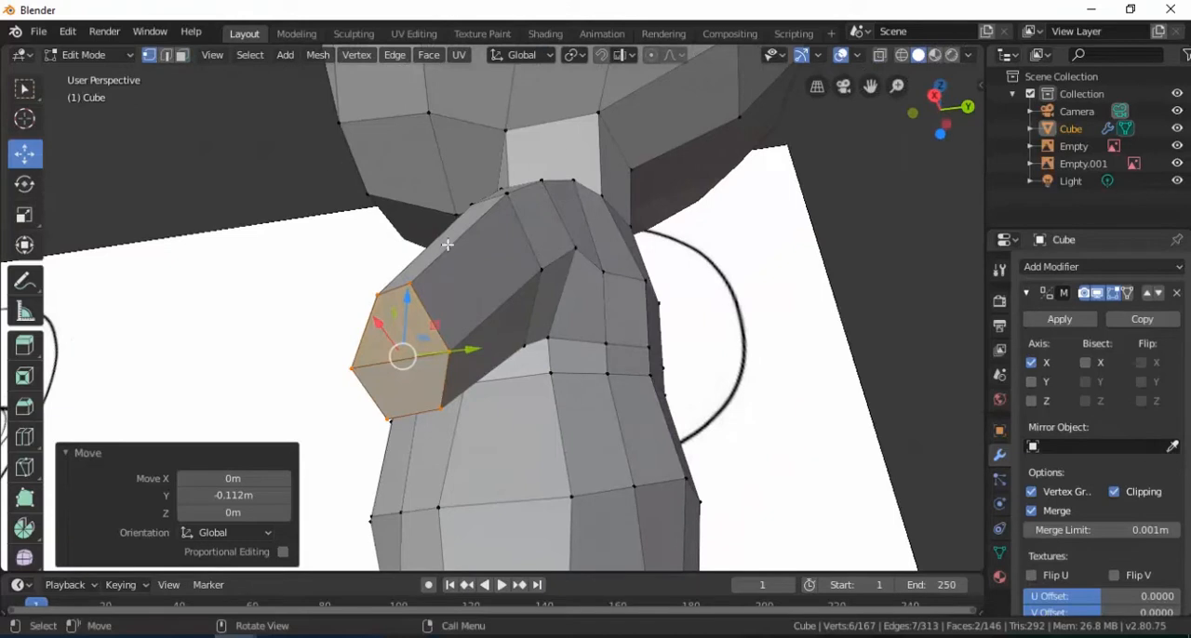
pyautogui.click(543, 278)
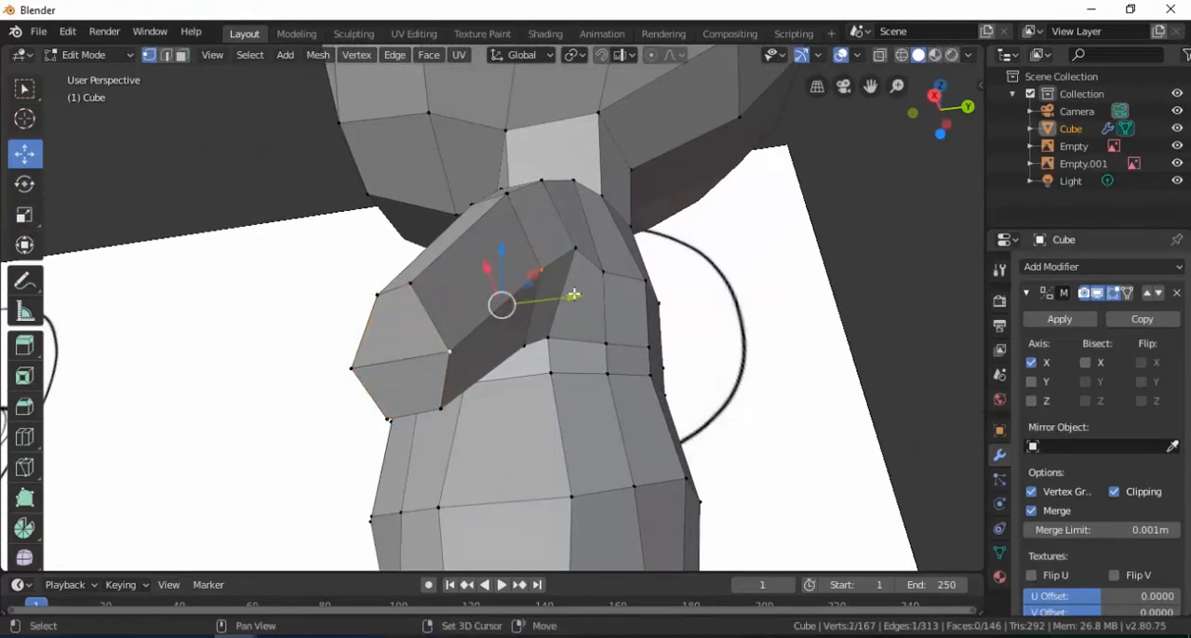
pyautogui.moveTo(611, 285); pyautogui.dragTo(636, 271)
pyautogui.moveTo(574, 336); pyautogui.dragTo(618, 351, button='middle')
pyautogui.click(546, 264)
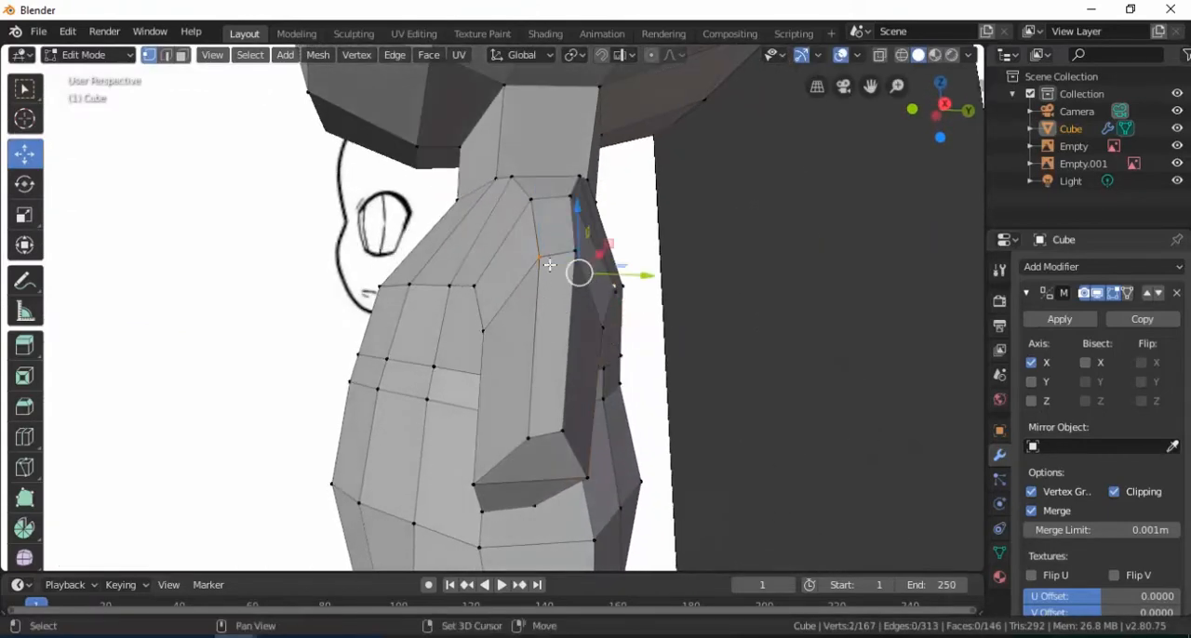
pyautogui.moveTo(549, 265); pyautogui.dragTo(634, 241, button='middle')
pyautogui.scroll(-2, 581, 403)
pyautogui.moveTo(620, 263); pyautogui.dragTo(611, 266)
pyautogui.press('s')
pyautogui.press('y')
pyautogui.press('Escape')
# Move individual vertices at the arm's lower end and upper arm along Y to even out the arm's profile
pyautogui.click(528, 437)
pyautogui.moveTo(588, 438); pyautogui.dragTo(565, 438)
pyautogui.moveTo(566, 438); pyautogui.dragTo(510, 290, button='middle')
pyautogui.click(489, 273)
pyautogui.moveTo(553, 281); pyautogui.dragTo(531, 277)
pyautogui.moveTo(531, 277); pyautogui.dragTo(606, 330, button='middle')
pyautogui.click(576, 317)
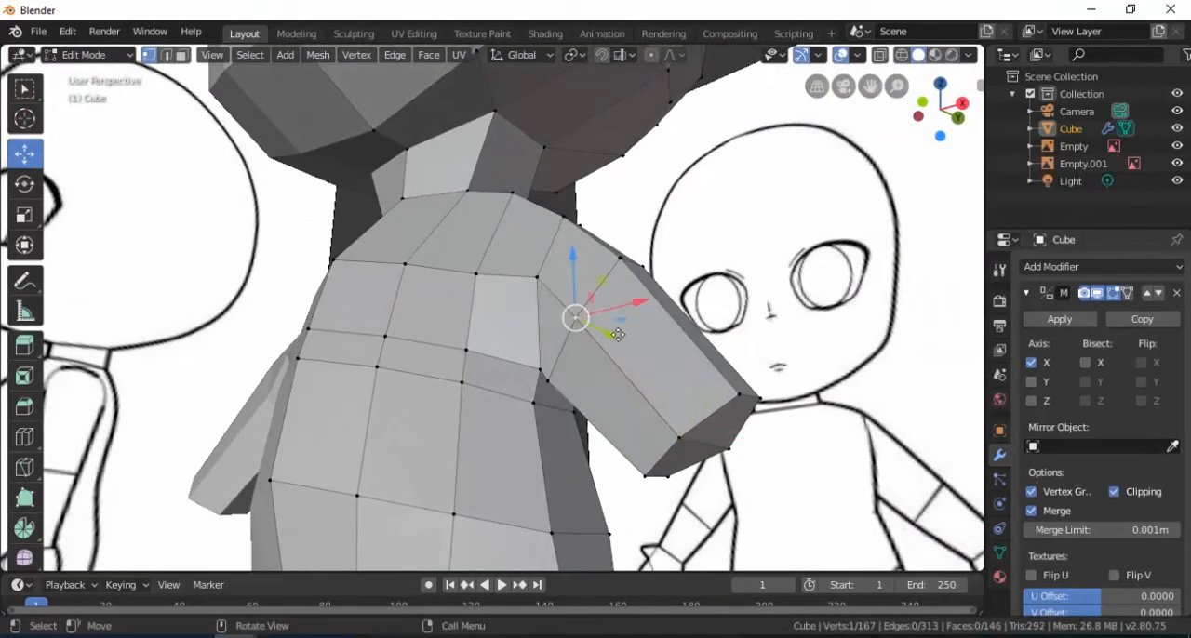
pyautogui.moveTo(618, 334); pyautogui.dragTo(593, 325)
pyautogui.moveTo(592, 325); pyautogui.dragTo(577, 403, button='middle')
# Move the torso vertex where the arm meets the armpit along the Y axis
pyautogui.click(525, 329)
pyautogui.press('g')
pyautogui.press('y')
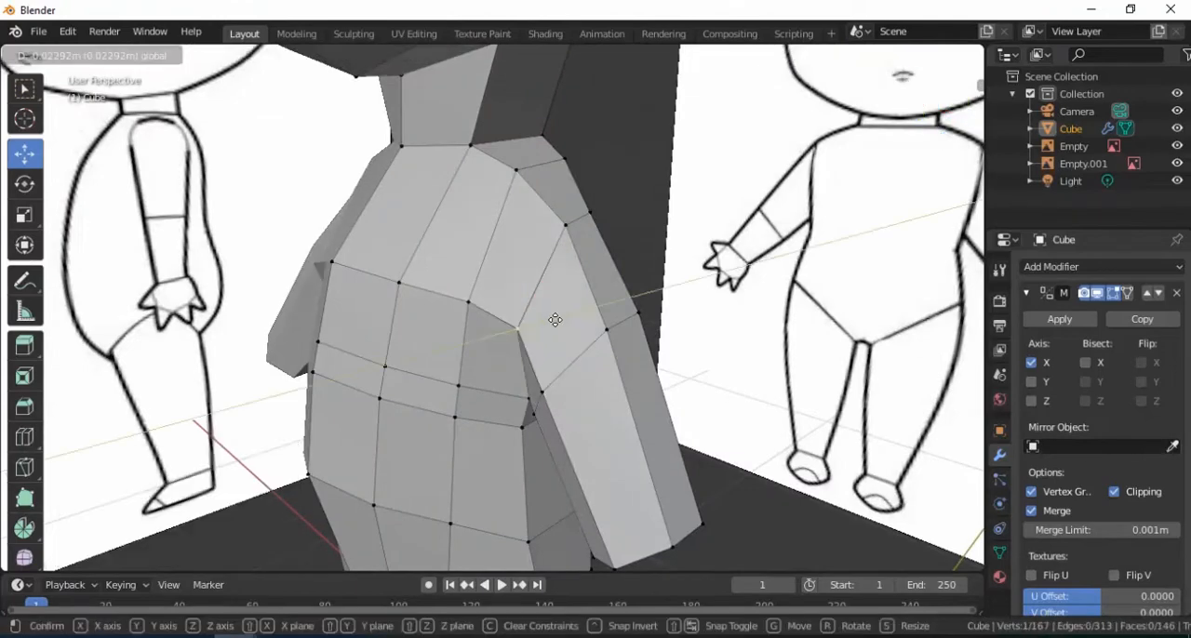
pyautogui.click(553, 319)
pyautogui.moveTo(553, 319); pyautogui.dragTo(583, 245, button='middle')
# Scale the two vertices on top of the shoulder by 1.668 along Y
pyautogui.click(556, 239)
pyautogui.press('s')
pyautogui.press('y')
pyautogui.click(674, 265)
pyautogui.moveTo(600, 287)
pyautogui.mouseDown(button='middle')
pyautogui.moveTo(600, 270)
pyautogui.moveTo(621, 313)
pyautogui.moveTo(651, 300)
pyautogui.moveTo(586, 262)
pyautogui.mouseUp(button='middle')
# Select the arm's two end faces and move them along X and Z onto the reference wrist
pyautogui.press('KP_1')
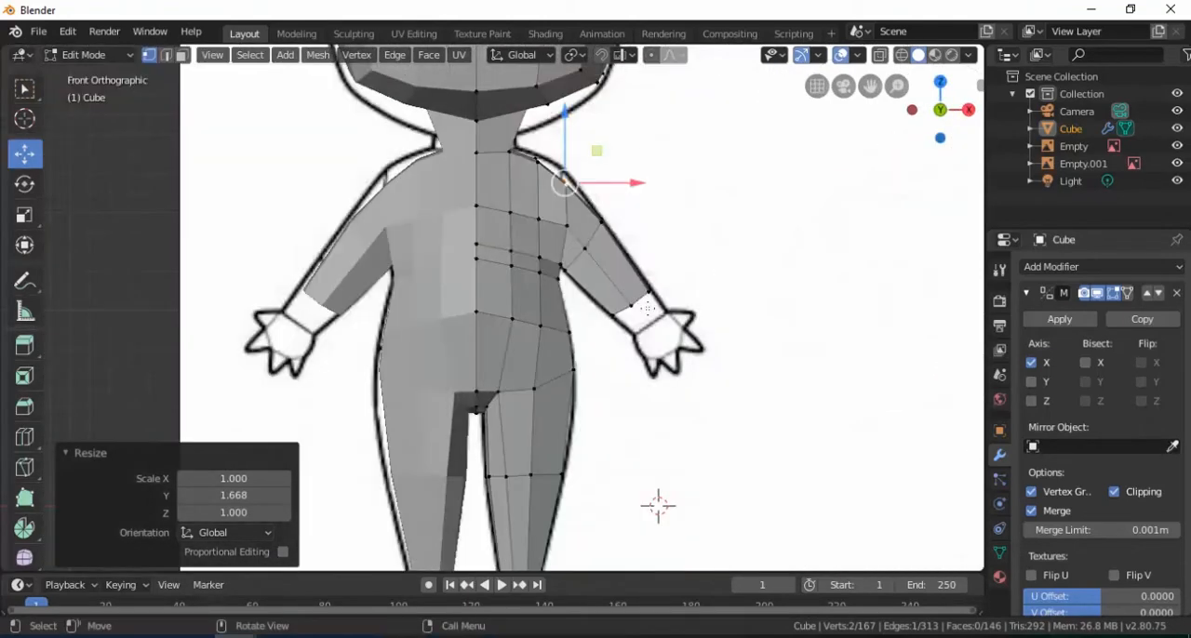
pyautogui.scroll(3, 667, 322)
pyautogui.keyDown('shift'); pyautogui.moveTo(728, 316); pyautogui.dragTo(675, 331, button='middle'); pyautogui.keyUp('shift')
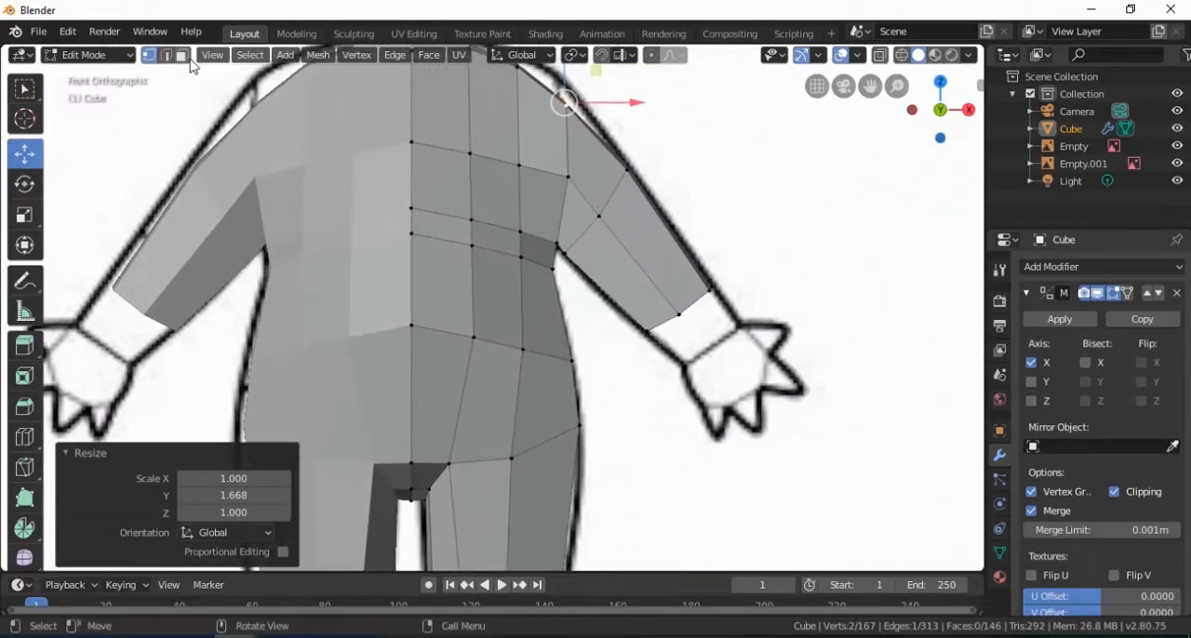
pyautogui.moveTo(670, 341); pyautogui.dragTo(670, 294, button='middle')
pyautogui.click(648, 239)
pyautogui.keyDown('shift'); pyautogui.click(627, 263); pyautogui.keyUp('shift')
pyautogui.press('KP_1')
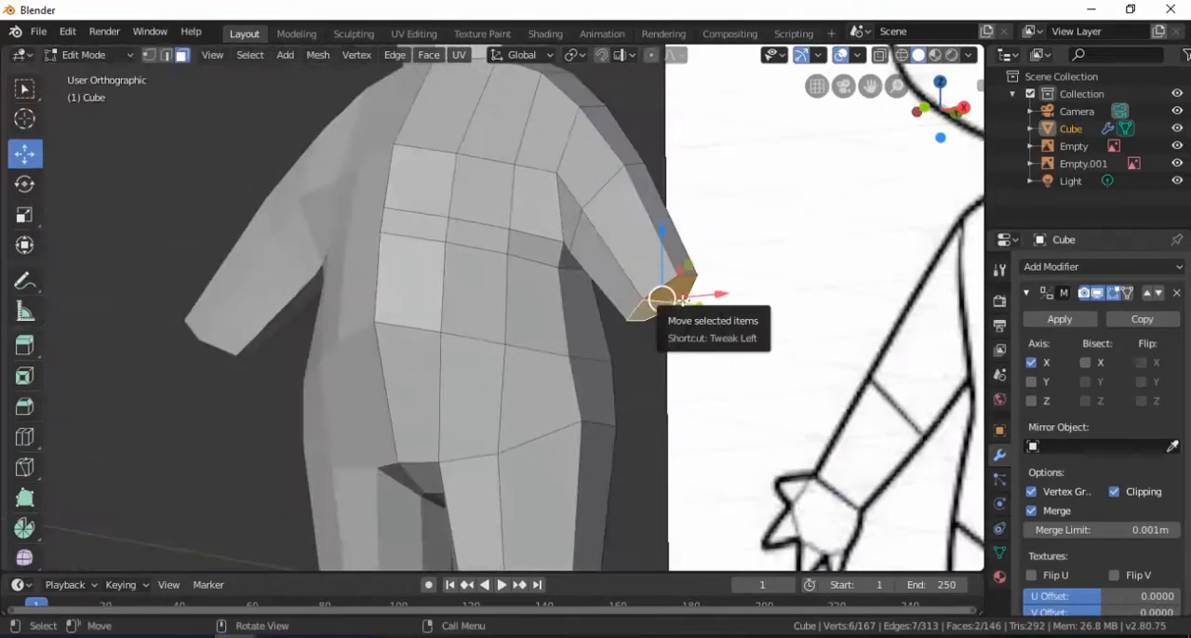
pyautogui.moveTo(700, 309); pyautogui.dragTo(708, 310)
pyautogui.moveTo(690, 267); pyautogui.dragTo(690, 294)
pyautogui.moveTo(732, 336); pyautogui.dragTo(749, 337)
# Scale the wrist's end faces uniformly to 0.916
pyautogui.press('s')
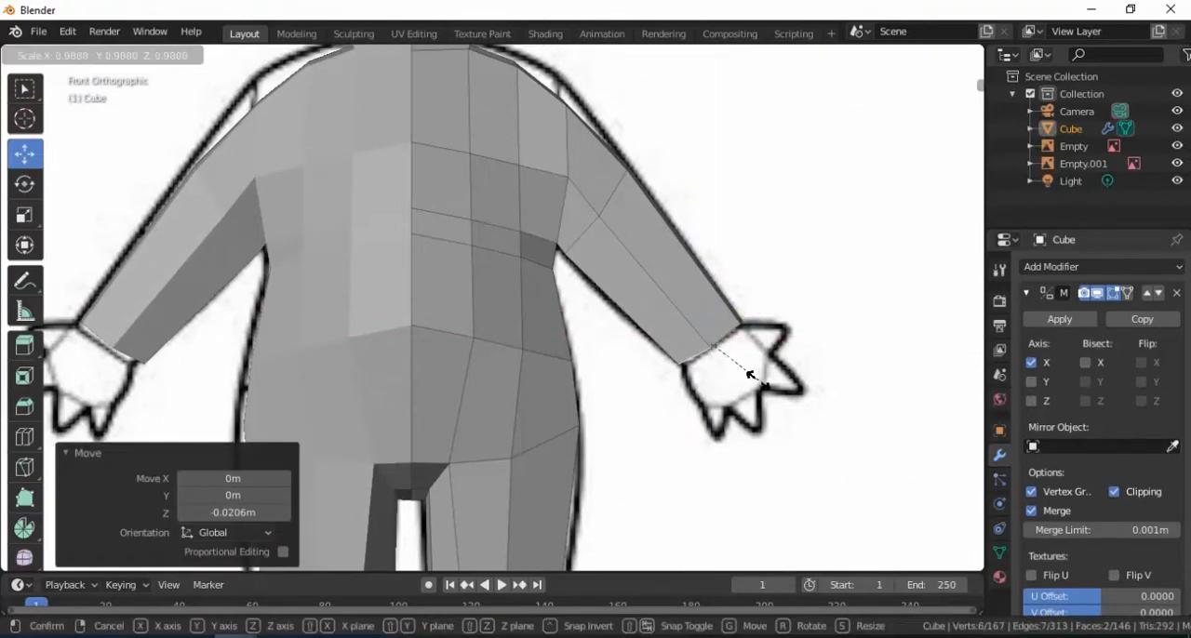
pyautogui.click(747, 373)
pyautogui.moveTo(742, 360); pyautogui.dragTo(556, 303, button='middle')
# Extrude the wrist's end faces over the reference hand and adjust them along X and Z in the front view
pyautogui.press('KP_1')
pyautogui.scroll(2, 702, 346)
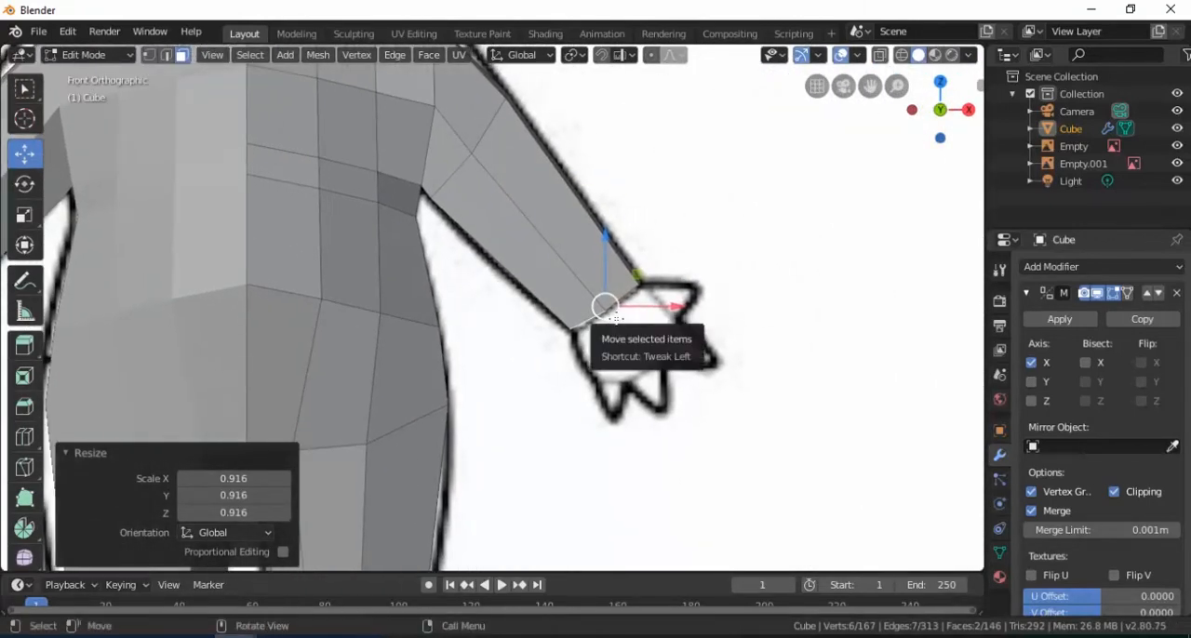
pyautogui.press('e')
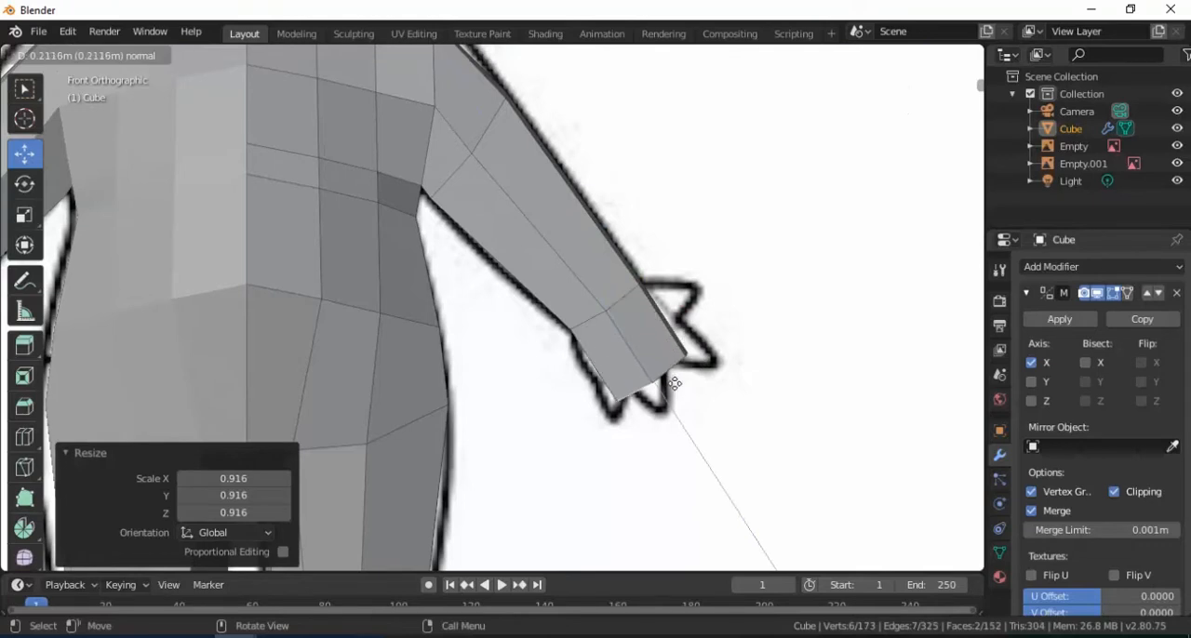
pyautogui.click(676, 386)
pyautogui.moveTo(724, 382); pyautogui.dragTo(727, 385)
pyautogui.moveTo(664, 313); pyautogui.dragTo(665, 338)
pyautogui.moveTo(726, 376); pyautogui.dragTo(722, 382)
# Shift the hand's end faces -0.0388 m along Y and flatten them by scaling 0.403 along Y
pyautogui.moveTo(644, 337); pyautogui.dragTo(588, 372, button='middle')
pyautogui.moveTo(588, 372); pyautogui.dragTo(588, 379)
pyautogui.press('s')
pyautogui.press('y')
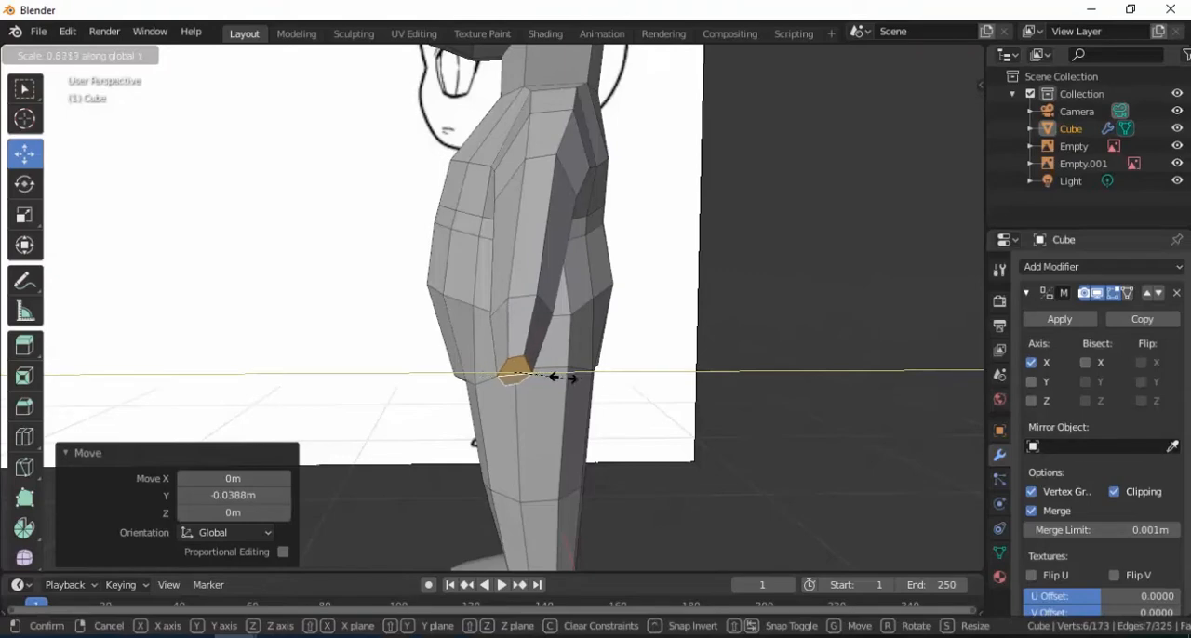
pyautogui.click(552, 378)
# Move the hand's end faces down along Z and 0.0174 m along X in the front view
pyautogui.moveTo(553, 376); pyautogui.dragTo(663, 335, button='middle')
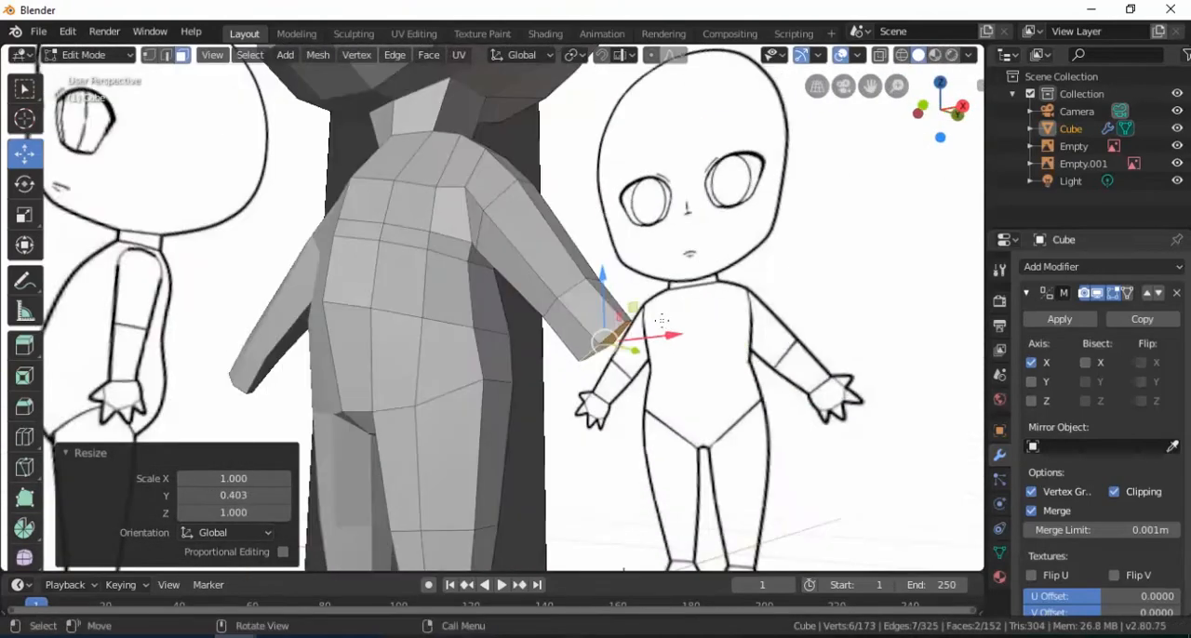
pyautogui.scroll(3, 662, 334)
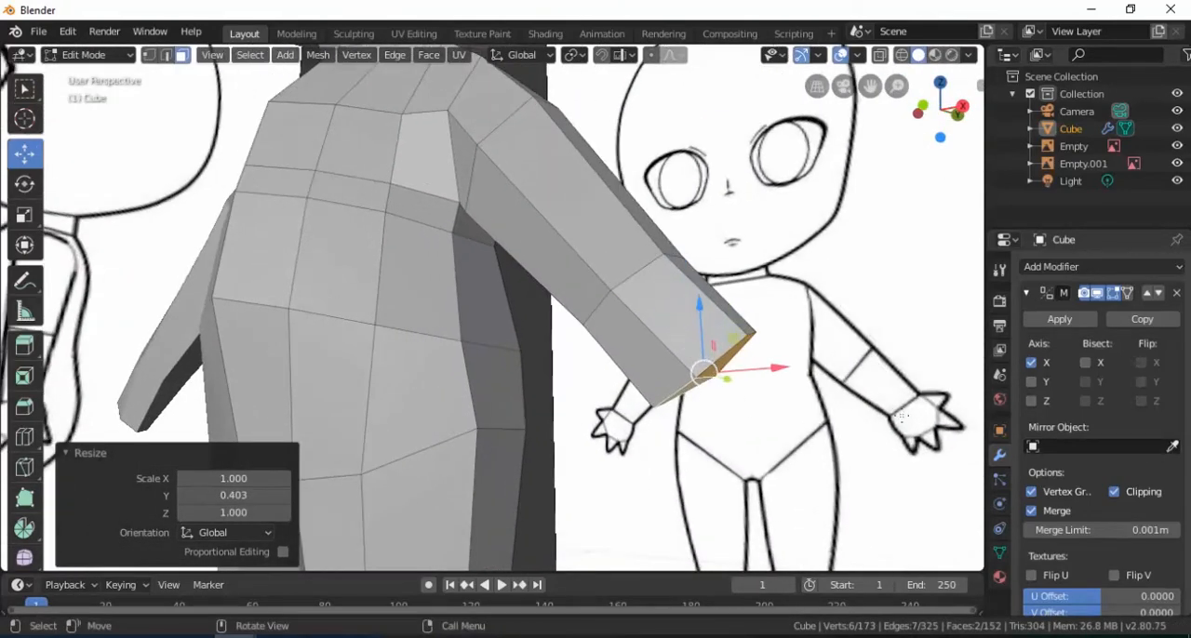
pyautogui.moveTo(728, 378); pyautogui.dragTo(635, 350, button='middle')
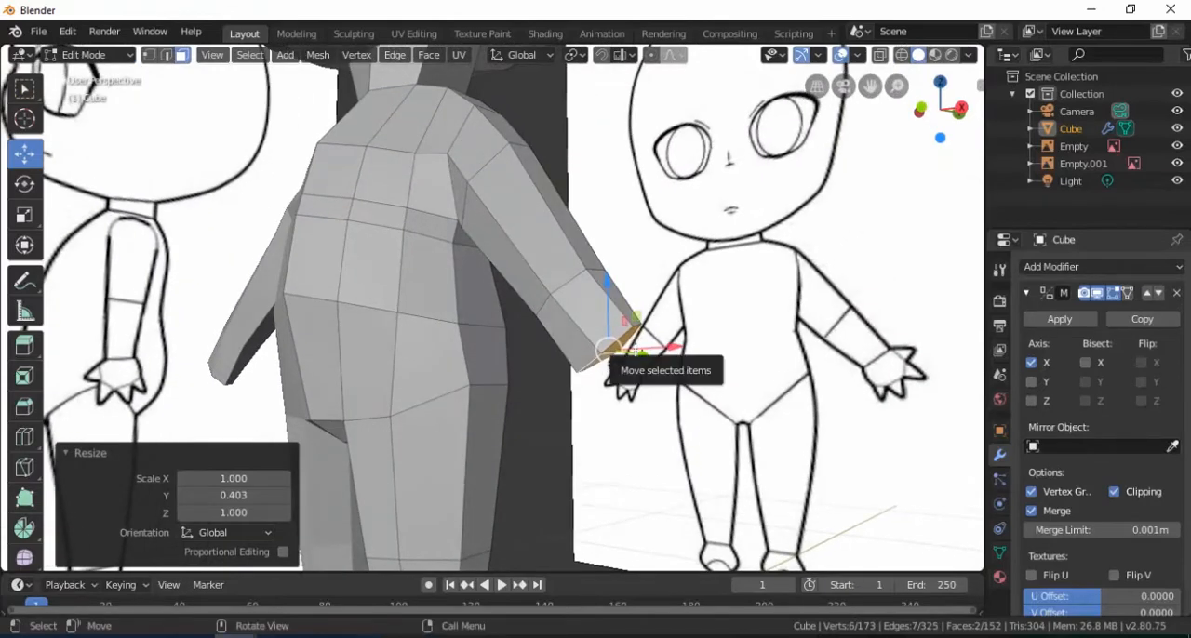
pyautogui.press('KP_1')
pyautogui.scroll(5, 610, 349)
pyautogui.scroll(-4, 609, 349)
pyautogui.moveTo(609, 350); pyautogui.dragTo(596, 330, button='middle')
pyautogui.scroll(2, 622, 321)
pyautogui.moveTo(653, 389); pyautogui.dragTo(653, 405)
pyautogui.moveTo(707, 447); pyautogui.dragTo(717, 450)
# Add one loop cut around the hand, sliding it toward the wrist with a factor of 0.192
pyautogui.moveTo(718, 447); pyautogui.dragTo(698, 383, button='middle')
pyautogui.hotkey('ctrl', 'r')
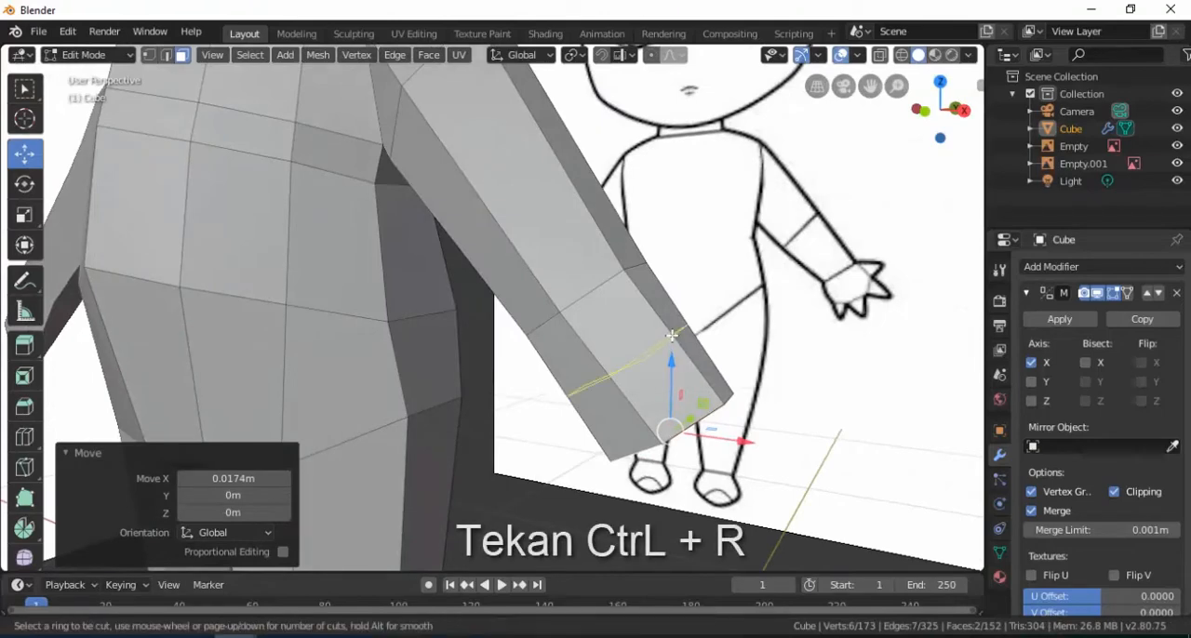
pyautogui.click(671, 338)
pyautogui.click(657, 317)
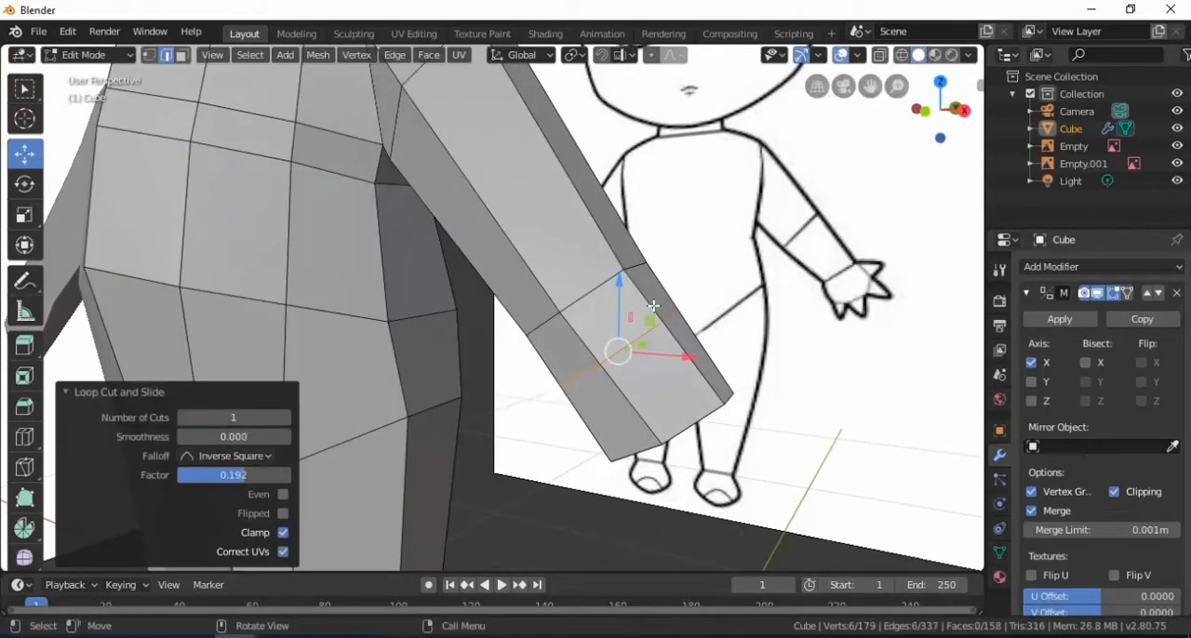
# Extrude the hand's outer side face between the wrist and the new loop to start the thumb
pyautogui.press('KP_1')
pyautogui.click(182, 55)
pyautogui.click(684, 289)
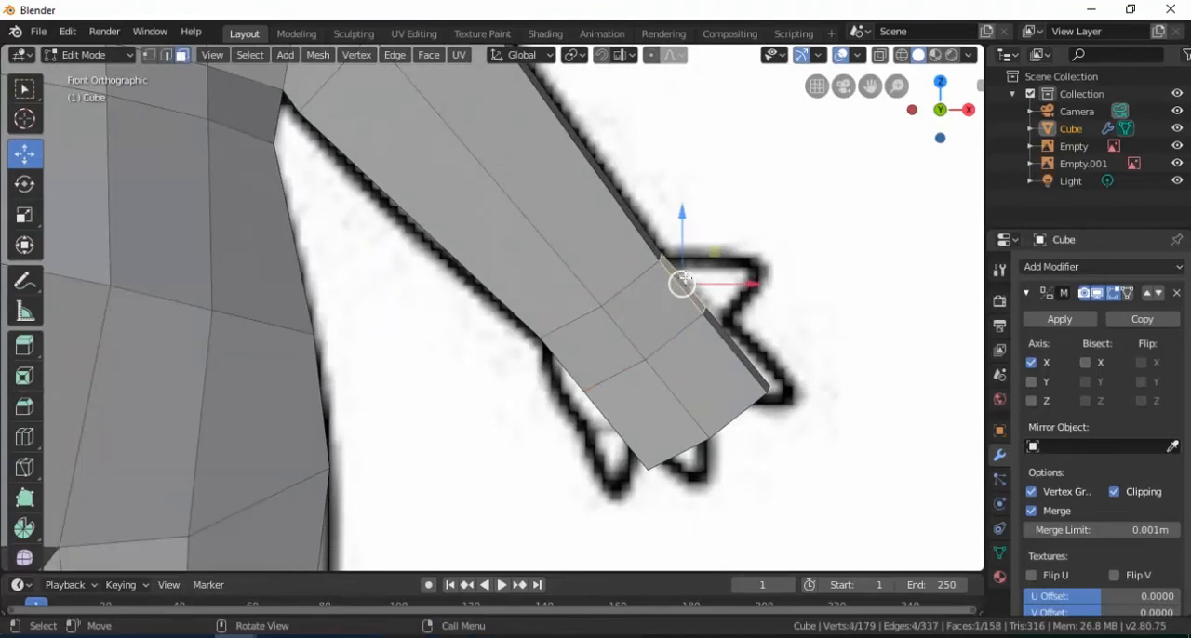
pyautogui.press('e')
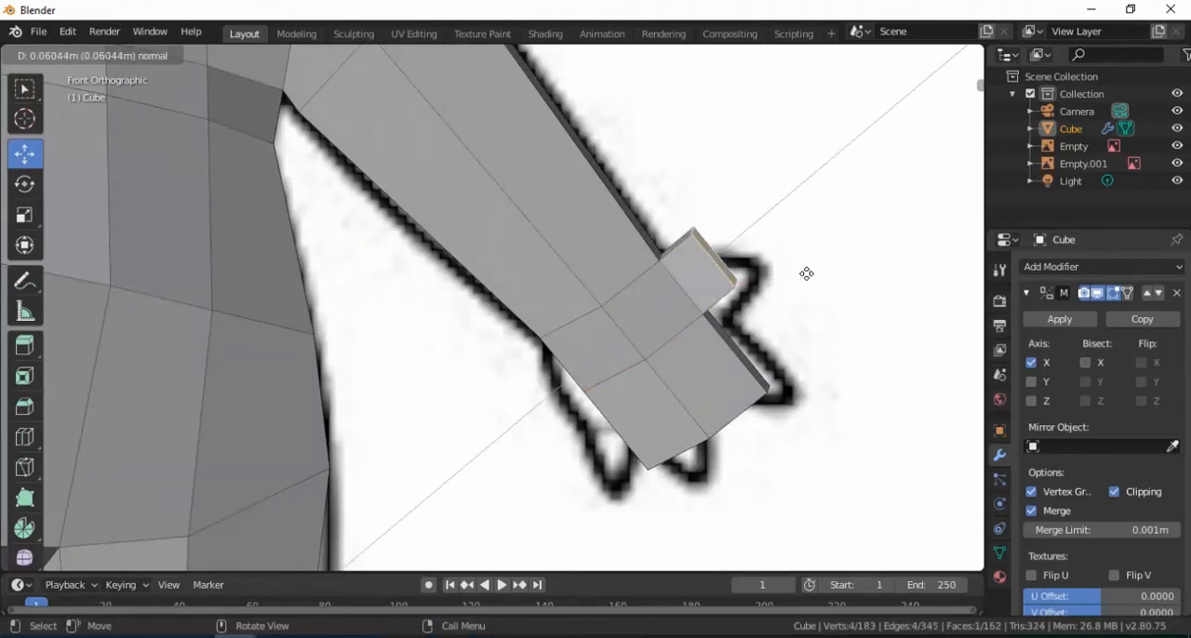
pyautogui.click(818, 270)
# Move the thumb's end face along X and Z toward the tip of the reference thumb
pyautogui.moveTo(818, 241); pyautogui.dragTo(857, 261)
pyautogui.moveTo(780, 196); pyautogui.dragTo(779, 229)
pyautogui.moveTo(847, 278); pyautogui.dragTo(833, 280)
pyautogui.moveTo(765, 225); pyautogui.dragTo(765, 229)
pyautogui.scroll(-1, 770, 311)
# Rotate the thumb's end face 40.8° about Y and scale it down uniformly to taper the thumb
pyautogui.press('r')
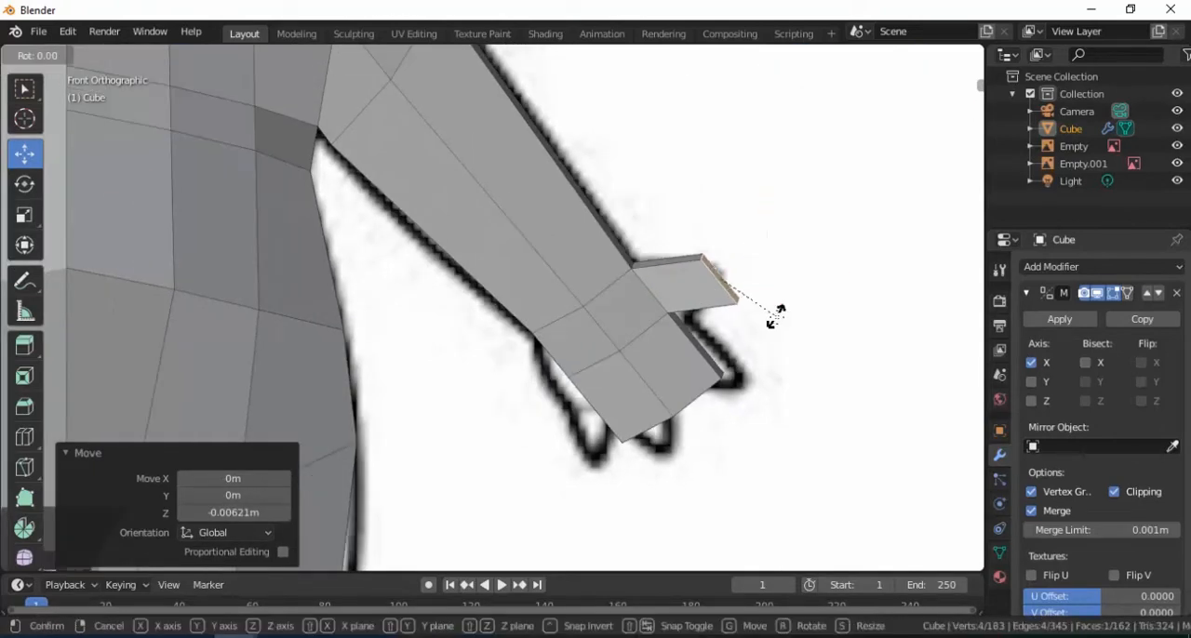
pyautogui.click(747, 327)
pyautogui.press('s')
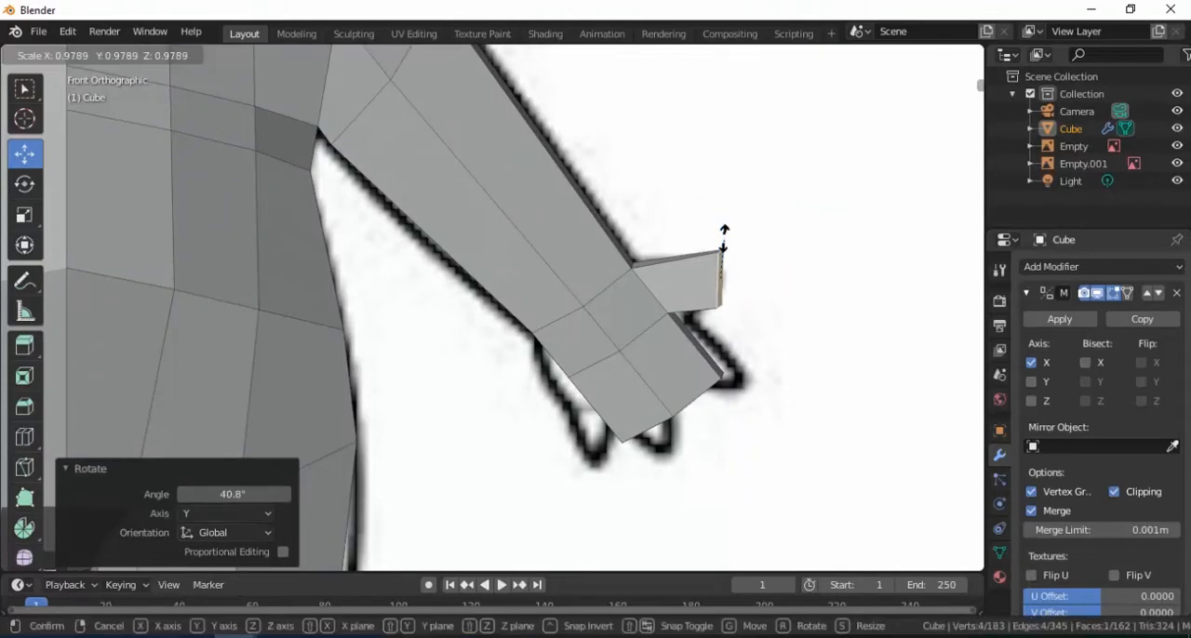
pyautogui.click(722, 245)
# Move the thumb's end face 0.00596 m along X
pyautogui.moveTo(784, 283); pyautogui.dragTo(788, 285)
pyautogui.scroll(-2, 744, 273)
pyautogui.keyDown('shift'); pyautogui.moveTo(732, 269); pyautogui.dragTo(752, 251, button='middle'); pyautogui.keyUp('shift')
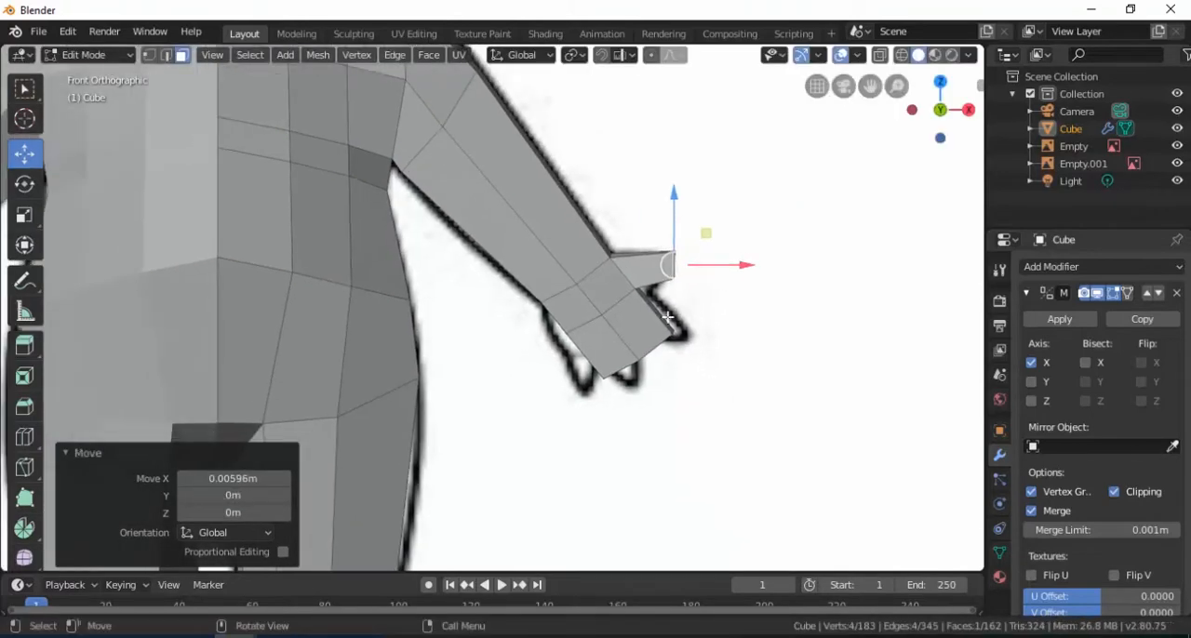
# Knife-cut a lengthwise edge through the thumb-side half of the hand's front, from the wrist to the hand's end
pyautogui.moveTo(722, 356); pyautogui.dragTo(575, 291, button='middle')
pyautogui.scroll(4, 564, 295)
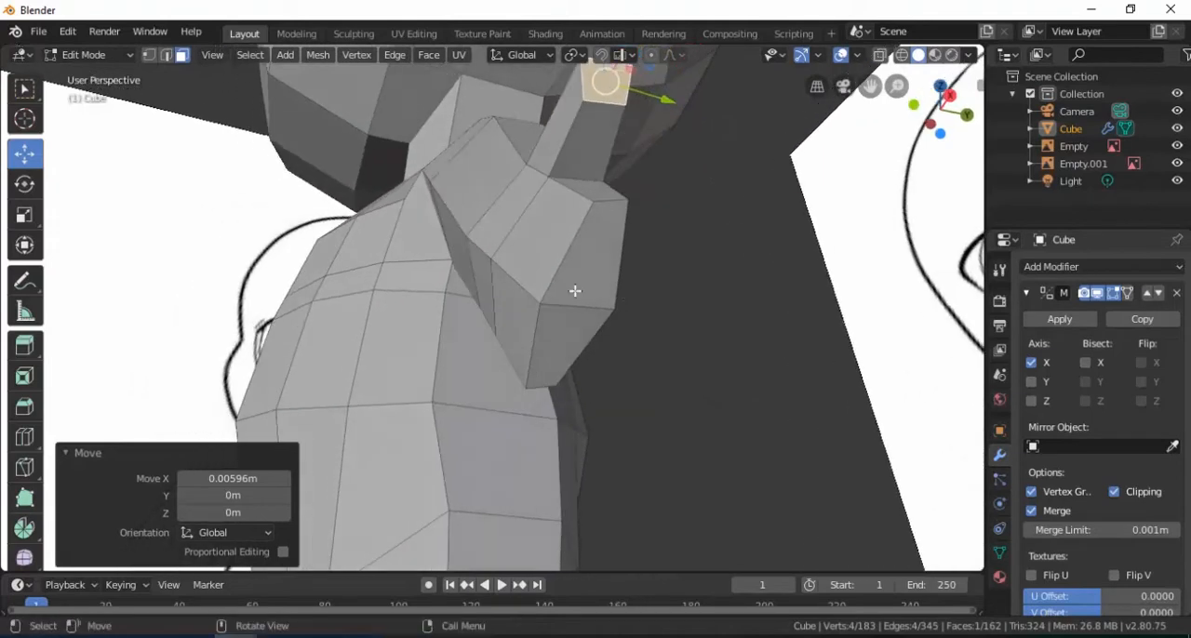
pyautogui.click(25, 468)
pyautogui.moveTo(561, 260); pyautogui.dragTo(582, 267, button='middle')
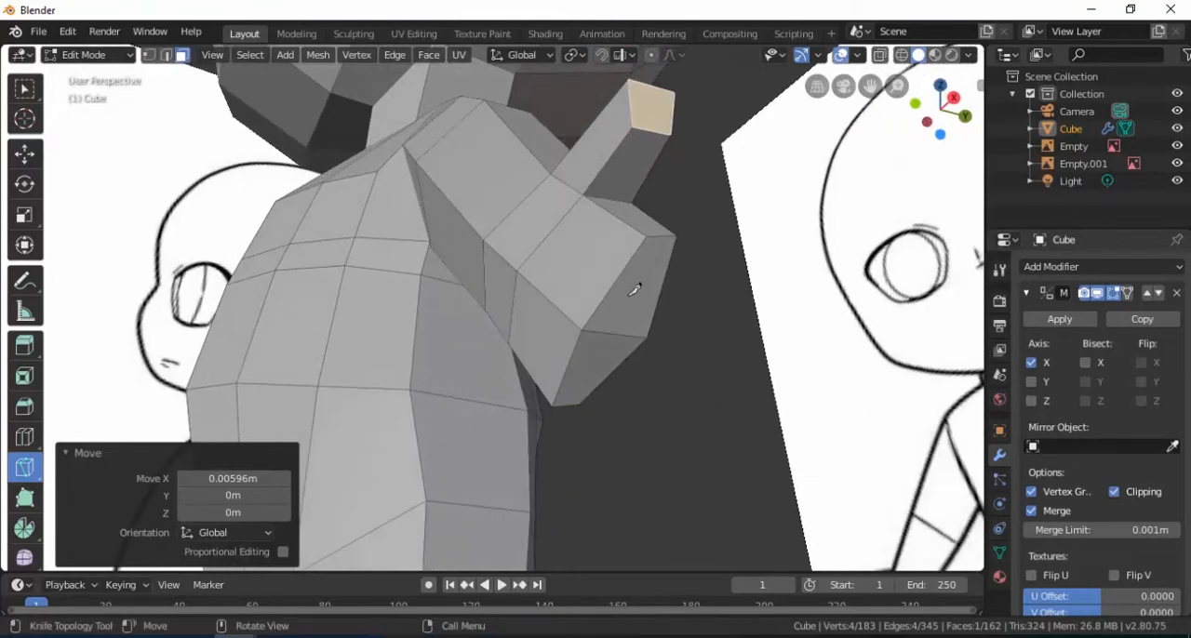
pyautogui.click(514, 211)
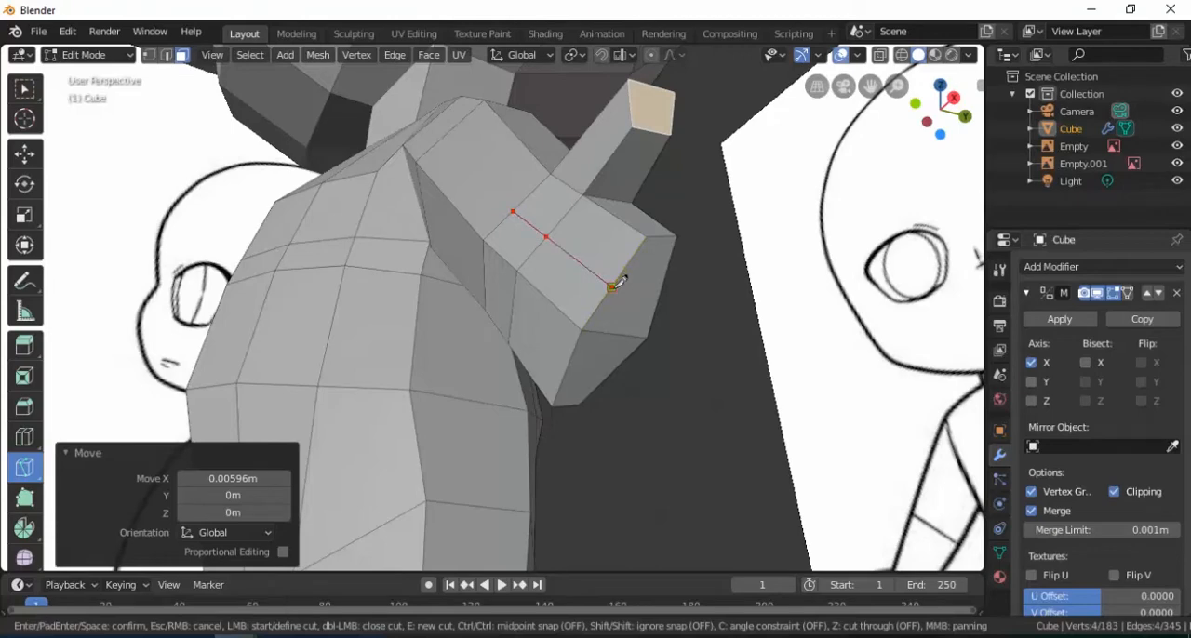
pyautogui.press('Return')
# Continue the knife cut across the thumb-side face at the hand's end, from front edge to back edge
pyautogui.moveTo(681, 299); pyautogui.dragTo(559, 295, button='middle')
pyautogui.scroll(2, 473, 268)
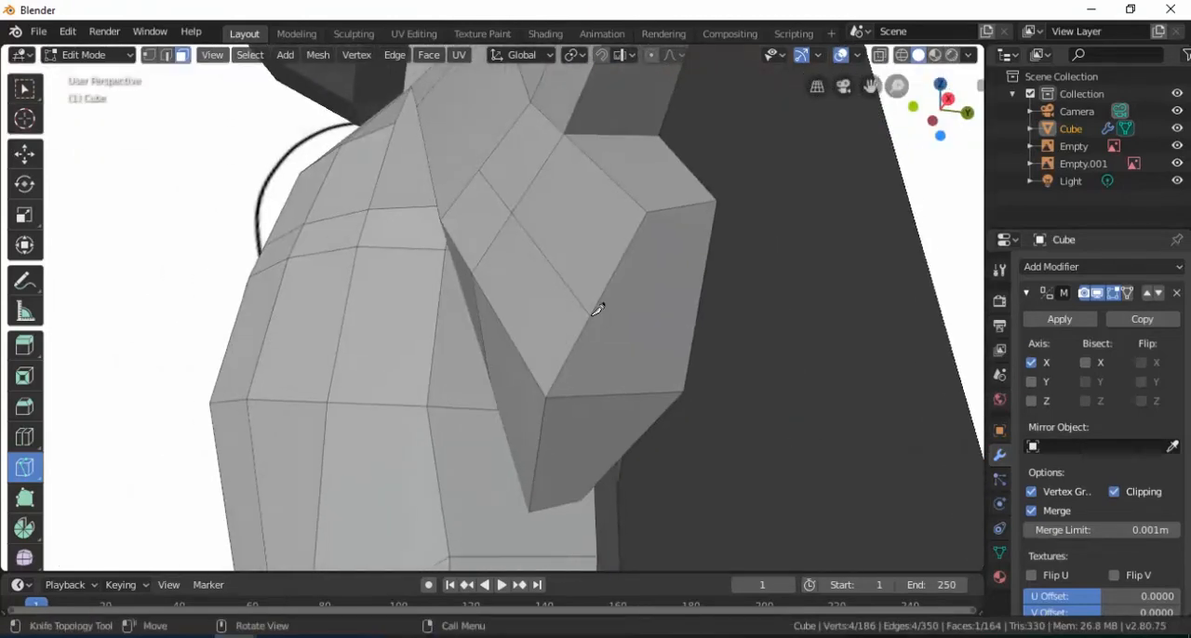
pyautogui.click(591, 315)
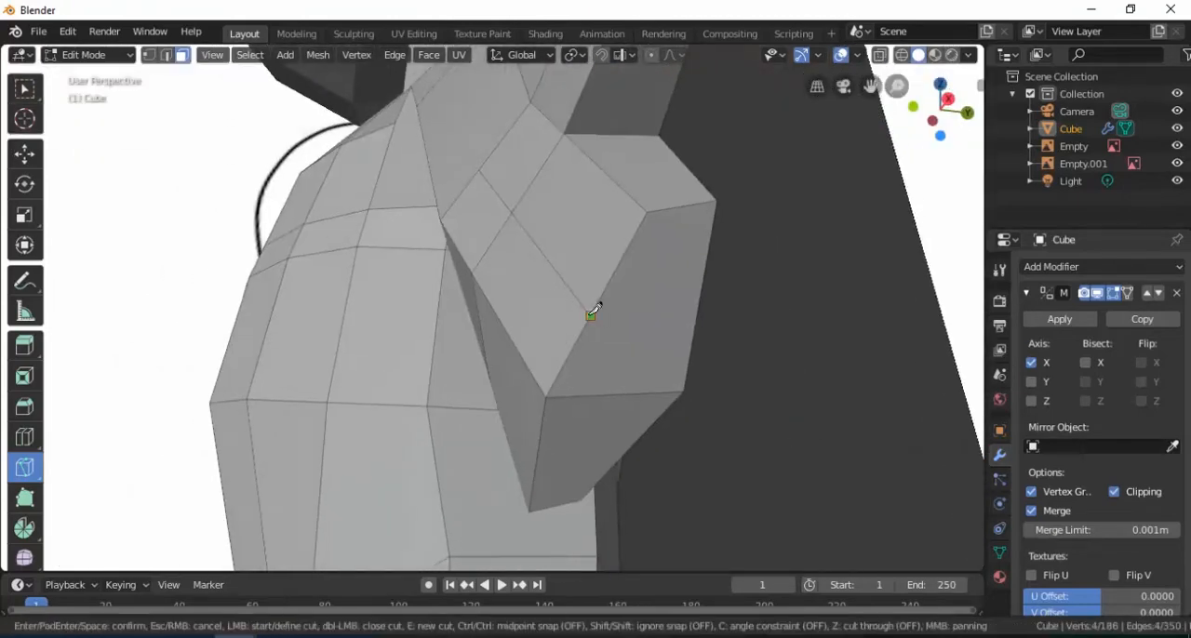
pyautogui.click(701, 307)
pyautogui.press('Return')
# Knife-cut a lengthwise edge through the thumb-side half of the hand's back, from the hand's end to the wrist
pyautogui.moveTo(704, 306); pyautogui.dragTo(499, 169, button='middle')
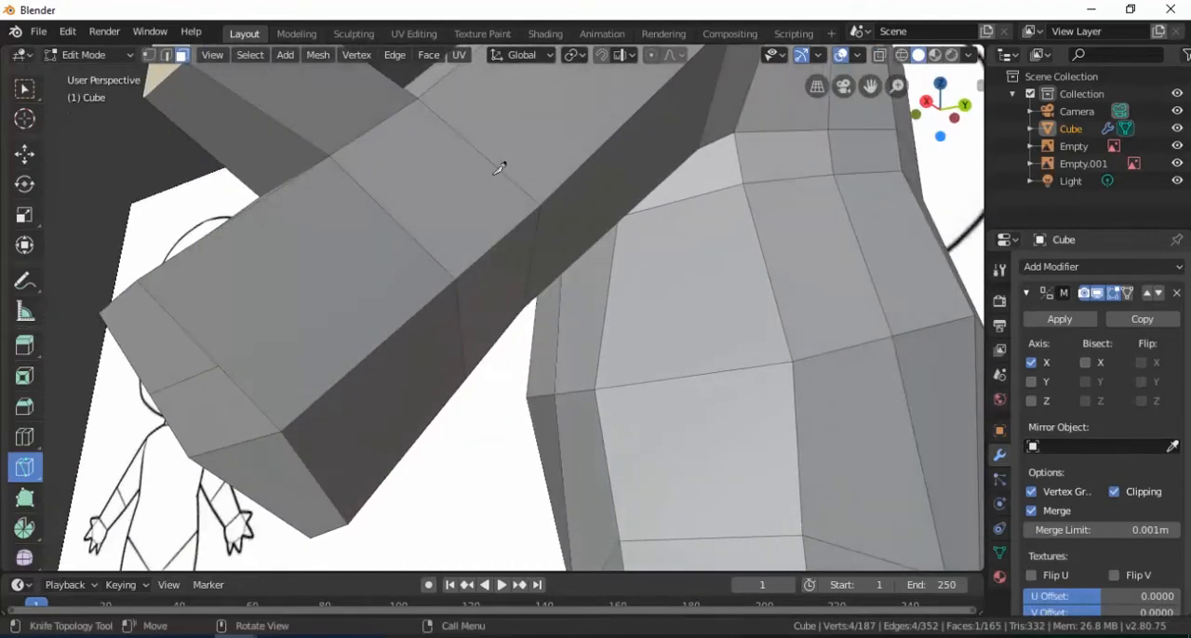
pyautogui.click(220, 364)
pyautogui.click(399, 221)
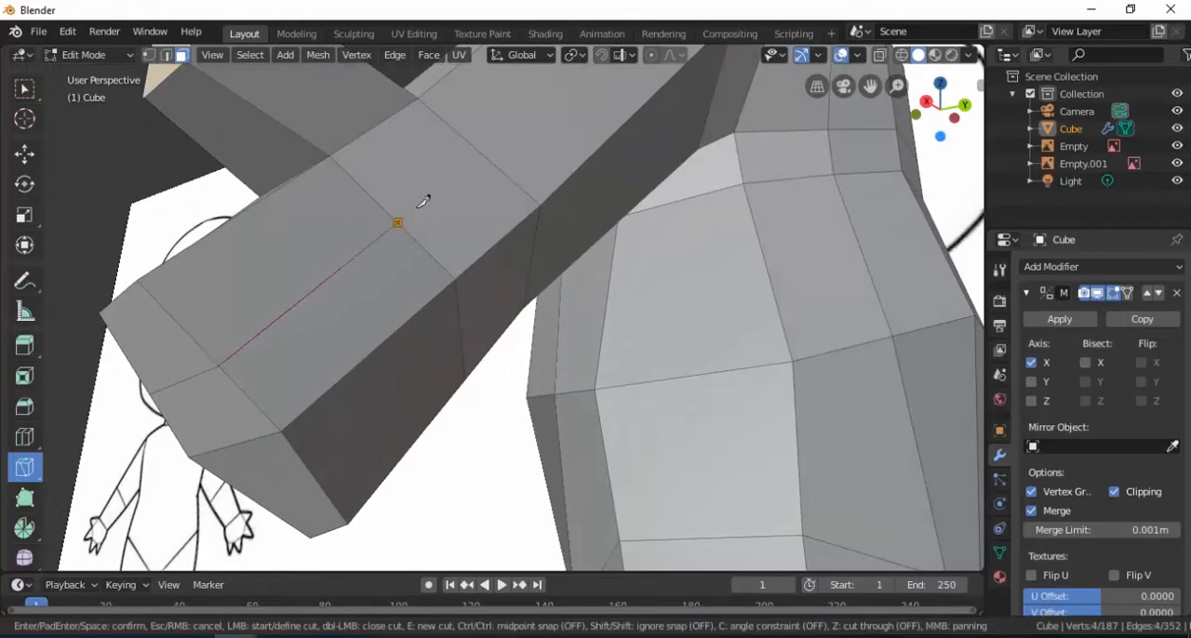
pyautogui.click(490, 142)
pyautogui.press('Return')
# Knife-cut a lengthwise edge through the lower half of the hand's front, from the wrist to the hand's end
pyautogui.moveTo(365, 235)
pyautogui.mouseDown(button='middle')
pyautogui.moveTo(521, 298)
pyautogui.moveTo(553, 298)
pyautogui.moveTo(595, 325)
pyautogui.moveTo(551, 287)
pyautogui.mouseUp(button='middle')
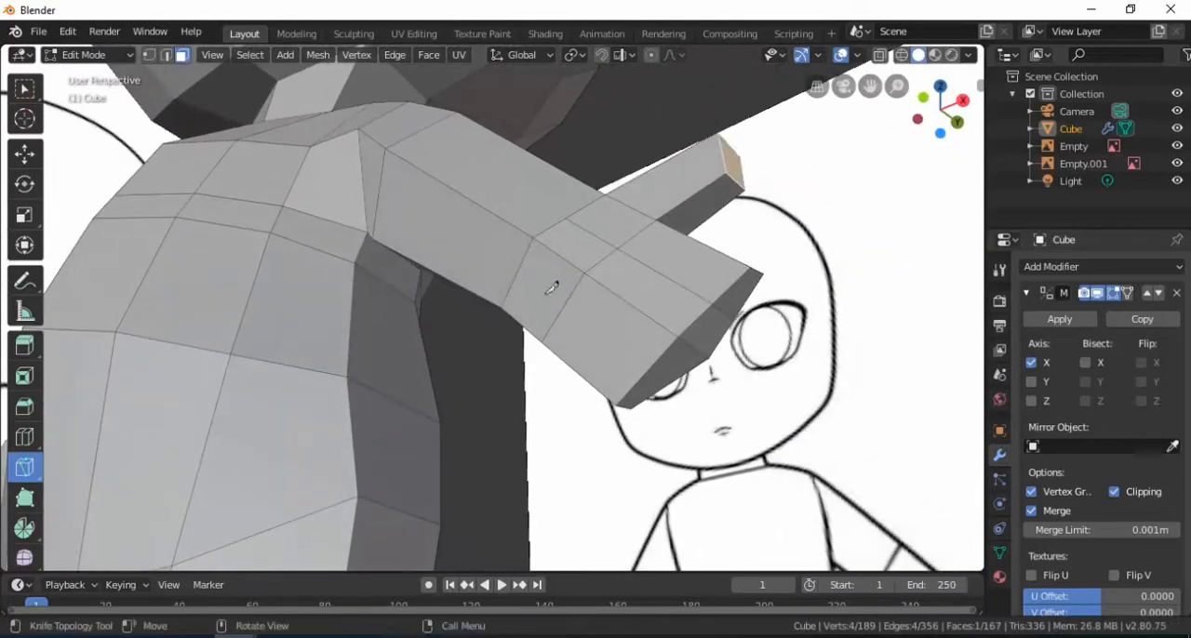
pyautogui.click(516, 277)
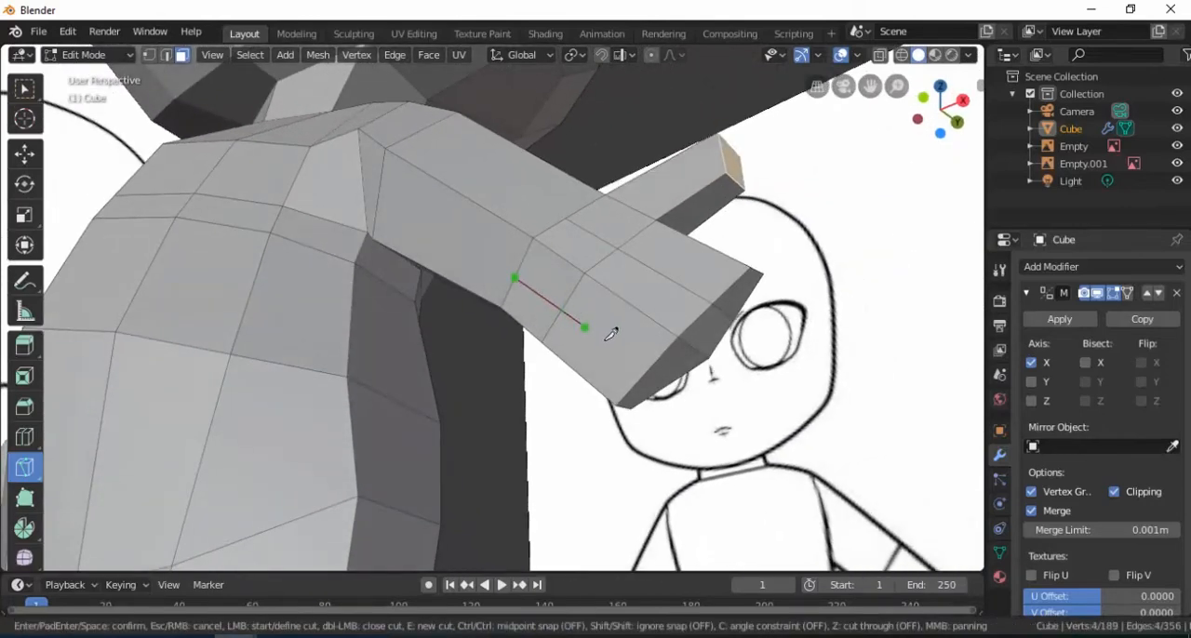
pyautogui.click(646, 369)
pyautogui.press('Return')
# Continue the knife cut across the lower face at the hand's end to its opposite edge
pyautogui.moveTo(649, 366)
pyautogui.mouseDown(button='middle')
pyautogui.moveTo(616, 374)
pyautogui.moveTo(585, 347)
pyautogui.moveTo(576, 306)
pyautogui.moveTo(550, 328)
pyautogui.mouseUp(button='middle')
pyautogui.click(527, 344)
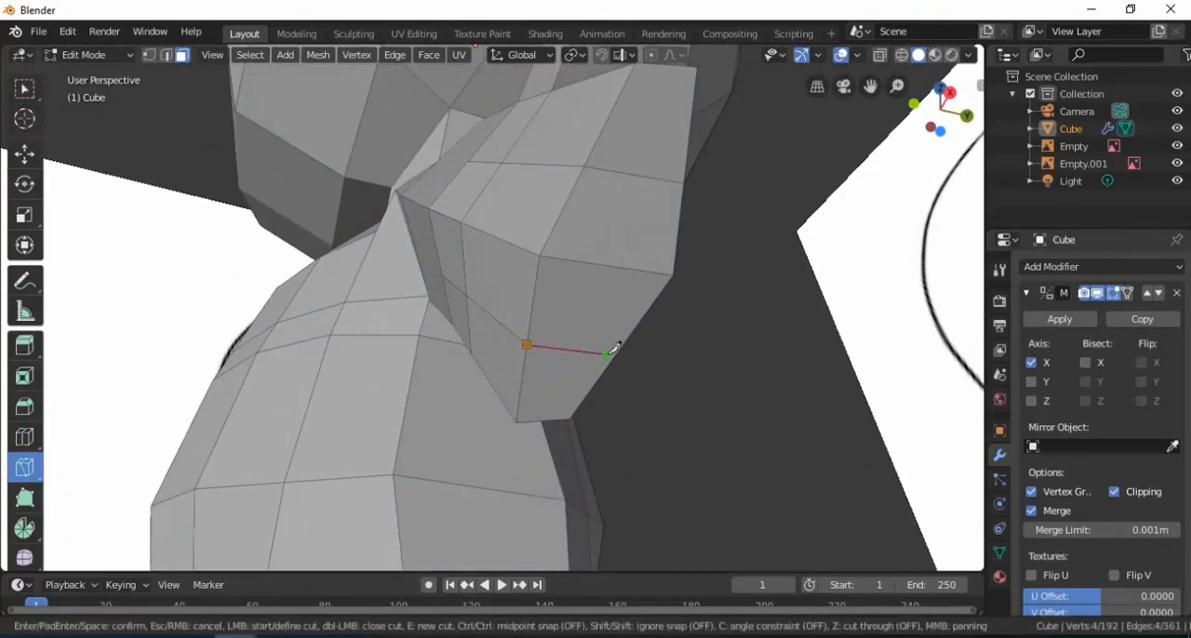
pyautogui.click(614, 357)
pyautogui.press('Return')
# Knife-cut a lengthwise edge through the lower half of the hand's back, from the hand's end to the wrist
pyautogui.moveTo(620, 348); pyautogui.dragTo(258, 418, button='middle')
pyautogui.click(239, 441)
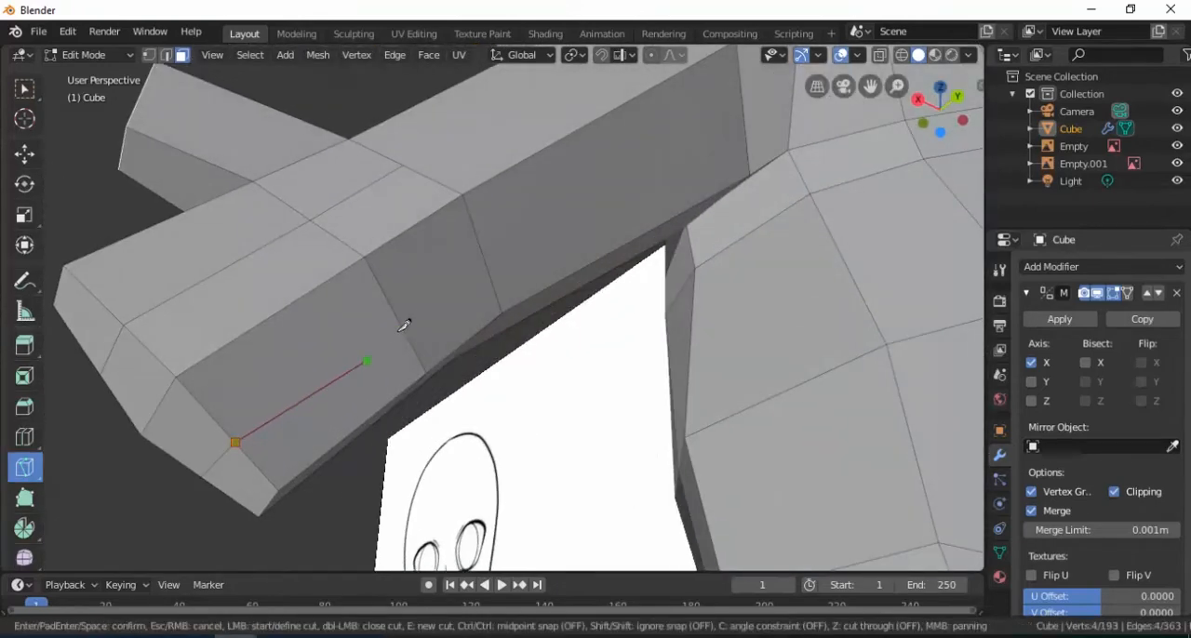
pyautogui.click(496, 262)
pyautogui.press('Return')
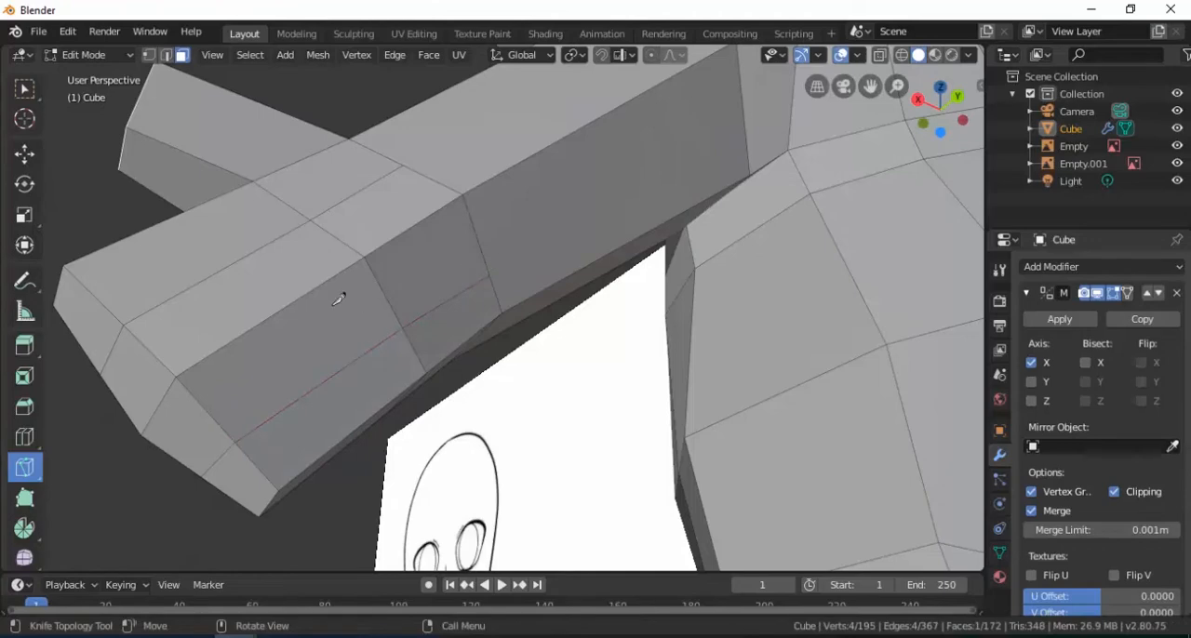
# Select the four end faces of the hand and shift them -0.0237 m along X, with a small height adjustment
pyautogui.click(25, 154)
pyautogui.moveTo(267, 337)
pyautogui.mouseDown(button='middle')
pyautogui.moveTo(585, 343)
pyautogui.moveTo(623, 372)
pyautogui.moveTo(685, 378)
pyautogui.moveTo(669, 353)
pyautogui.moveTo(584, 362)
pyautogui.moveTo(616, 373)
pyautogui.mouseUp(button='middle')
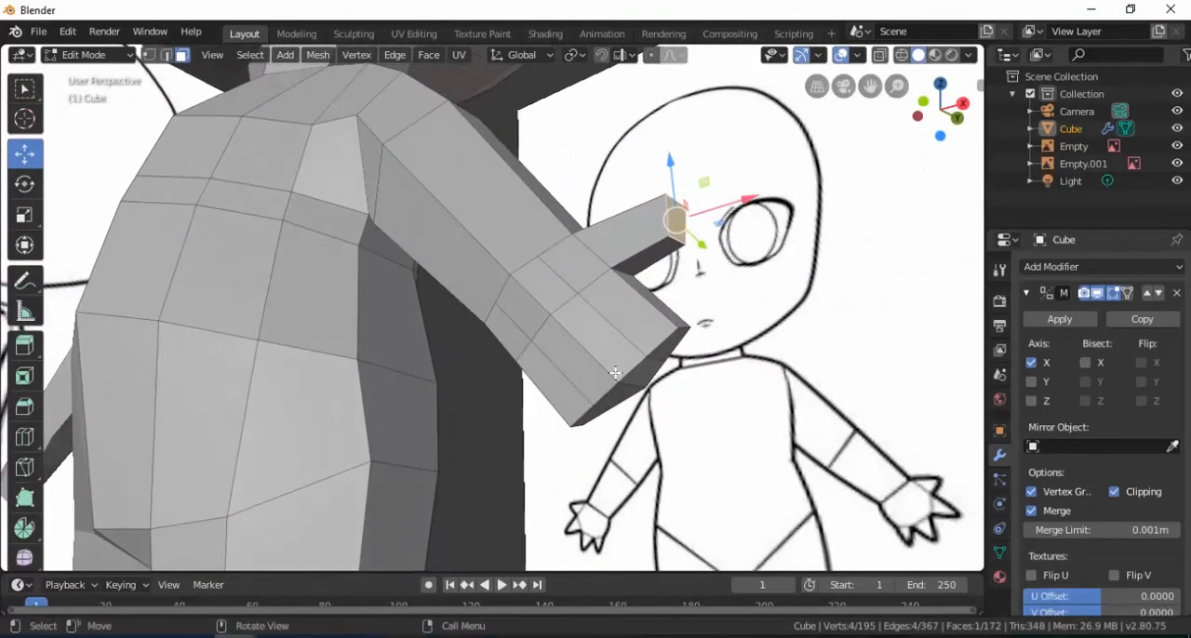
pyautogui.press('KP_1')
pyautogui.moveTo(666, 426); pyautogui.dragTo(531, 345, button='middle')
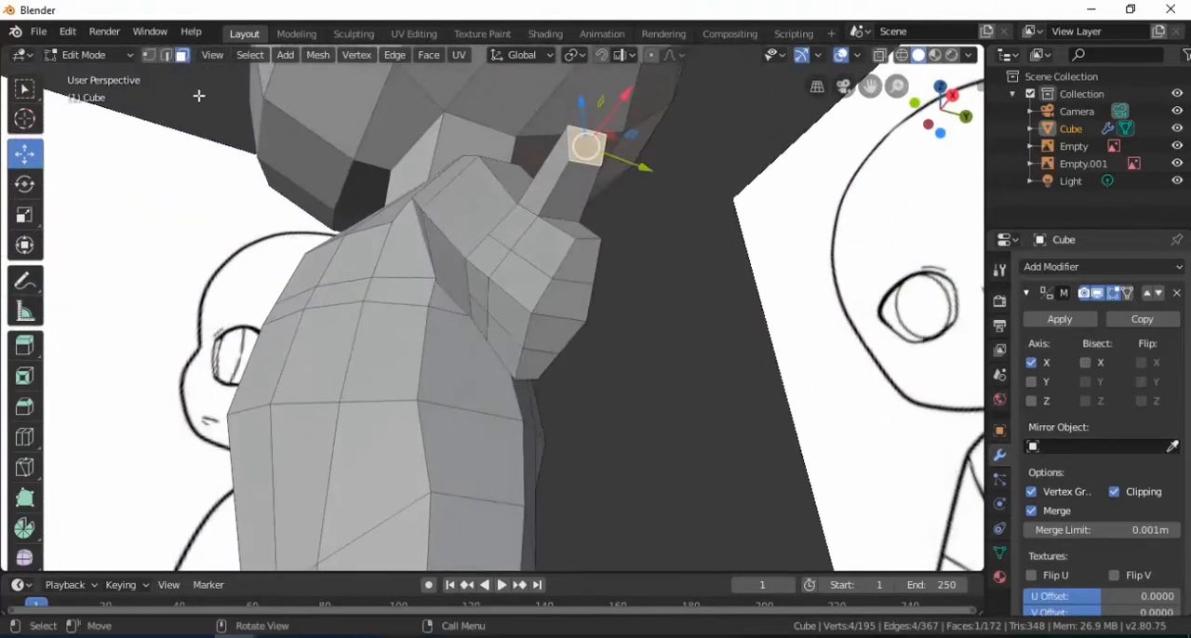
pyautogui.click(578, 256)
pyautogui.keyDown('shift'); pyautogui.click(563, 302); pyautogui.keyUp('shift')
pyautogui.keyDown('shift'); pyautogui.click(549, 336); pyautogui.keyUp('shift')
pyautogui.keyDown('shift'); pyautogui.click(549, 369); pyautogui.keyUp('shift')
pyautogui.moveTo(549, 369); pyautogui.dragTo(721, 406, button='middle')
pyautogui.moveTo(711, 400); pyautogui.dragTo(696, 401)
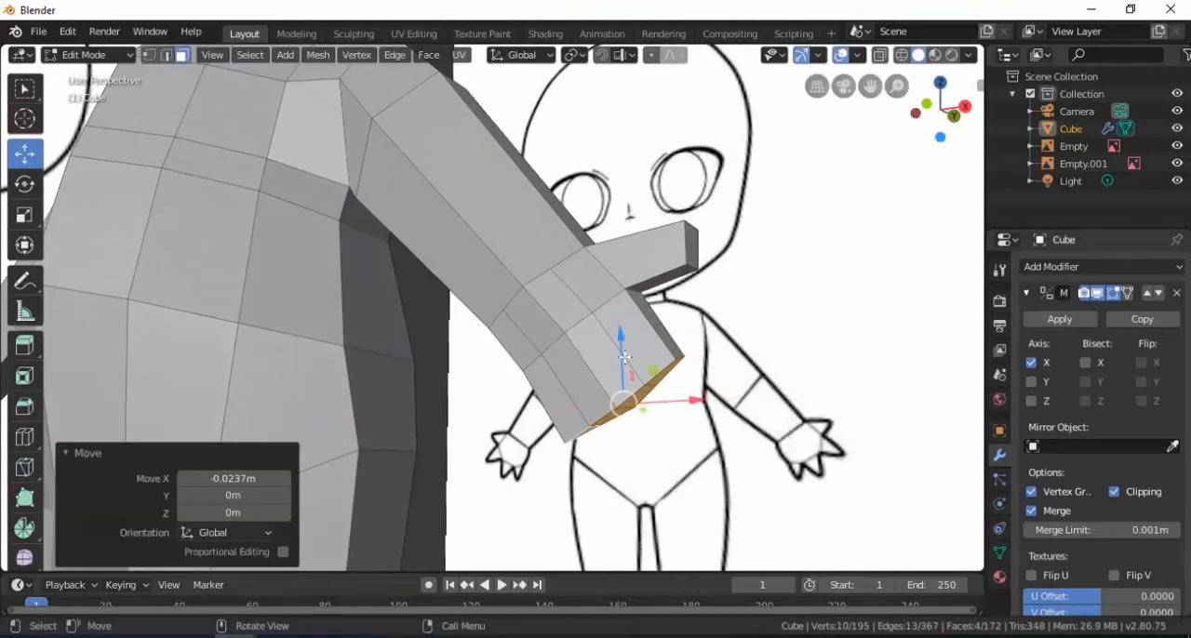
pyautogui.moveTo(624, 357); pyautogui.dragTo(624, 344)
pyautogui.moveTo(624, 344)
pyautogui.mouseDown(button='middle')
pyautogui.moveTo(685, 279)
pyautogui.moveTo(600, 296)
pyautogui.moveTo(603, 339)
pyautogui.moveTo(653, 350)
pyautogui.moveTo(628, 360)
pyautogui.mouseUp(button='middle')
# Extrude the end face nearest the thumb 0.127 m into a first finger and taper and position its tip
pyautogui.click(696, 282)
pyautogui.press('KP_1')
pyautogui.scroll(-2, 650, 383)
pyautogui.press('e')
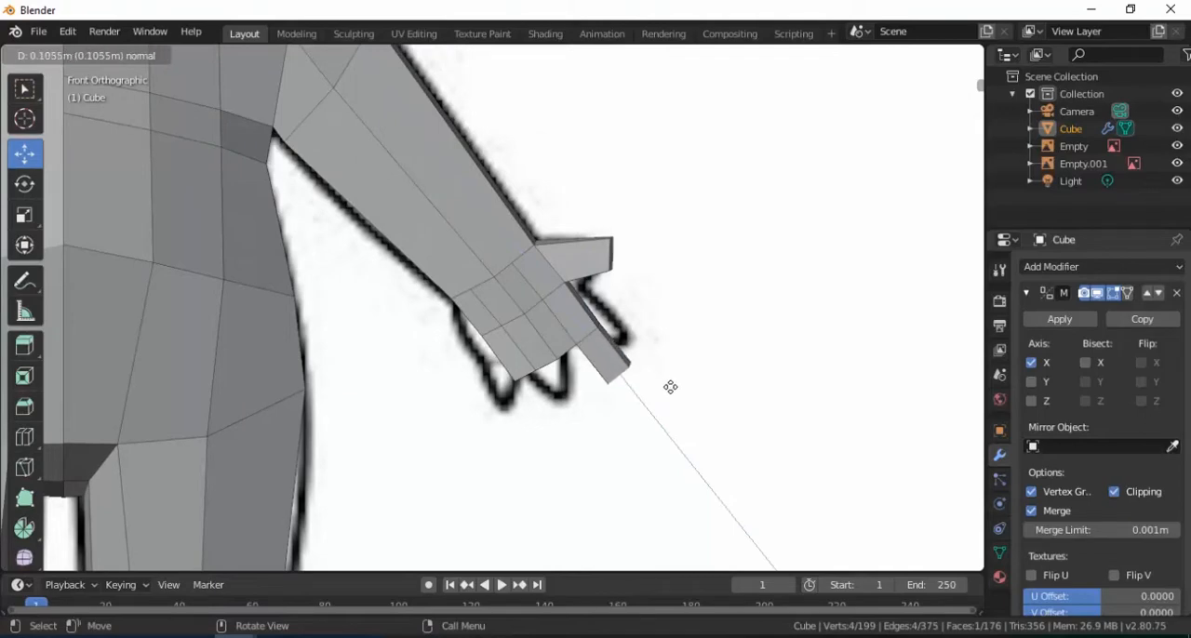
pyautogui.click(675, 393)
pyautogui.press('s')
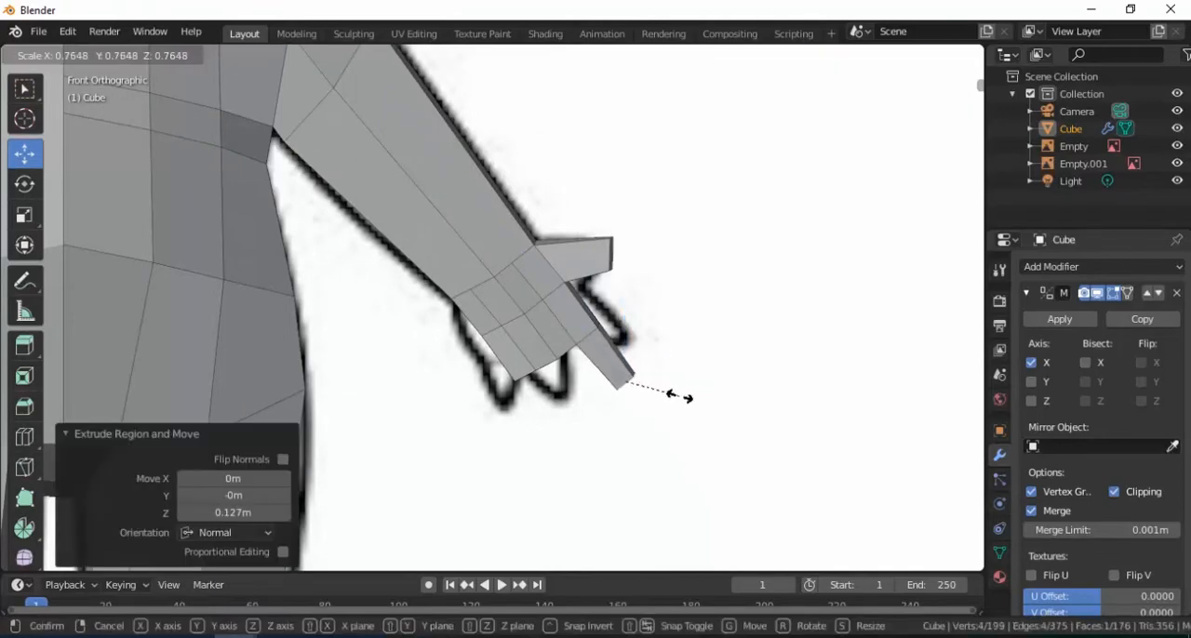
pyautogui.click(679, 397)
pyautogui.moveTo(679, 397); pyautogui.dragTo(566, 260, button='middle')
pyautogui.scroll(3, 548, 294)
pyautogui.moveTo(707, 273); pyautogui.dragTo(726, 345, button='middle')
pyautogui.moveTo(700, 350); pyautogui.dragTo(705, 340)
pyautogui.moveTo(780, 401); pyautogui.dragTo(782, 398)
# Extrude the second end face about 0.15 m into a finger and scale its tip to 0.670
pyautogui.moveTo(679, 370); pyautogui.dragTo(651, 333, button='middle')
pyautogui.click(516, 303)
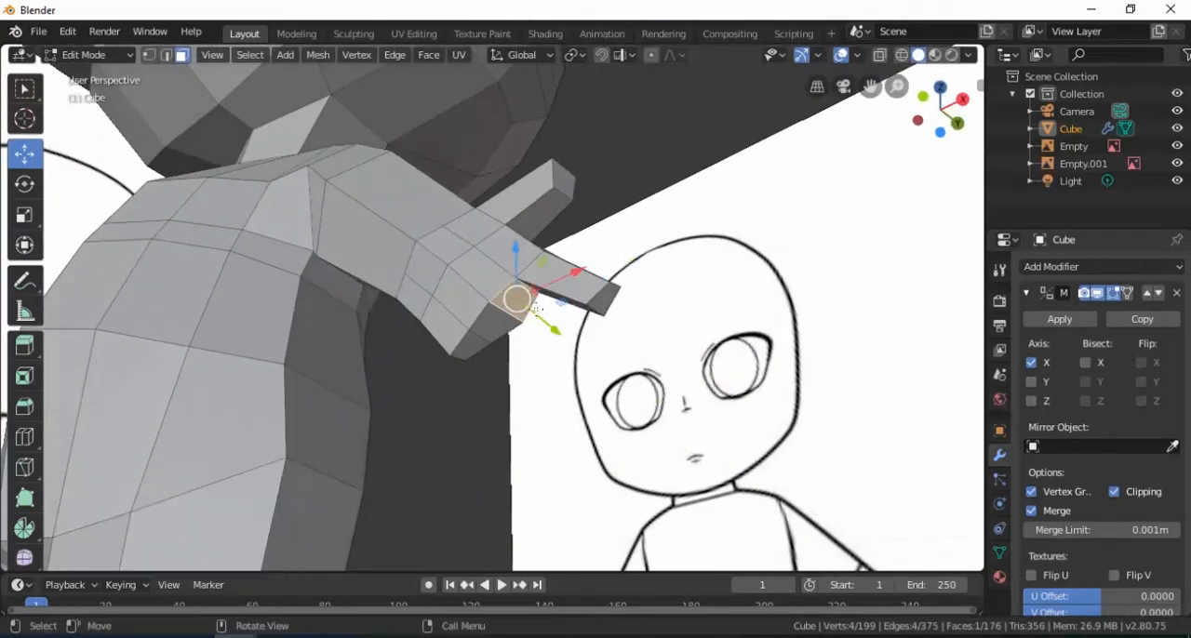
pyautogui.press('e')
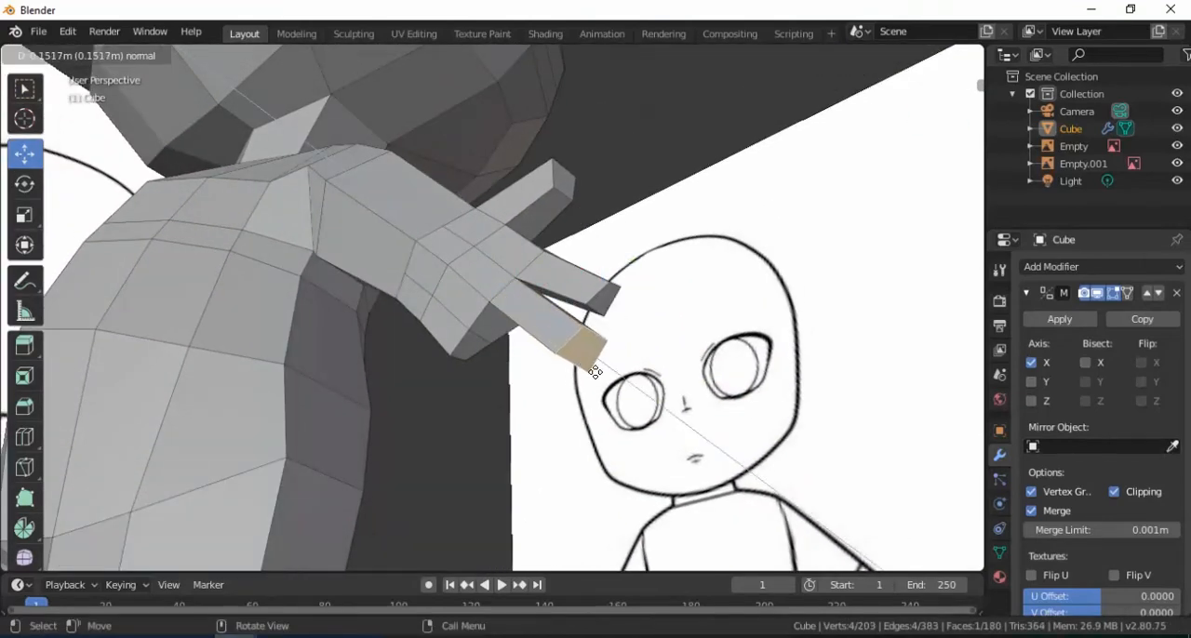
pyautogui.click(595, 372)
pyautogui.press('s')
pyautogui.click(628, 391)
pyautogui.moveTo(628, 391); pyautogui.dragTo(686, 420, button='middle')
pyautogui.moveTo(614, 414); pyautogui.dragTo(540, 303, button='middle')
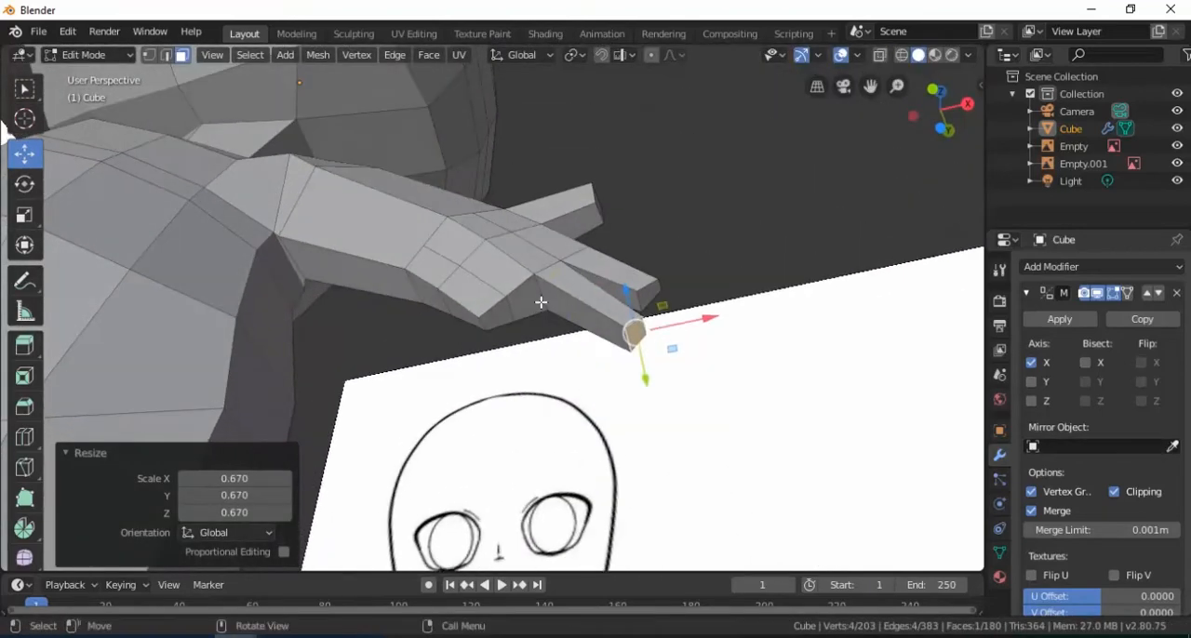
# Extrude the third end face 0.129 m into a finger, scale its tip to about 0.61 and shift it along X
pyautogui.click(538, 301)
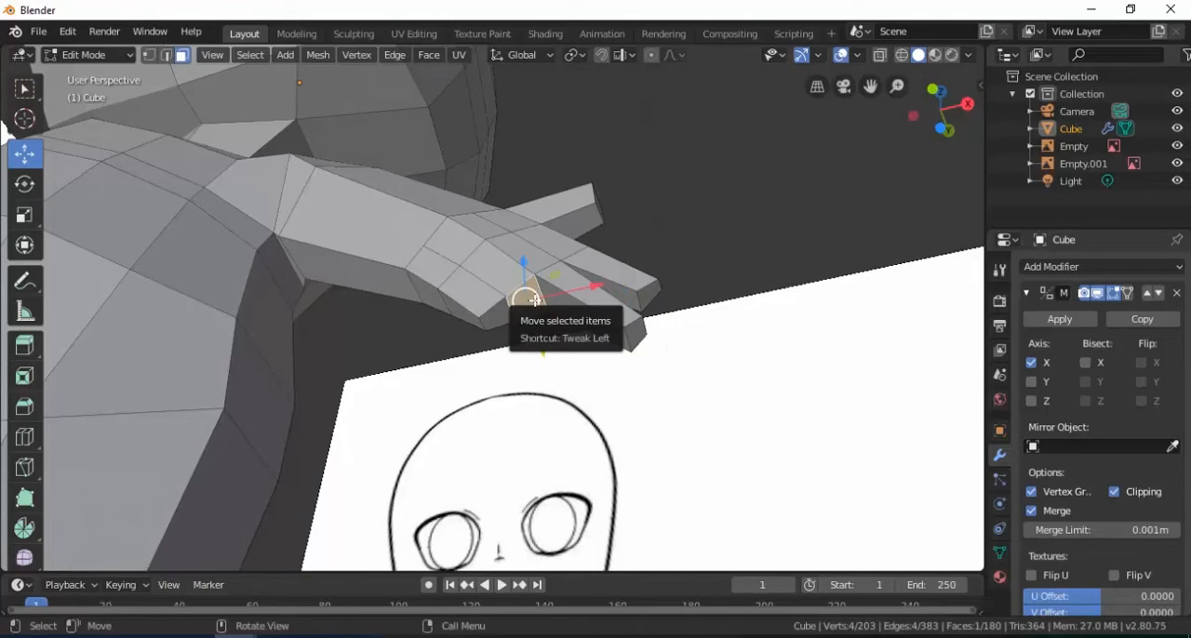
pyautogui.press('e')
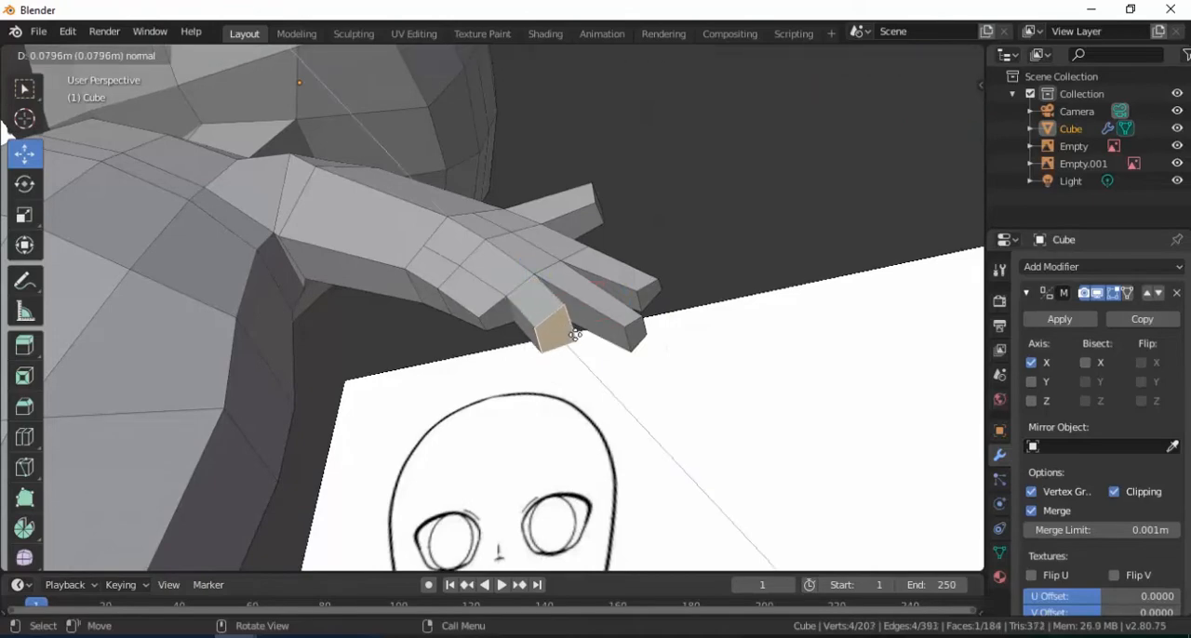
pyautogui.click(590, 351)
pyautogui.press('s')
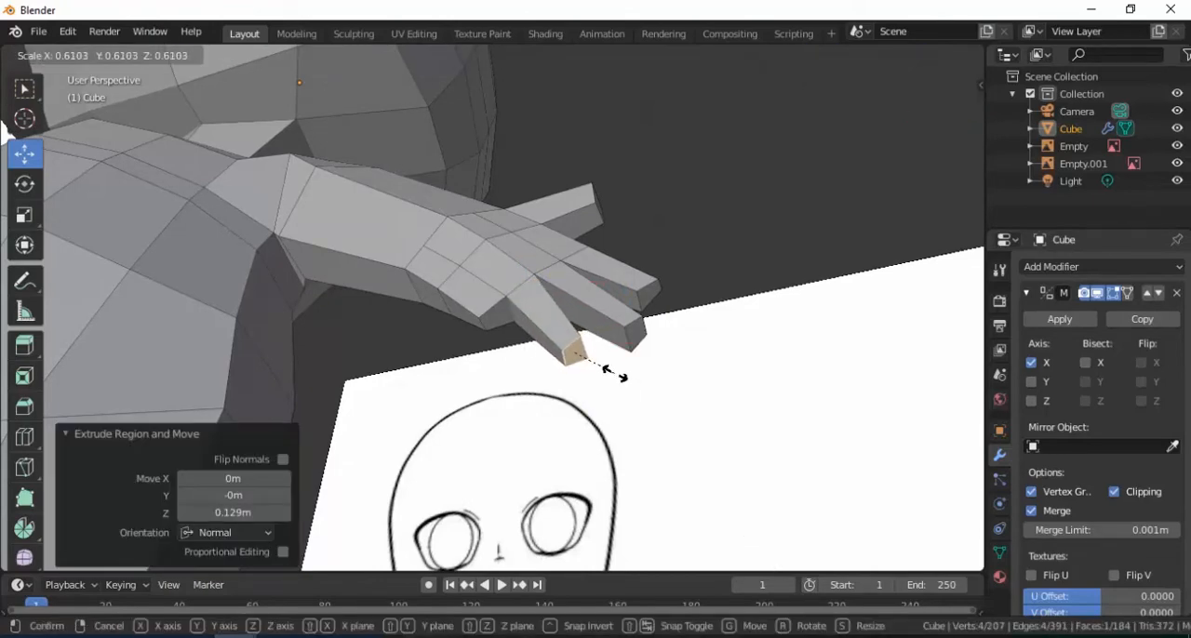
pyautogui.click(614, 373)
pyautogui.moveTo(614, 373)
pyautogui.mouseDown(button='middle')
pyautogui.moveTo(638, 425)
pyautogui.moveTo(617, 418)
pyautogui.mouseUp(button='middle')
pyautogui.press('g')
pyautogui.press('x')
pyautogui.click(667, 398)
# Extrude the last end face 0.0845 m into a little finger, taper its tip and lower it 0.00743 m
pyautogui.click(519, 341)
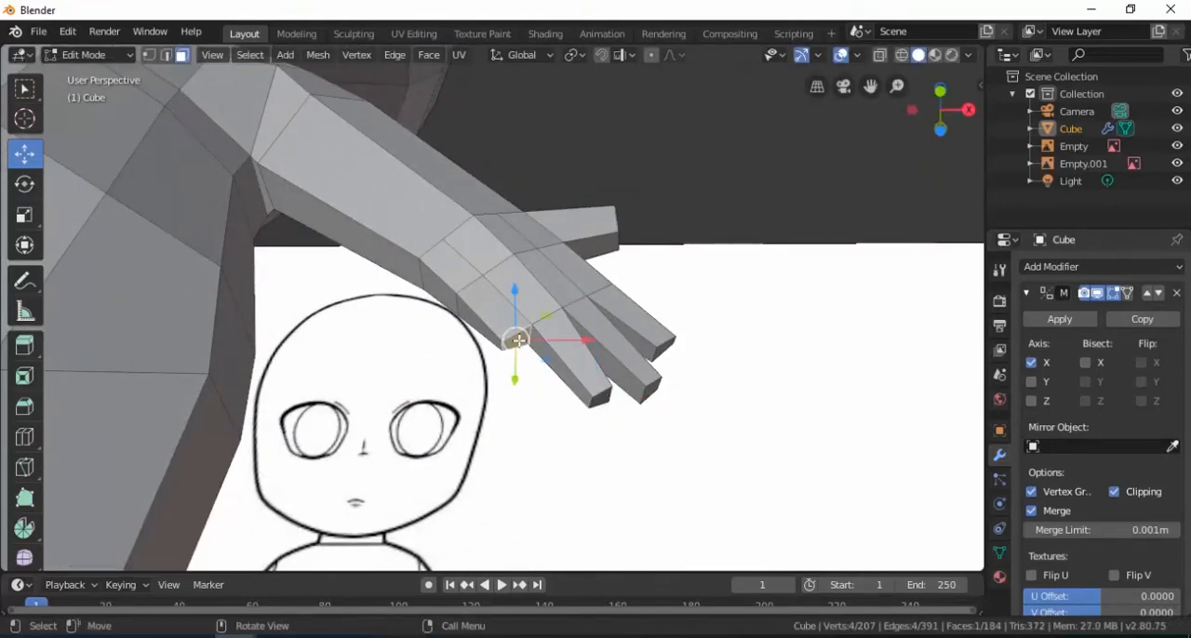
pyautogui.press('e')
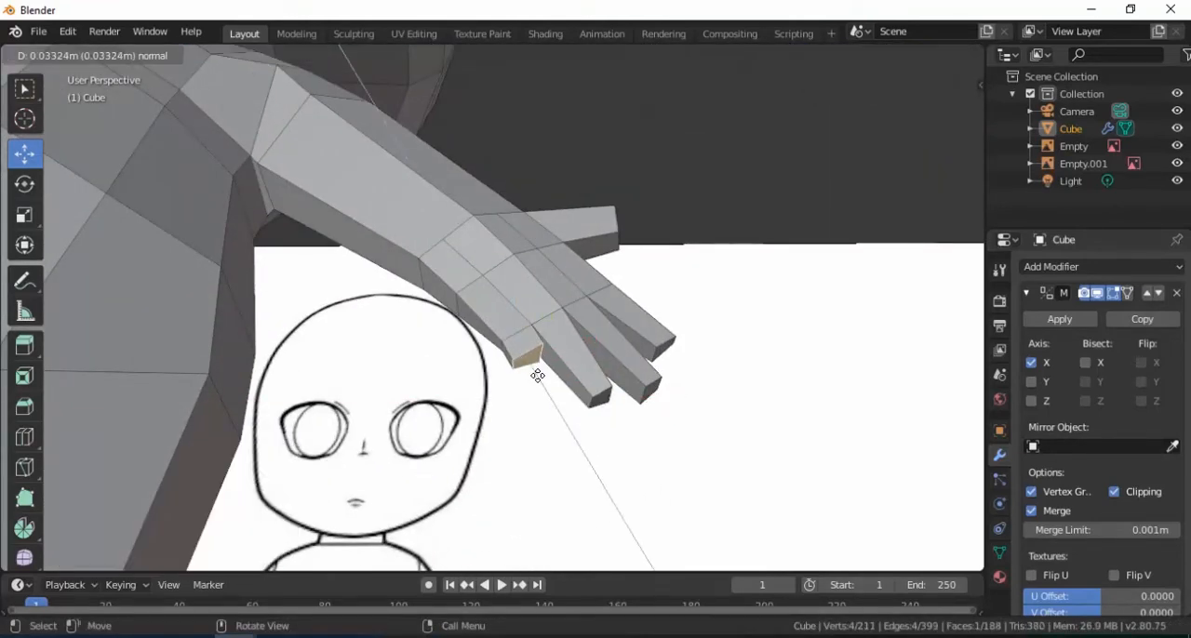
pyautogui.click(555, 393)
pyautogui.press('s')
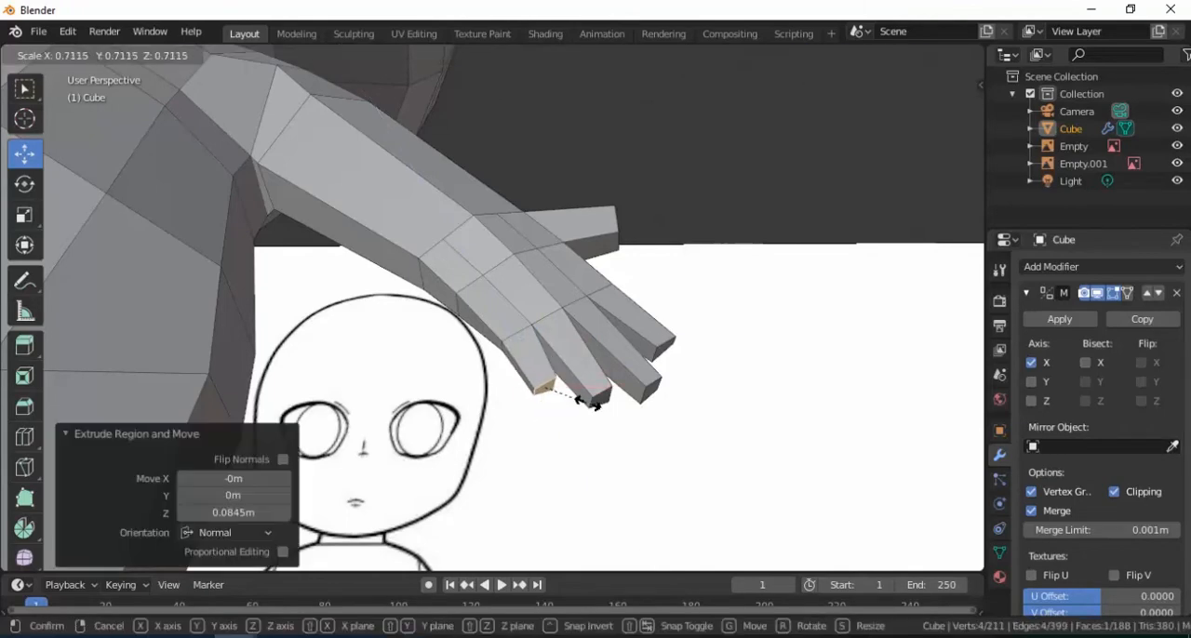
pyautogui.click(579, 400)
pyautogui.moveTo(543, 344); pyautogui.dragTo(542, 350)
pyautogui.moveTo(542, 350); pyautogui.dragTo(558, 414, button='middle')
# Reposition the edges on the little-finger side of the hand, near the finger base and wrist
pyautogui.click(165, 58)
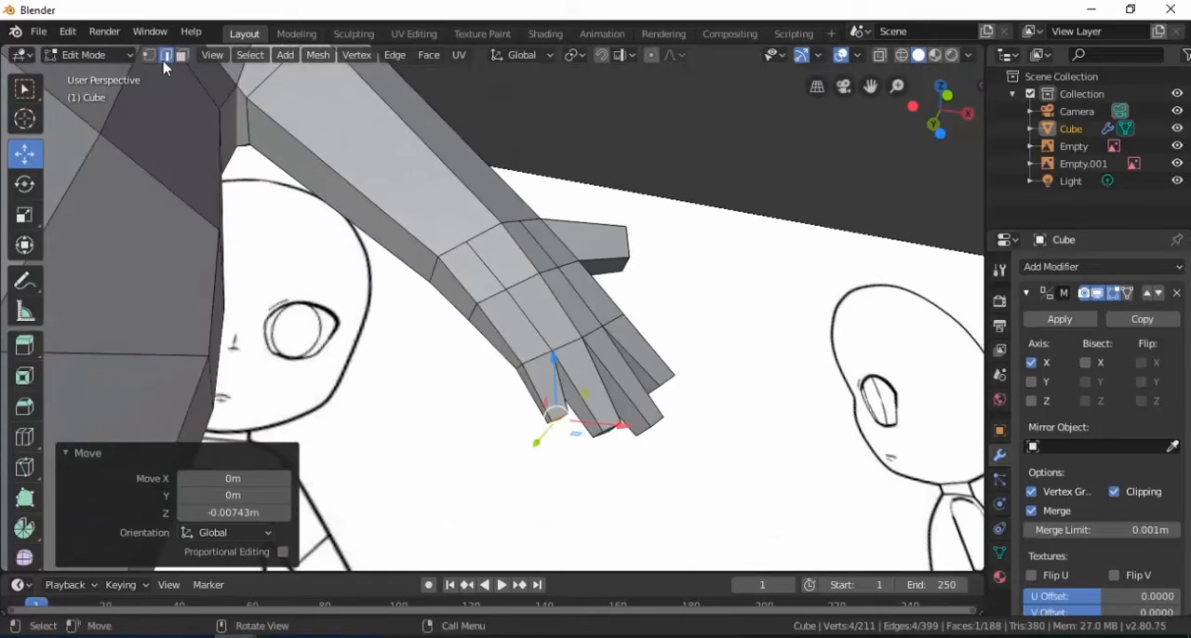
pyautogui.moveTo(511, 370)
pyautogui.mouseDown(button='middle')
pyautogui.moveTo(550, 337)
pyautogui.moveTo(542, 360)
pyautogui.moveTo(518, 367)
pyautogui.mouseUp(button='middle')
pyautogui.scroll(3, 542, 360)
pyautogui.click(522, 369)
pyautogui.keyDown('shift'); pyautogui.click(434, 277); pyautogui.keyUp('shift')
pyautogui.moveTo(459, 345); pyautogui.dragTo(449, 359)
pyautogui.moveTo(518, 347); pyautogui.dragTo(510, 349)
pyautogui.moveTo(510, 348); pyautogui.dragTo(482, 378, button='middle')
pyautogui.moveTo(369, 363); pyautogui.dragTo(403, 359, button='middle')
# Shift the mid-hand edge on the little-finger side and lower it 0.0056 m along Z
pyautogui.click(402, 352)
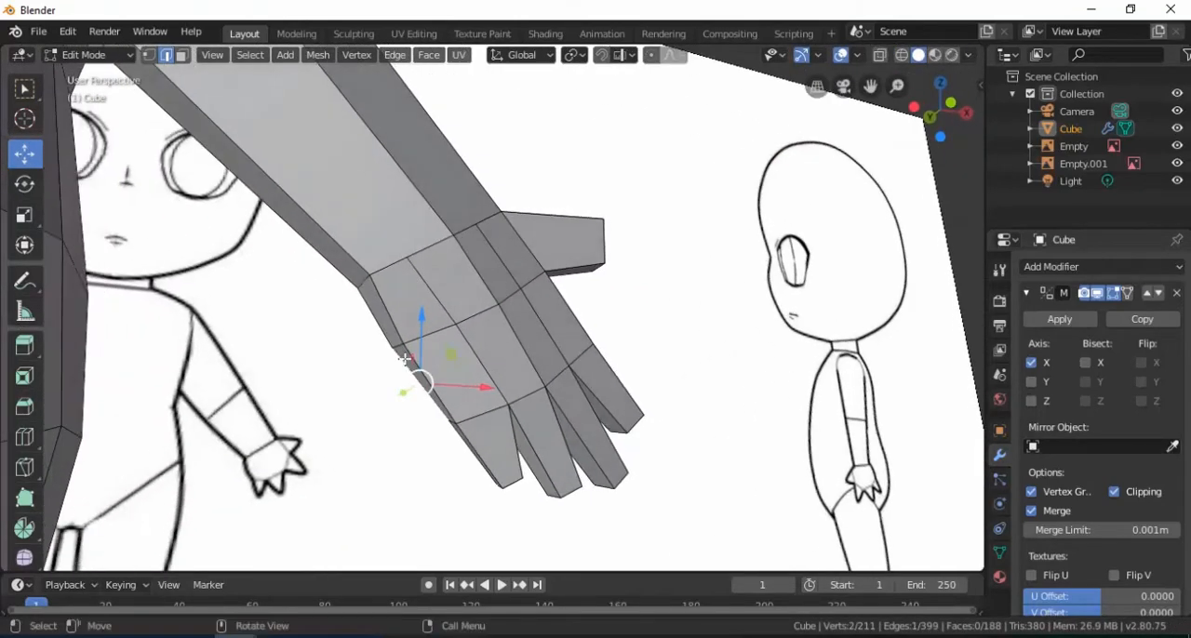
pyautogui.moveTo(451, 352); pyautogui.dragTo(440, 355)
pyautogui.moveTo(397, 298); pyautogui.dragTo(398, 303)
pyautogui.moveTo(473, 345)
pyautogui.mouseDown(button='middle')
pyautogui.moveTo(438, 388)
pyautogui.moveTo(308, 340)
pyautogui.moveTo(319, 347)
pyautogui.moveTo(273, 308)
pyautogui.moveTo(461, 333)
pyautogui.mouseUp(button='middle')
# Select the four fingertip faces and move them -0.0948 m along Y, with a 0.0413 m correction back
pyautogui.click(182, 58)
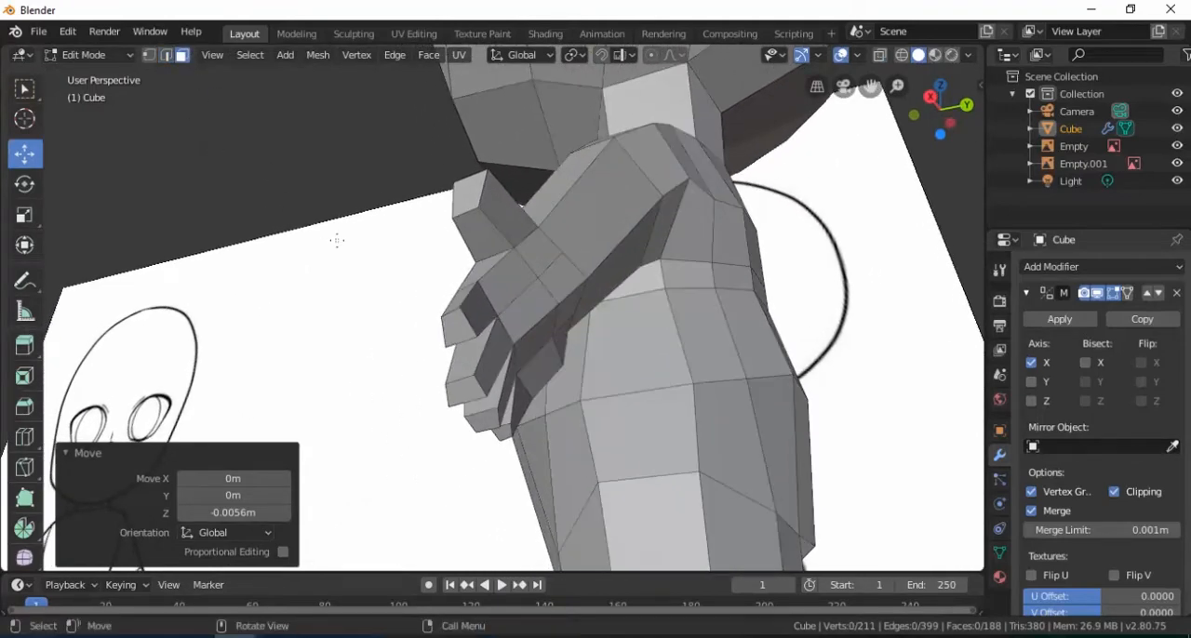
pyautogui.click(462, 325)
pyautogui.keyDown('shift'); pyautogui.click(506, 435); pyautogui.keyUp('shift')
pyautogui.moveTo(507, 436); pyautogui.dragTo(588, 454, button='middle')
pyautogui.moveTo(591, 409); pyautogui.dragTo(554, 408)
pyautogui.click(523, 397)
pyautogui.moveTo(523, 397); pyautogui.dragTo(595, 446, button='middle')
pyautogui.press('g')
pyautogui.press('y')
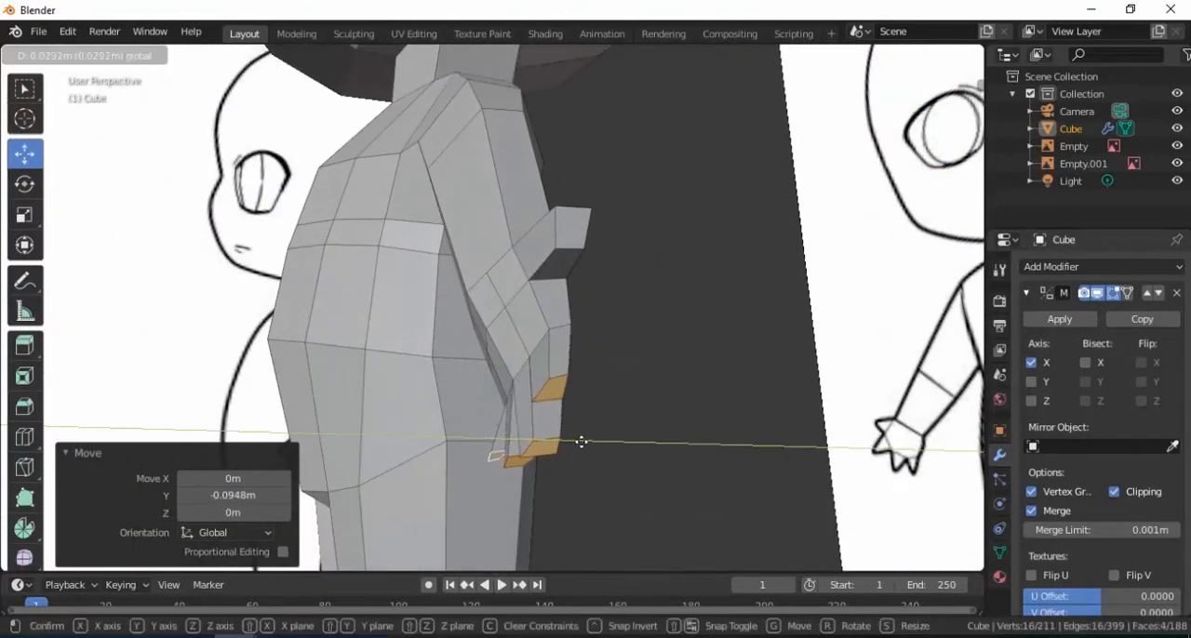
pyautogui.click(589, 441)
pyautogui.moveTo(589, 442)
pyautogui.mouseDown(button='middle')
pyautogui.moveTo(549, 352)
pyautogui.moveTo(573, 335)
pyautogui.moveTo(478, 318)
pyautogui.mouseUp(button='middle')
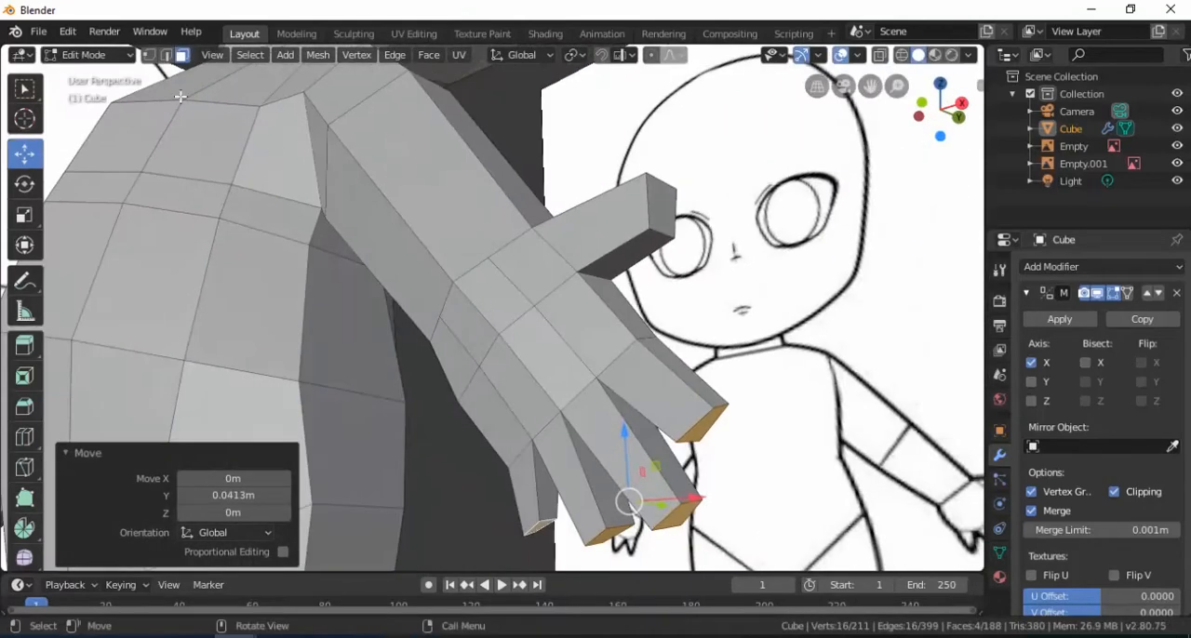
# Move the vertex in the middle of the hand's surface 0.0288 m along Y
pyautogui.click(148, 55)
pyautogui.moveTo(443, 328); pyautogui.dragTo(434, 329, button='middle')
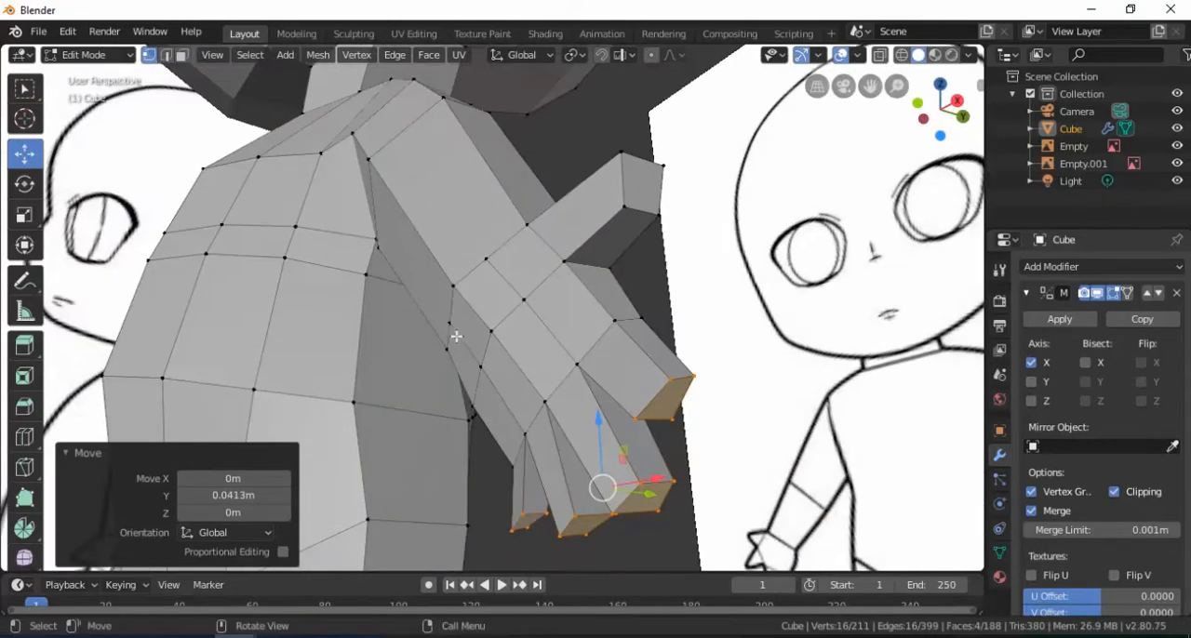
pyautogui.click(488, 335)
pyautogui.moveTo(511, 350); pyautogui.dragTo(468, 353, button='middle')
pyautogui.moveTo(545, 345); pyautogui.dragTo(584, 344)
# Select the neighbouring pair of mid-hand vertices and adjust them along Y and Z to round the hand
pyautogui.click(485, 368)
pyautogui.keyDown('shift'); pyautogui.click(515, 302); pyautogui.keyUp('shift')
pyautogui.click(519, 338)
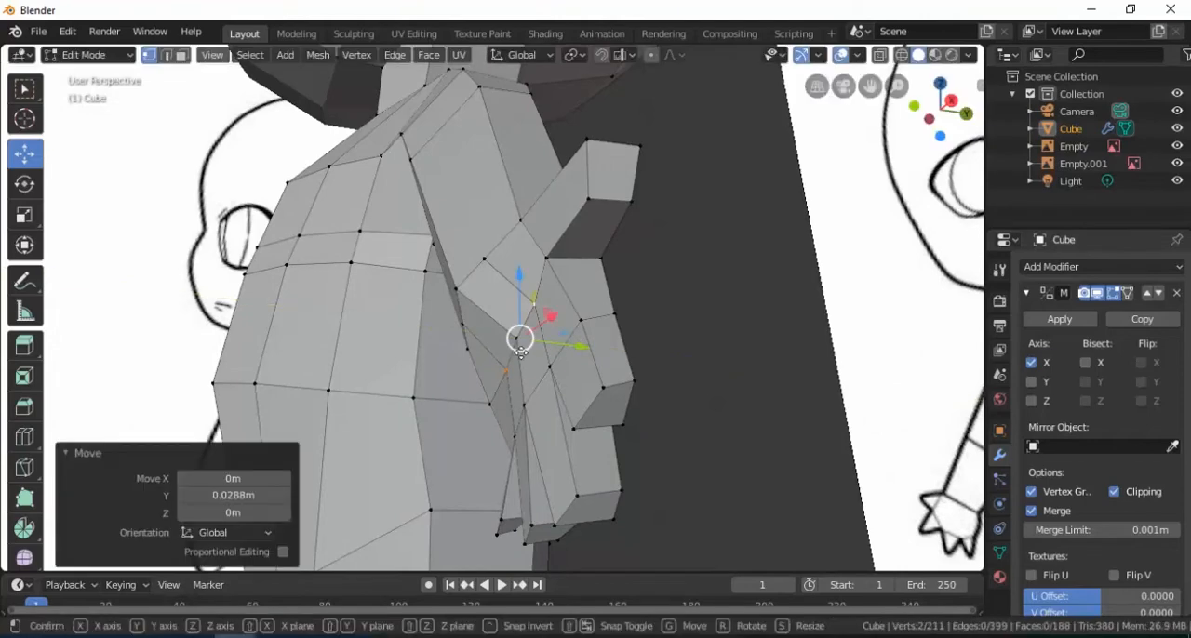
pyautogui.click(508, 370)
pyautogui.moveTo(518, 287); pyautogui.dragTo(516, 280)
pyautogui.moveTo(562, 340); pyautogui.dragTo(564, 340)
pyautogui.moveTo(555, 353); pyautogui.dragTo(418, 301, button='middle')
pyautogui.moveTo(504, 288); pyautogui.dragTo(523, 289)
pyautogui.click(527, 230)
pyautogui.click(447, 307)
pyautogui.moveTo(526, 321); pyautogui.dragTo(595, 256, button='middle')
# Lower the outer upper edge of the thumb tip 0.0144 m along Z
pyautogui.click(168, 57)
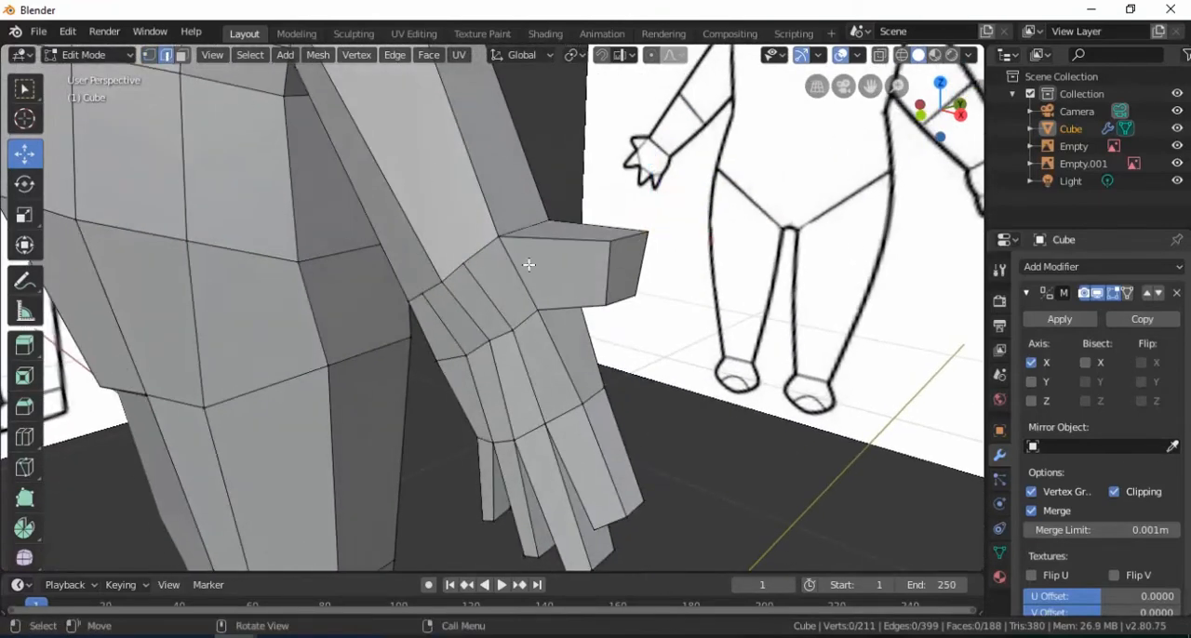
pyautogui.click(626, 246)
pyautogui.click(635, 199)
pyautogui.moveTo(634, 199); pyautogui.dragTo(380, 450, button='middle')
pyautogui.moveTo(578, 417); pyautogui.dragTo(420, 368, button='middle')
# Shift the mid-hand vertices on both faces of the hand along Y to round its cross-section
pyautogui.click(149, 56)
pyautogui.scroll(2, 563, 347)
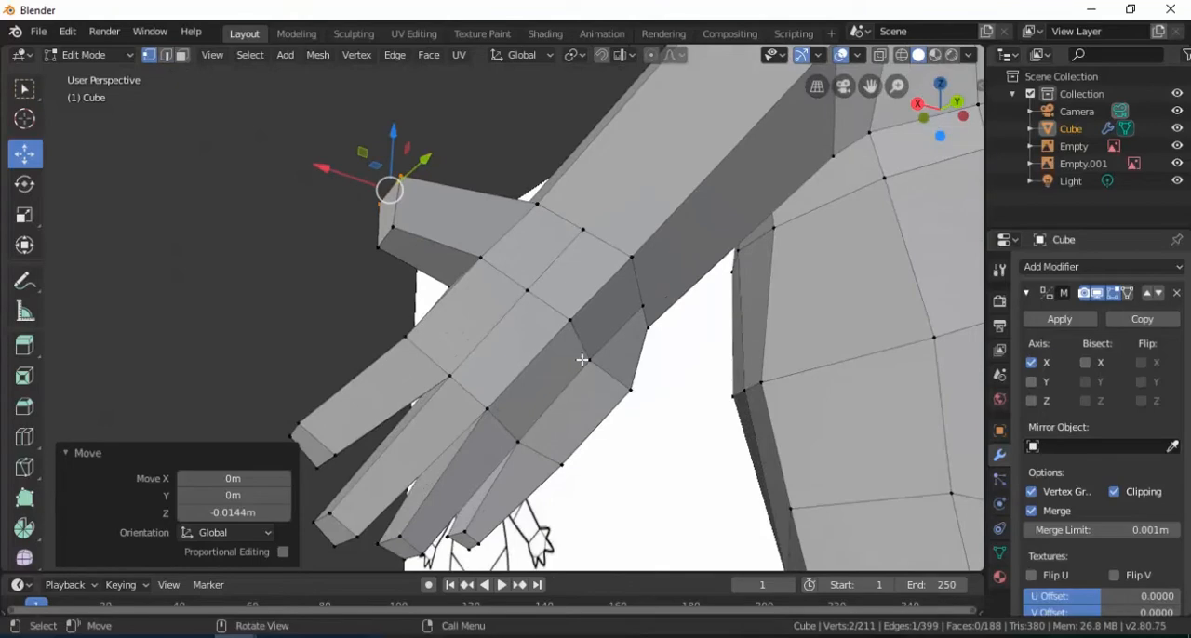
pyautogui.click(583, 360)
pyautogui.moveTo(607, 356); pyautogui.dragTo(633, 363, button='middle')
pyautogui.press('g')
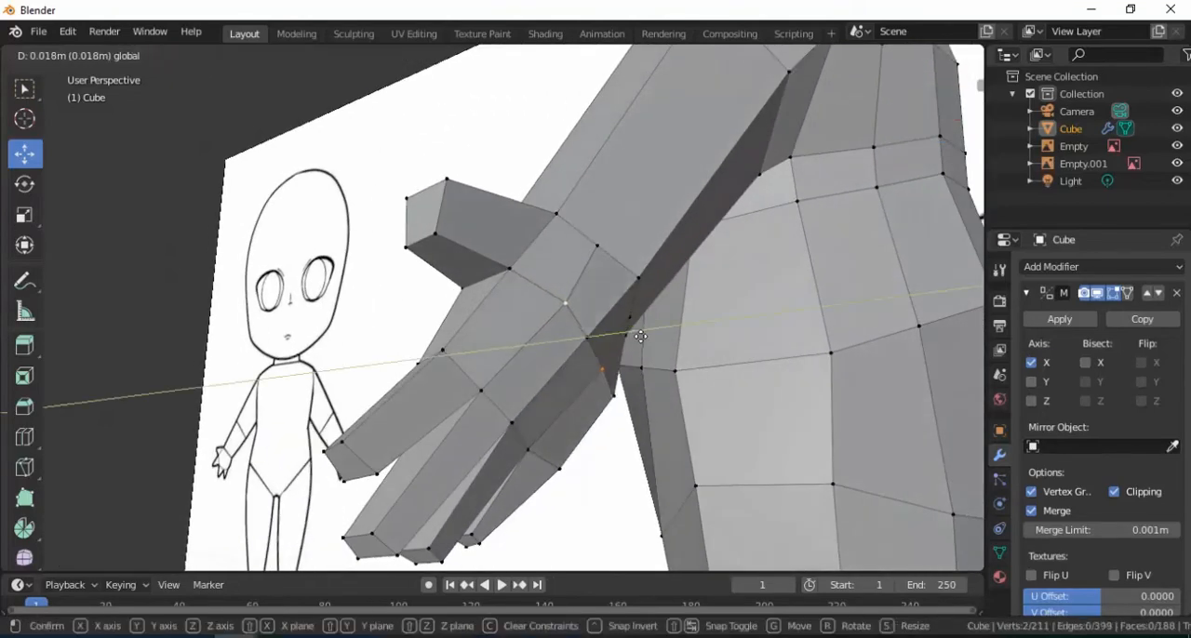
pyautogui.moveTo(647, 336); pyautogui.dragTo(650, 336)
pyautogui.moveTo(652, 366); pyautogui.dragTo(455, 332, button='middle')
pyautogui.click(466, 297)
pyautogui.moveTo(405, 295); pyautogui.dragTo(383, 295)
# Select two vertices at the finger bases and move them about 0.01 m along Y
pyautogui.moveTo(400, 311); pyautogui.dragTo(521, 303, button='middle')
pyautogui.click(655, 345)
pyautogui.click(515, 399)
pyautogui.moveTo(465, 354); pyautogui.dragTo(576, 400, button='middle')
pyautogui.moveTo(587, 385); pyautogui.dragTo(601, 383)
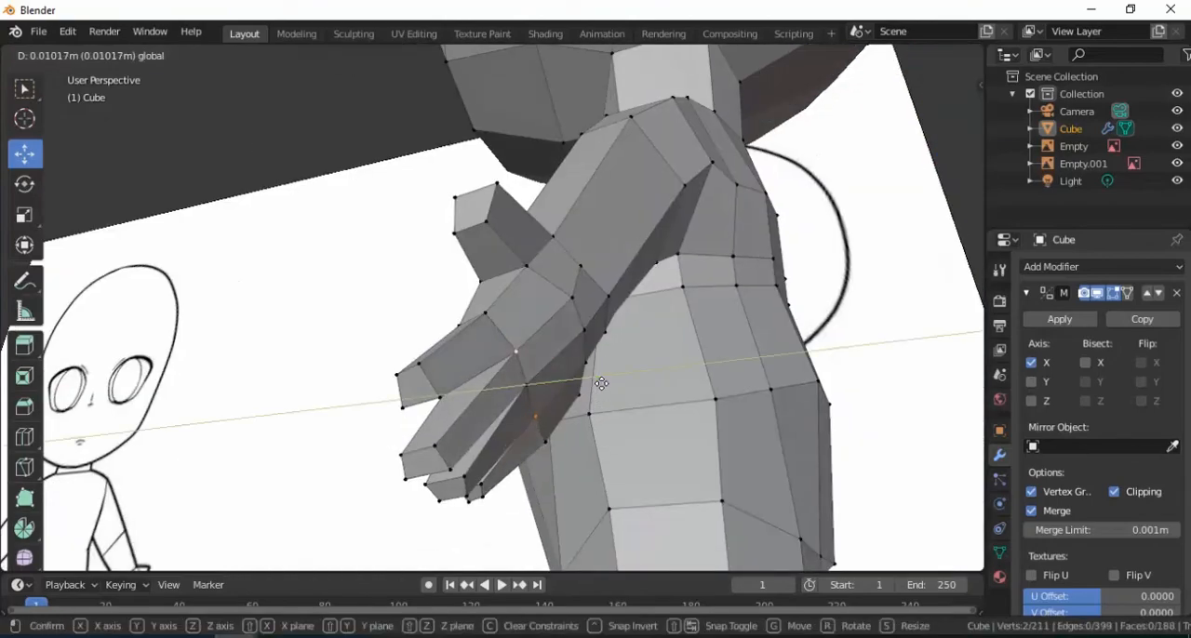
# Adjust the remaining finger-base vertices along Y, moving the last one 0.0116 m
pyautogui.scroll(2, 595, 382)
pyautogui.keyDown('shift'); pyautogui.click(556, 388); pyautogui.keyUp('shift')
pyautogui.moveTo(600, 330); pyautogui.dragTo(621, 327)
pyautogui.moveTo(428, 291); pyautogui.dragTo(521, 349, button='middle')
pyautogui.click(528, 372)
pyautogui.moveTo(588, 383); pyautogui.dragTo(594, 384)
# Examine the hand's shape and proportions from several angles against the whole body
pyautogui.moveTo(596, 383); pyautogui.dragTo(547, 324, button='middle')
pyautogui.scroll(-6, 507, 321)
pyautogui.scroll(3, 632, 324)
pyautogui.moveTo(689, 322); pyautogui.dragTo(603, 327, button='middle')
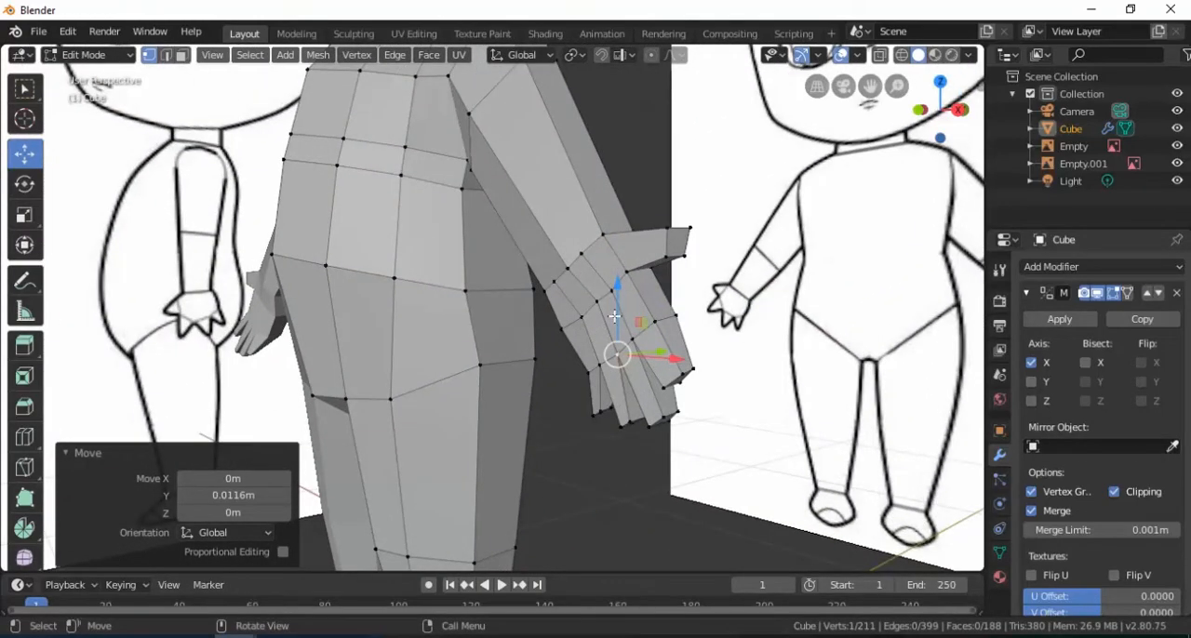
pyautogui.scroll(-3, 621, 288)
pyautogui.moveTo(577, 292); pyautogui.dragTo(635, 309, button='middle')
pyautogui.scroll(3, 583, 329)
pyautogui.keyDown('shift'); pyautogui.moveTo(564, 334); pyautogui.dragTo(672, 296, button='middle'); pyautogui.keyUp('shift')
pyautogui.scroll(2, 558, 345)
# Shift the lengthwise edges between the knuckles and fingers along Y, moving the thumb-side one -0.00675 m
pyautogui.keyDown('shift'); pyautogui.moveTo(528, 354); pyautogui.dragTo(473, 293, button='middle'); pyautogui.keyUp('shift')
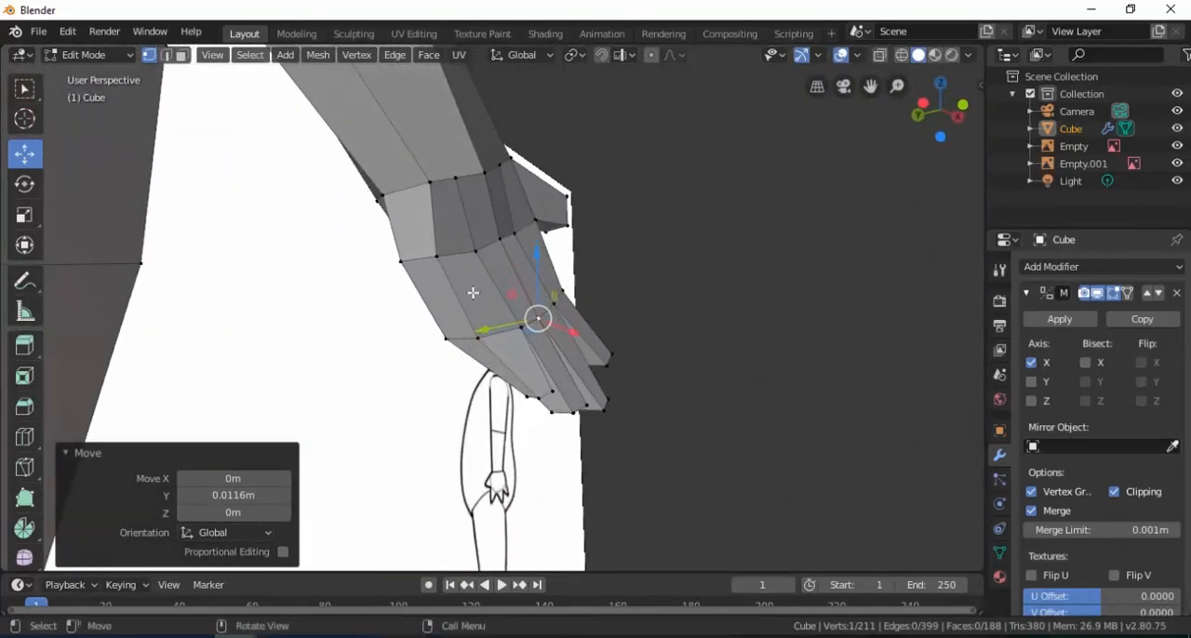
pyautogui.click(167, 58)
pyautogui.click(480, 323)
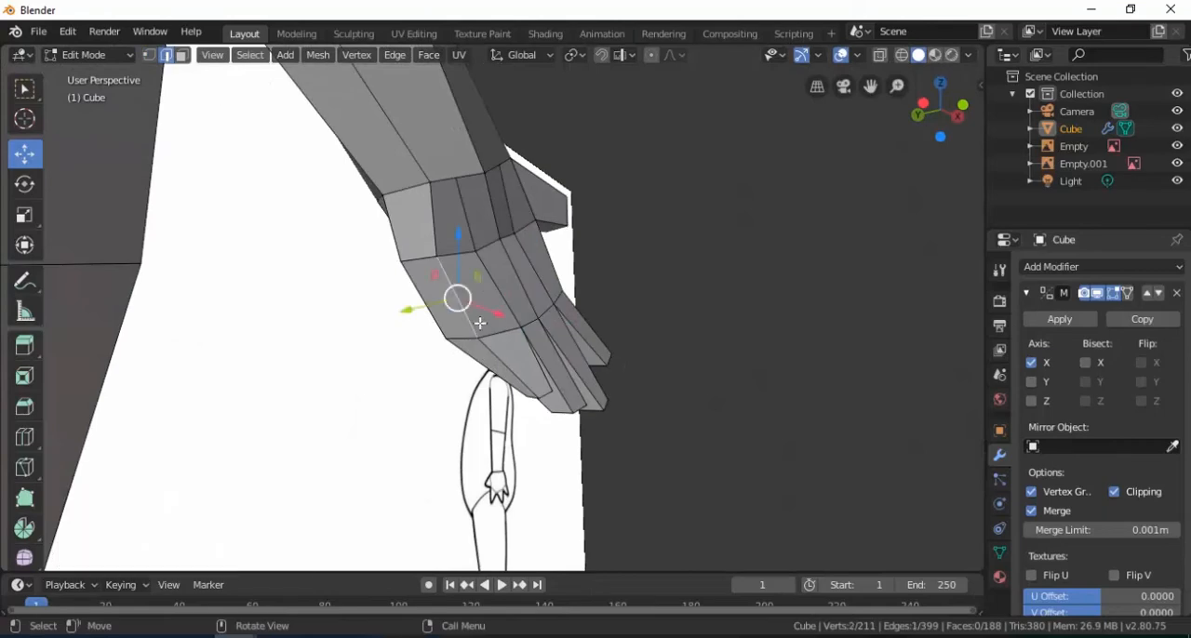
pyautogui.moveTo(410, 312); pyautogui.dragTo(423, 312)
pyautogui.moveTo(470, 288); pyautogui.dragTo(567, 252, button='middle')
pyautogui.click(660, 227)
pyautogui.moveTo(713, 221); pyautogui.dragTo(705, 221)
# Move the vertex at the base of the finger nearest the thumb -0.0132 m along Y
pyautogui.click(154, 55)
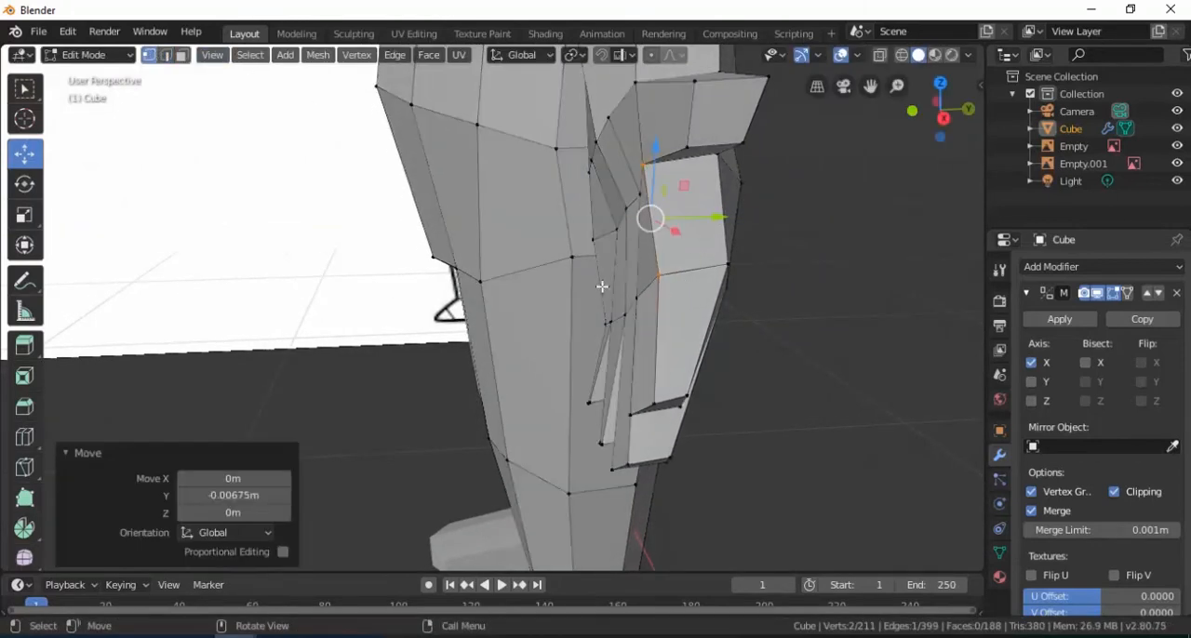
pyautogui.click(663, 282)
pyautogui.moveTo(722, 279); pyautogui.dragTo(695, 368)
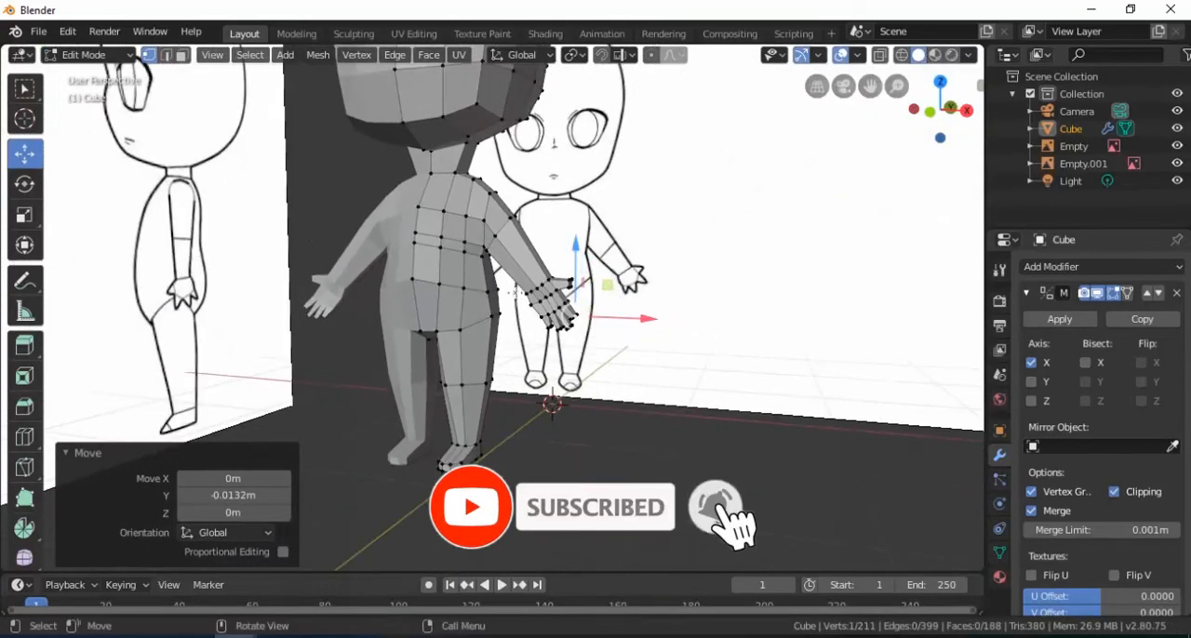
# Check the whole figure in Object Mode and, back in Edit Mode, nudge the chest vertices beside the armpit
pyautogui.press('Tab')
pyautogui.scroll(3, 513, 244)
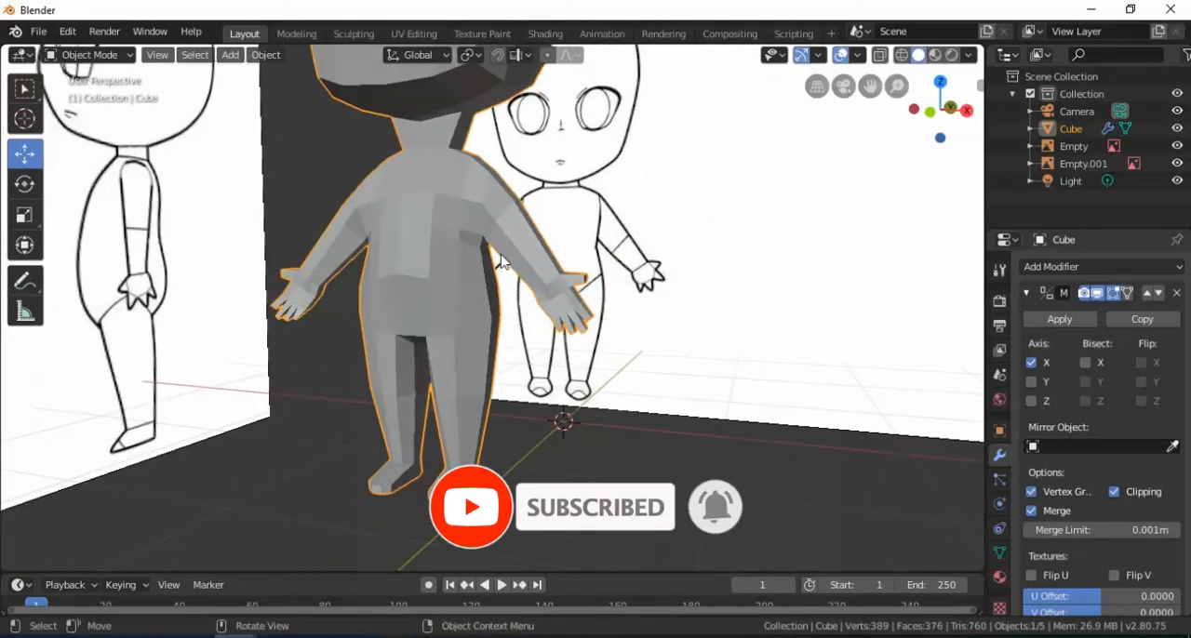
pyautogui.moveTo(518, 218); pyautogui.dragTo(443, 219, button='middle')
pyautogui.moveTo(547, 199); pyautogui.dragTo(519, 251, button='middle')
pyautogui.press('Tab')
pyautogui.scroll(4, 521, 223)
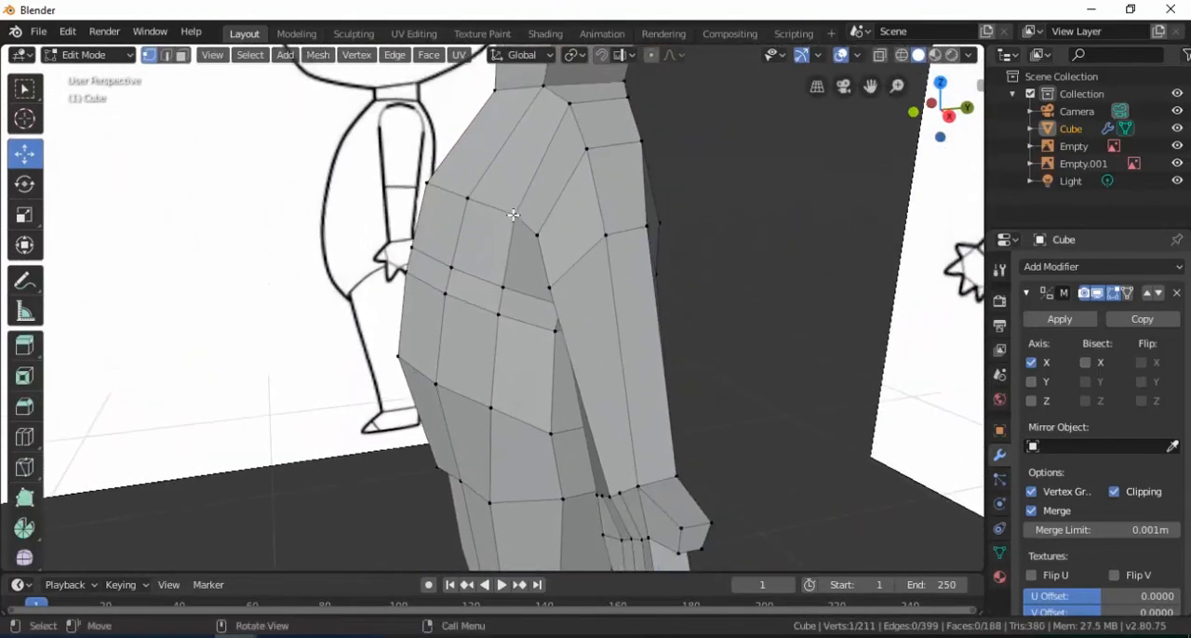
pyautogui.moveTo(579, 223); pyautogui.dragTo(563, 230)
pyautogui.click(507, 291)
pyautogui.moveTo(551, 284)
pyautogui.mouseDown()
pyautogui.moveTo(545, 313)
pyautogui.moveTo(549, 283)
pyautogui.mouseUp()
pyautogui.click(504, 319)
pyautogui.click(507, 296)
# Copy the finished body in Object Mode, move the pasted copy 3.24 m along X and select it
pyautogui.moveTo(586, 287); pyautogui.dragTo(479, 261, button='middle')
pyautogui.scroll(-2, 635, 262)
pyautogui.moveTo(634, 262); pyautogui.dragTo(485, 322, button='middle')
pyautogui.press('Tab')
pyautogui.scroll(-5, 479, 316)
pyautogui.hotkey('ctrl', 'c')
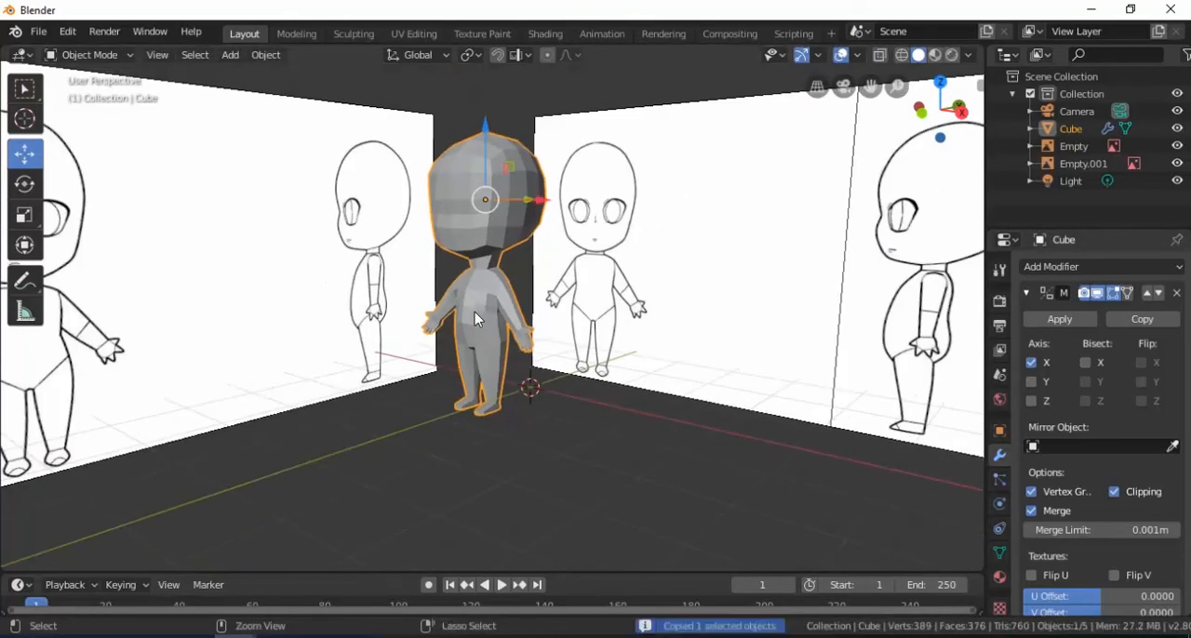
pyautogui.hotkey('ctrl', 'v')
pyautogui.press('g')
pyautogui.press('x')
pyautogui.click(716, 296)
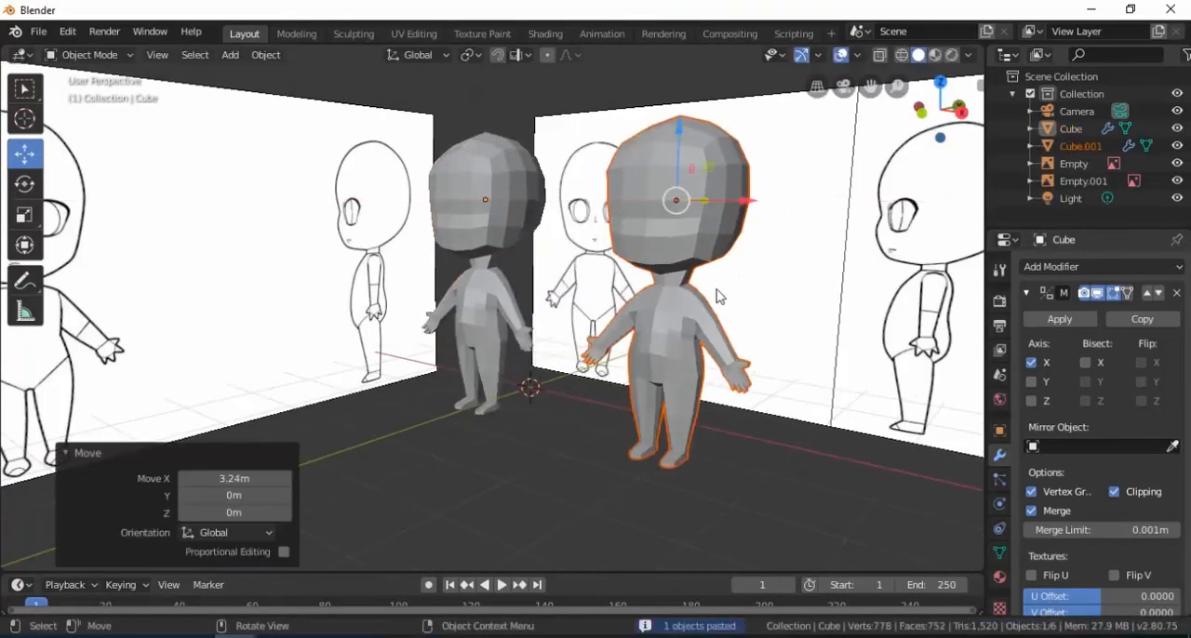
pyautogui.click(676, 339)
pyautogui.keyDown('shift'); pyautogui.moveTo(675, 339); pyautogui.dragTo(640, 305, button='middle'); pyautogui.keyUp('shift')
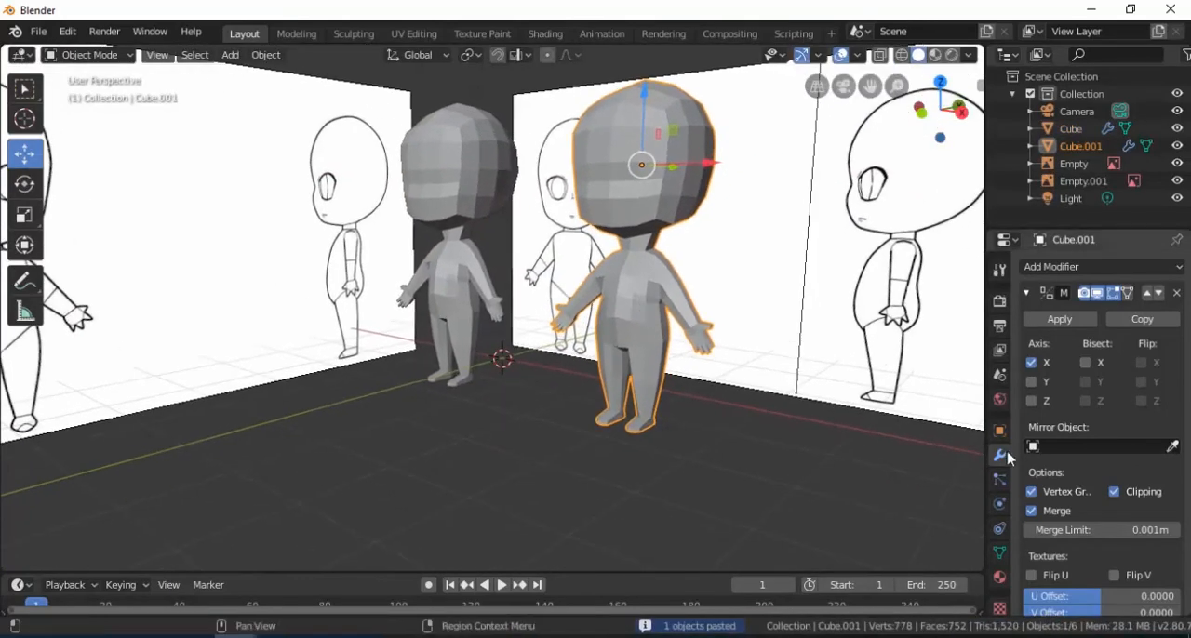
# Add a Subdivision Surface modifier to the duplicated body and enter Edit Mode on it
pyautogui.click(1044, 269)
pyautogui.click(880, 559)
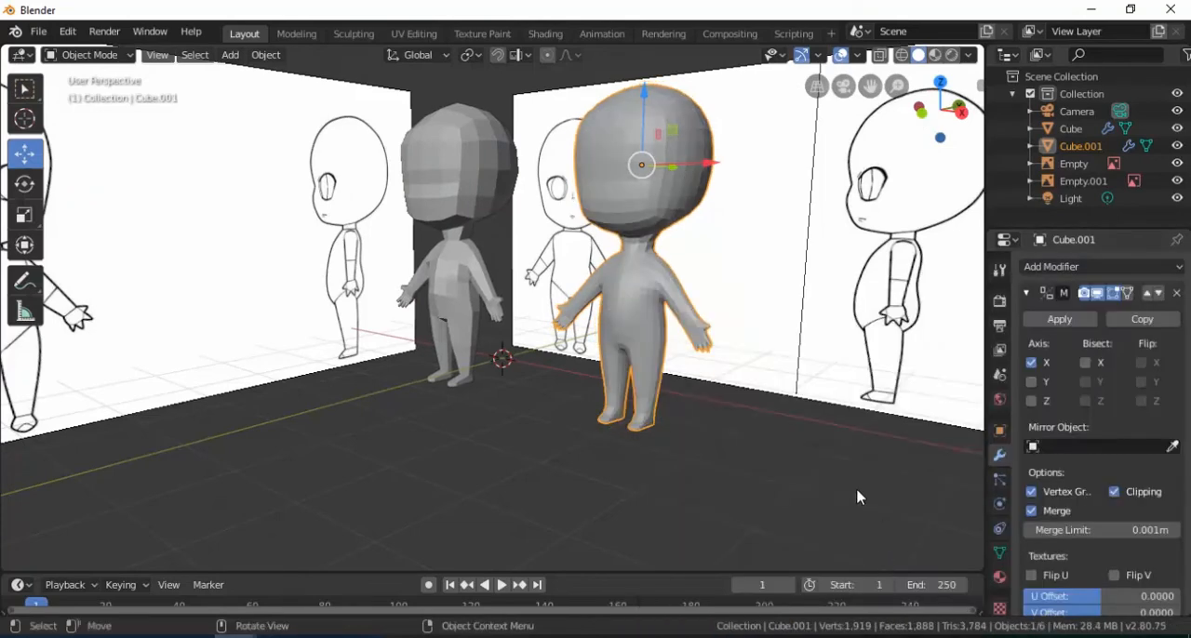
pyautogui.scroll(3, 723, 334)
pyautogui.moveTo(663, 327); pyautogui.dragTo(502, 341, button='middle')
pyautogui.scroll(3, 588, 328)
pyautogui.press('Tab')
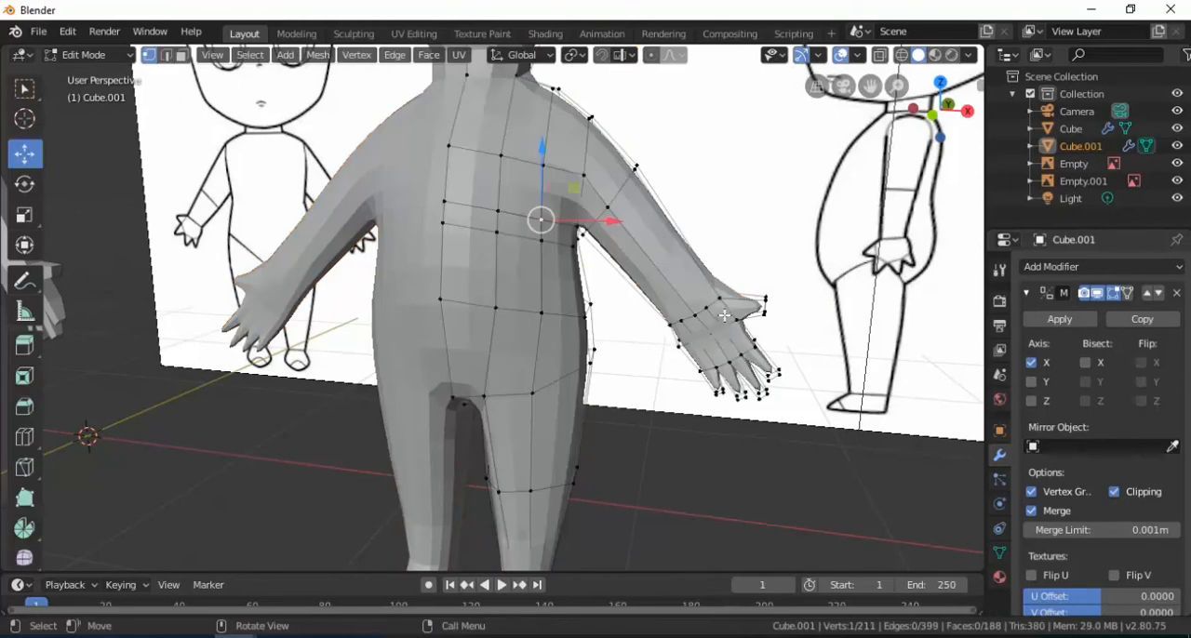
# Add an edge loop around the base of the duplicate's thumb
pyautogui.scroll(3, 717, 320)
pyautogui.keyDown('shift'); pyautogui.moveTo(716, 320); pyautogui.dragTo(629, 323, button='middle'); pyautogui.keyUp('shift')
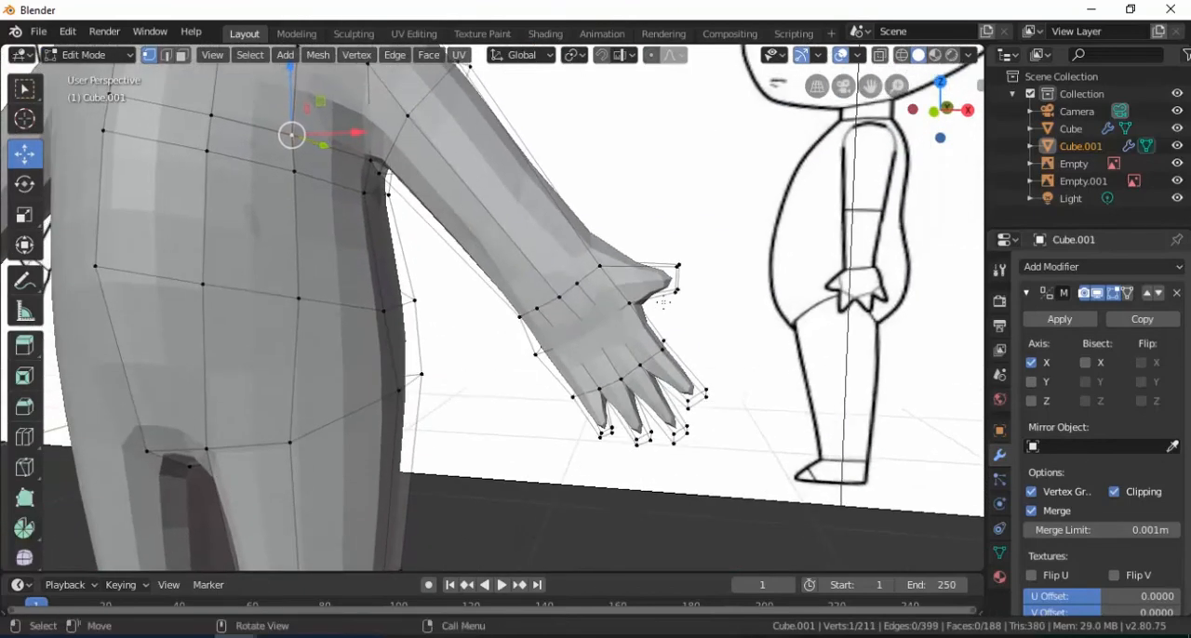
pyautogui.hotkey('ctrl', 'r')
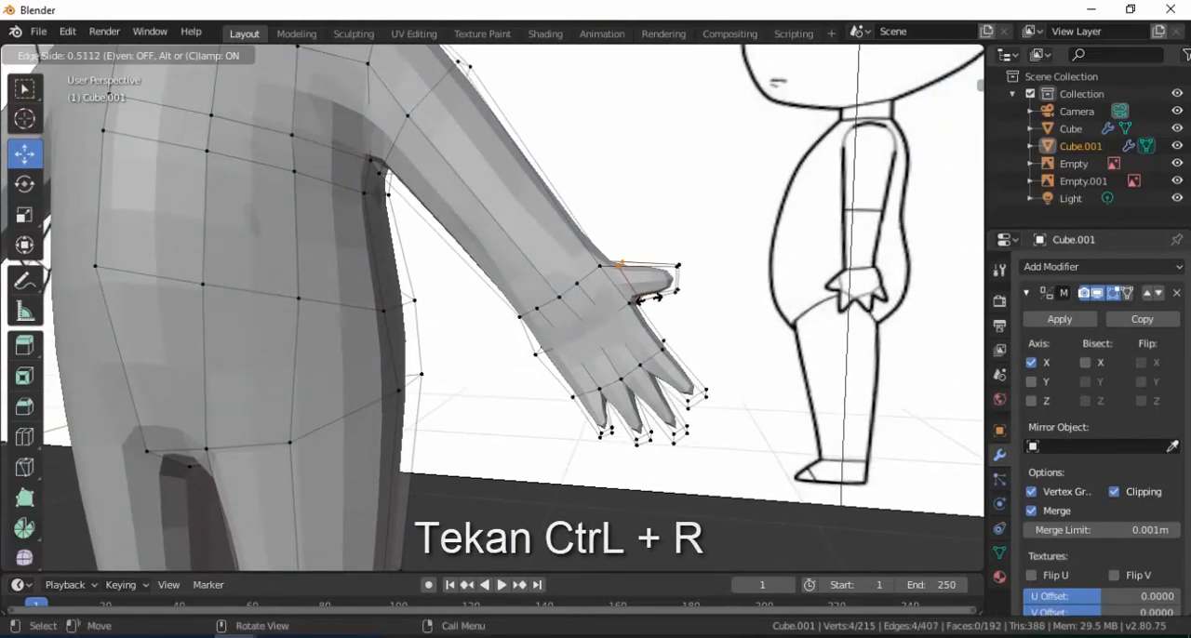
pyautogui.click(610, 301)
# Add an edge loop near the tip of the index finger to hold its shape under subdivision
pyautogui.scroll(2, 609, 301)
pyautogui.keyDown('shift'); pyautogui.moveTo(609, 301); pyautogui.dragTo(640, 149, button='middle'); pyautogui.keyUp('shift')
pyautogui.scroll(2, 646, 190)
pyautogui.keyDown('shift'); pyautogui.moveTo(744, 256); pyautogui.dragTo(589, 306, button='middle'); pyautogui.keyUp('shift')
pyautogui.hotkey('ctrl', 'r')
pyautogui.click(592, 301)
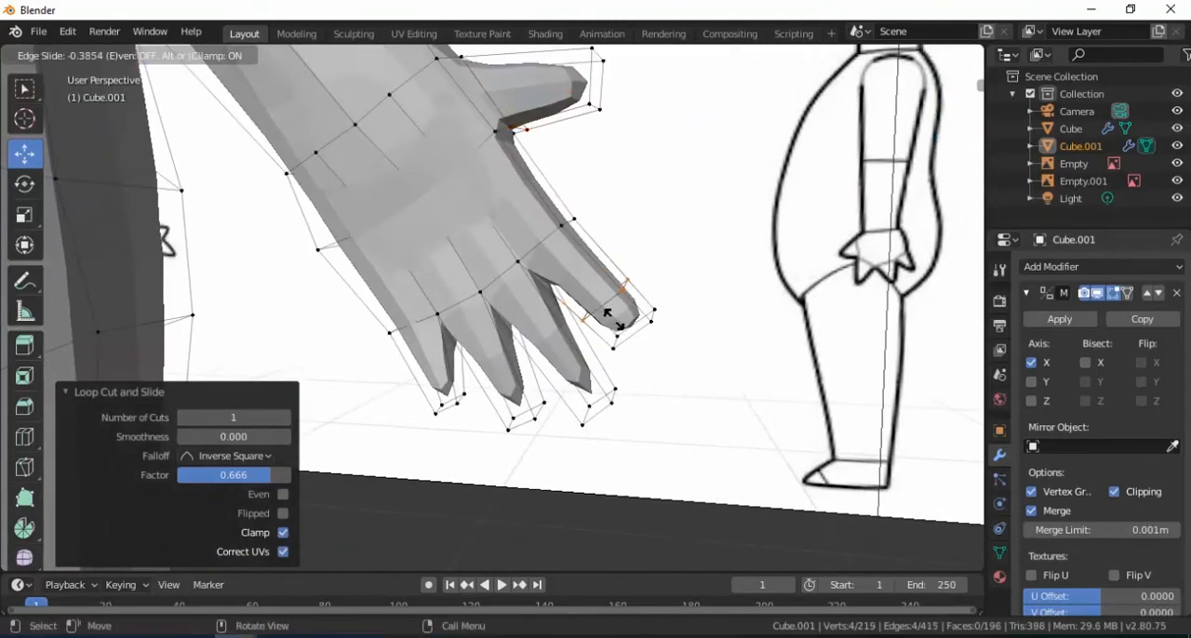
pyautogui.click(614, 311)
# Add edge loops near the tips of the middle and ring fingers
pyautogui.hotkey('ctrl', 'r')
pyautogui.click(558, 332)
pyautogui.click(585, 390)
pyautogui.hotkey('ctrl', 'r')
pyautogui.click(502, 373)
pyautogui.click(503, 375)
# Add edge loops near the bases of the ring and middle fingers
pyautogui.hotkey('ctrl', 'r')
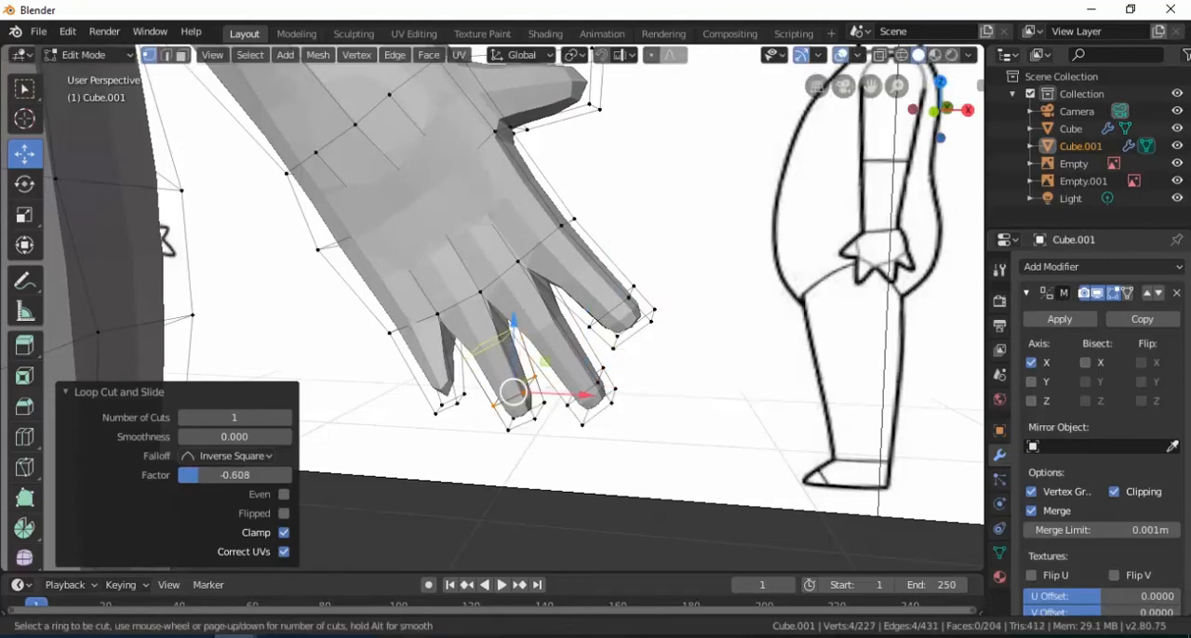
pyautogui.click(499, 373)
pyautogui.click(481, 330)
pyautogui.hotkey('ctrl', 'r')
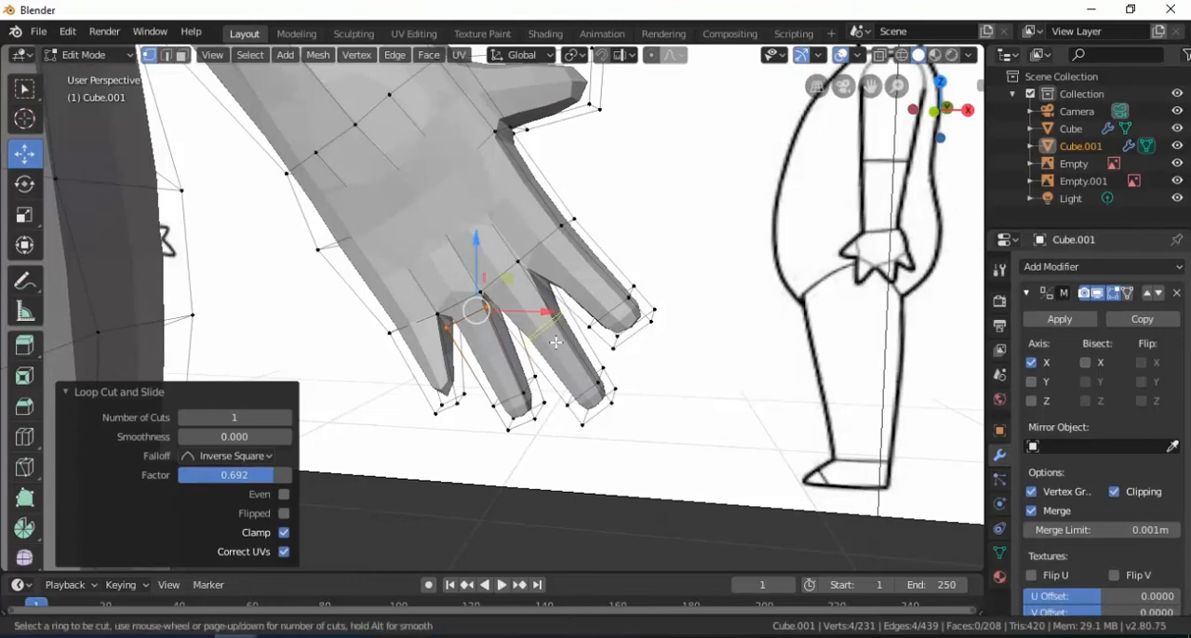
pyautogui.click(544, 337)
pyautogui.click(529, 304)
# Add an edge loop near the little finger's tip and check the subdivided body in Object Mode
pyautogui.hotkey('ctrl', 'r')
pyautogui.click(440, 365)
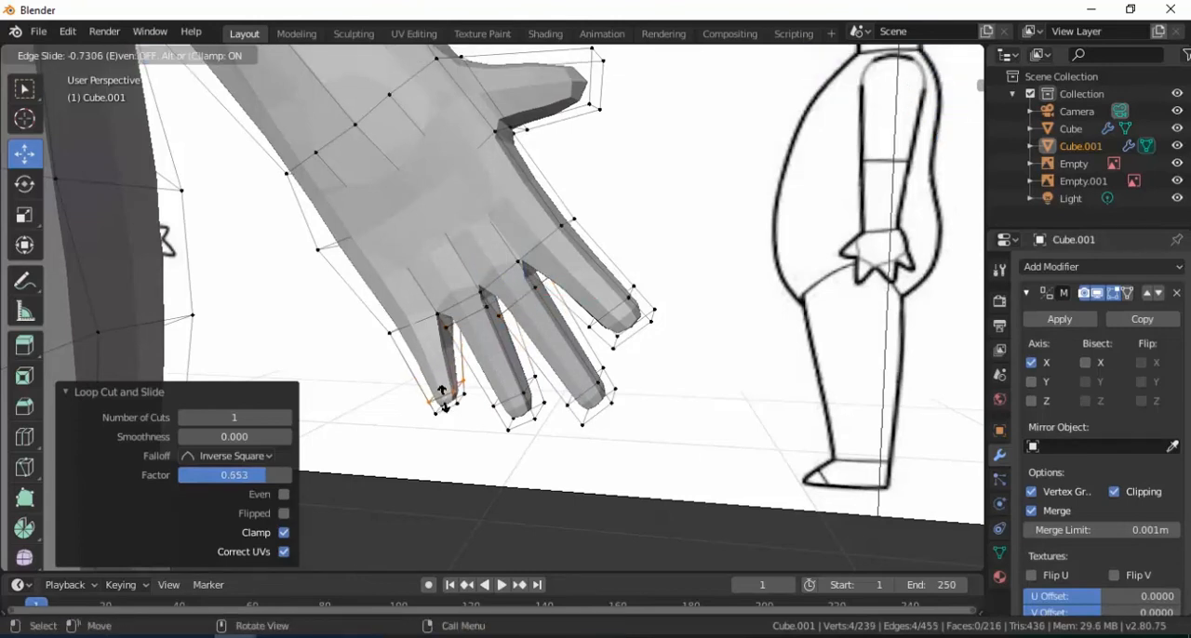
pyautogui.click(444, 395)
pyautogui.press('Tab')
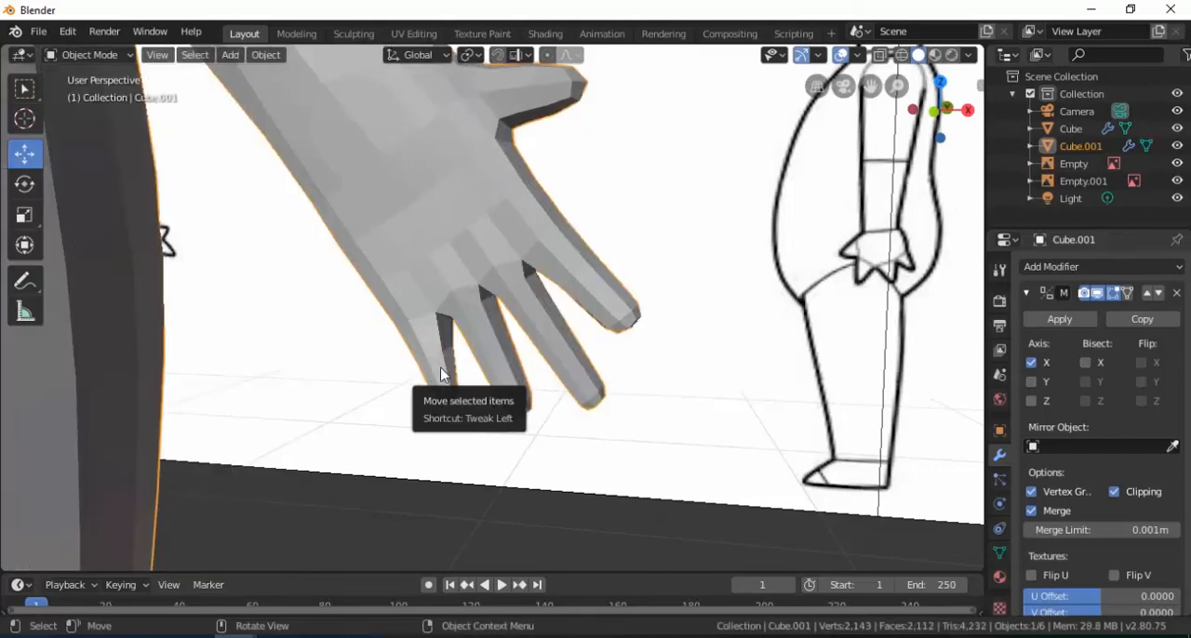
pyautogui.scroll(-9, 441, 375)
pyautogui.moveTo(530, 303); pyautogui.dragTo(495, 316, button='middle')
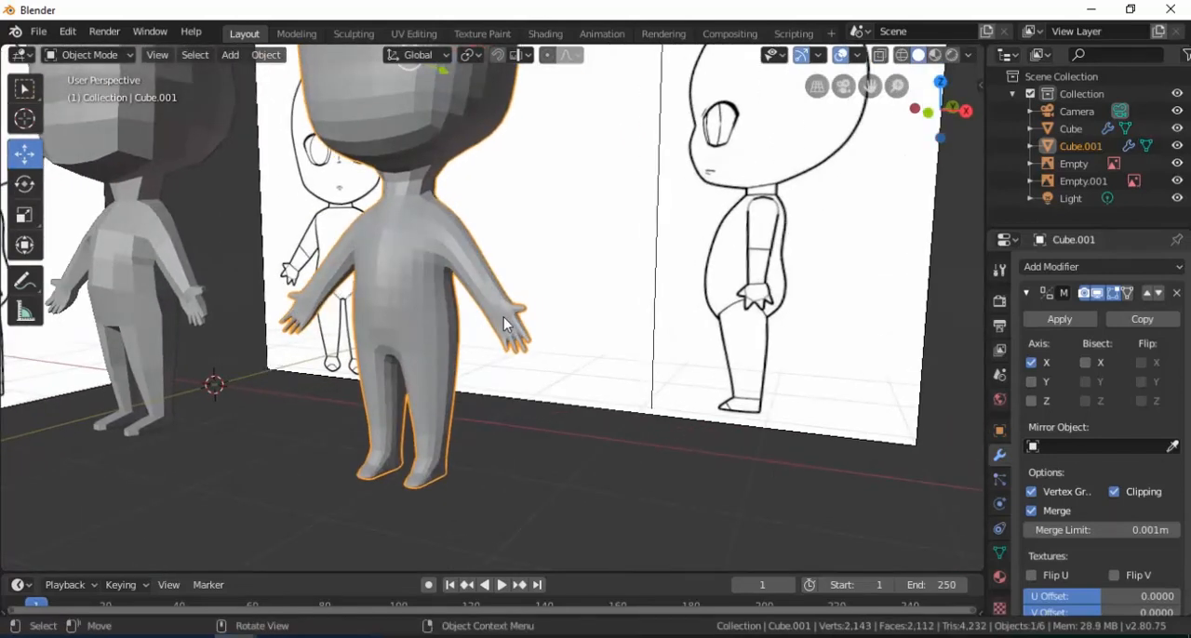
# Lengthen the duplicate's thumb in Edit Mode by moving its end face 0.0524 m along X
pyautogui.press('Tab')
pyautogui.scroll(12, 504, 323)
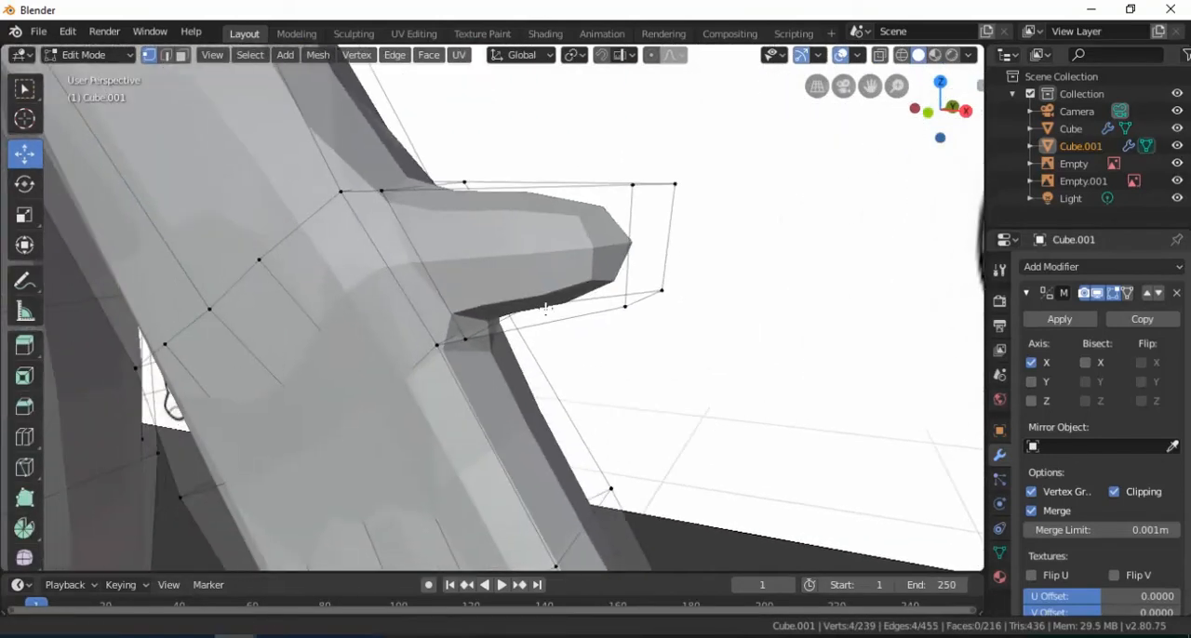
pyautogui.moveTo(545, 310); pyautogui.dragTo(492, 264, button='middle')
pyautogui.click(715, 210)
pyautogui.moveTo(786, 210); pyautogui.dragTo(856, 229)
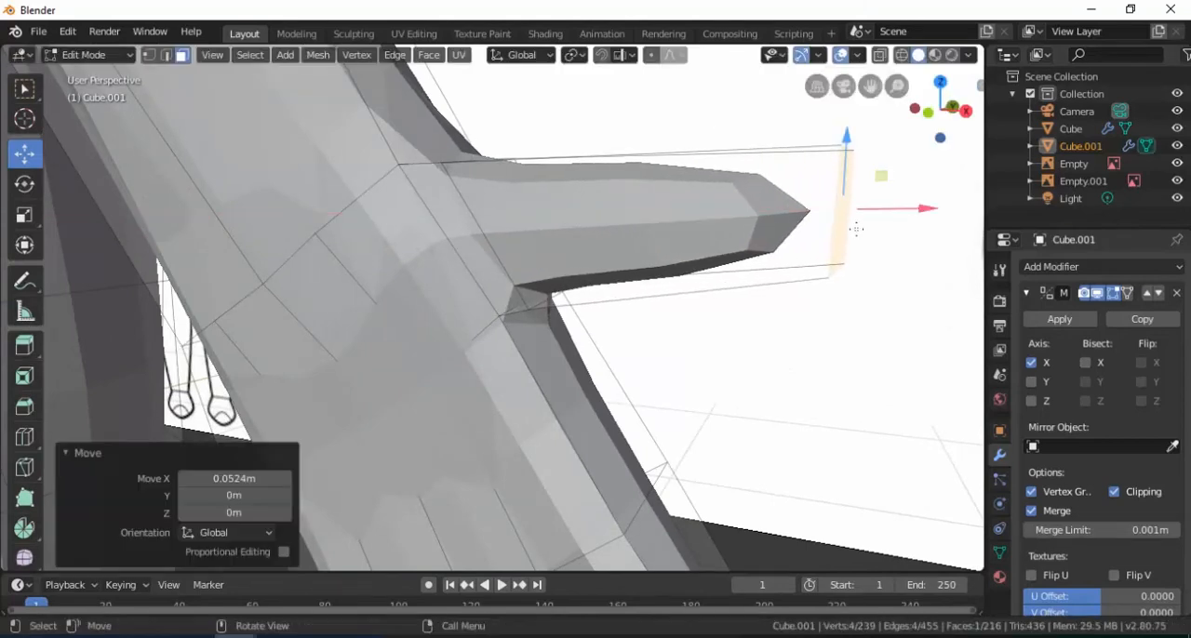
# Add an edge loop across the lengthened thumb and return to Object Mode
pyautogui.hotkey('ctrl', 'r')
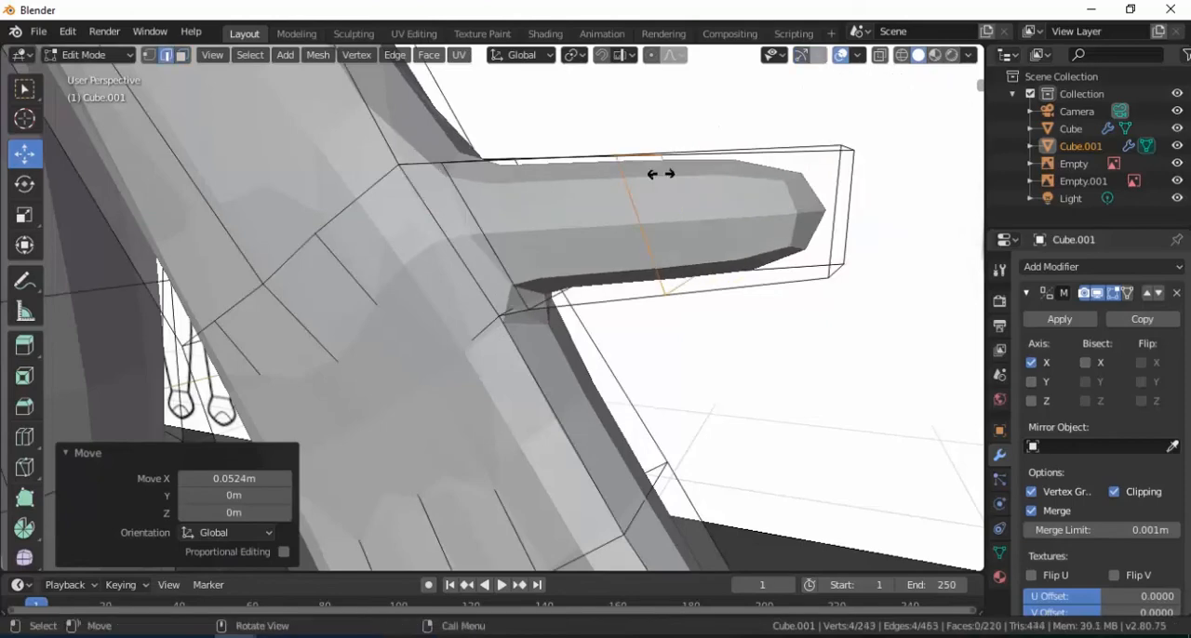
pyautogui.click(688, 174)
pyautogui.click(739, 198)
pyautogui.press('Tab')
# Apply smooth shading to the duplicated body
pyautogui.scroll(-12, 624, 252)
pyautogui.moveTo(498, 316); pyautogui.dragTo(412, 301, button='middle')
pyautogui.scroll(-2, 545, 340)
pyautogui.rightClick(412, 300)
pyautogui.click(411, 301)
pyautogui.click(473, 399)
pyautogui.moveTo(473, 399); pyautogui.dragTo(442, 290, button='middle')
# Delete the smoothed duplicate, keeping the original low-poly body
pyautogui.click(449, 296)
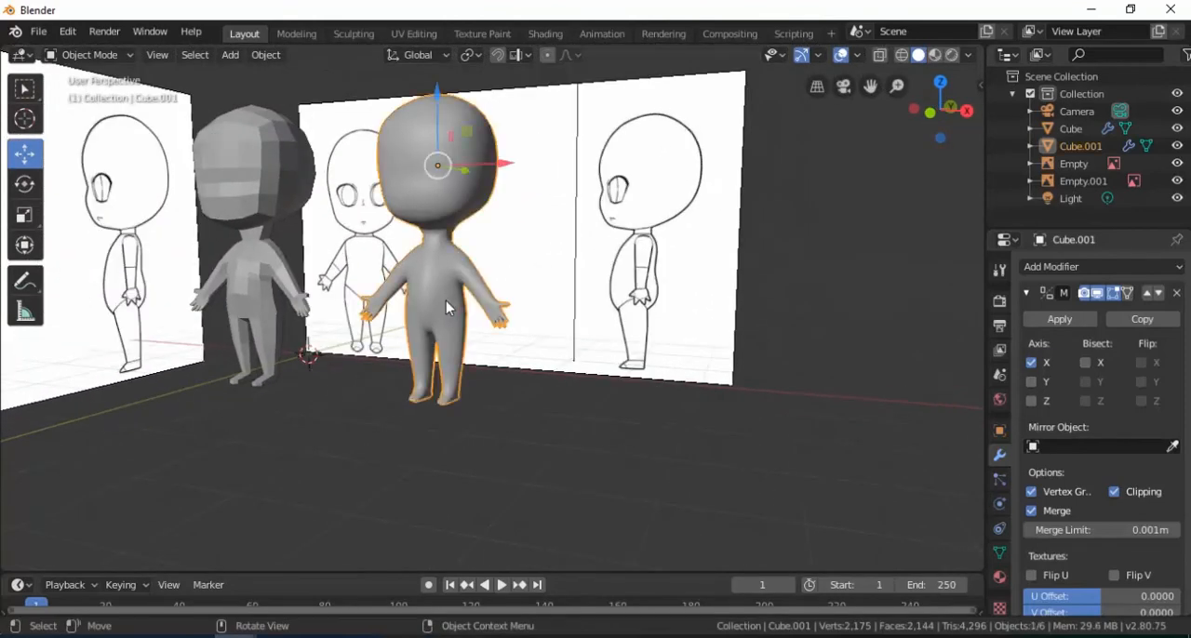
pyautogui.press('x')
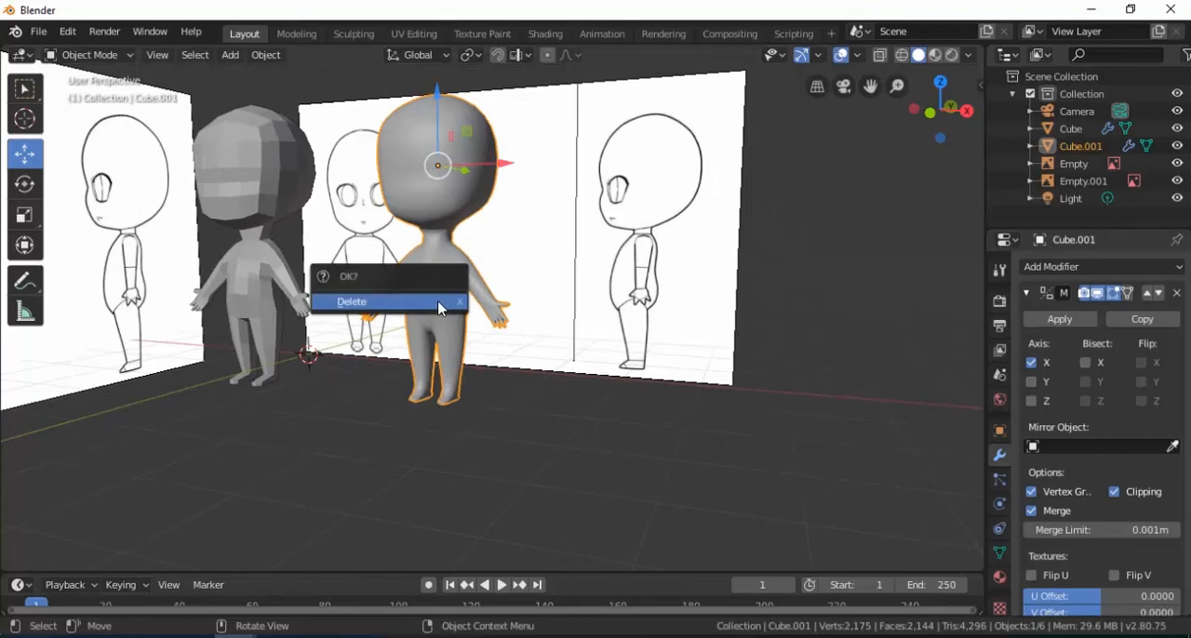
pyautogui.click(441, 310)
pyautogui.keyDown('shift'); pyautogui.moveTo(356, 302); pyautogui.dragTo(540, 361, button='middle'); pyautogui.keyUp('shift')
pyautogui.scroll(3, 535, 359)
pyautogui.keyDown('shift'); pyautogui.moveTo(462, 343); pyautogui.dragTo(523, 343, button='middle'); pyautogui.keyUp('shift')
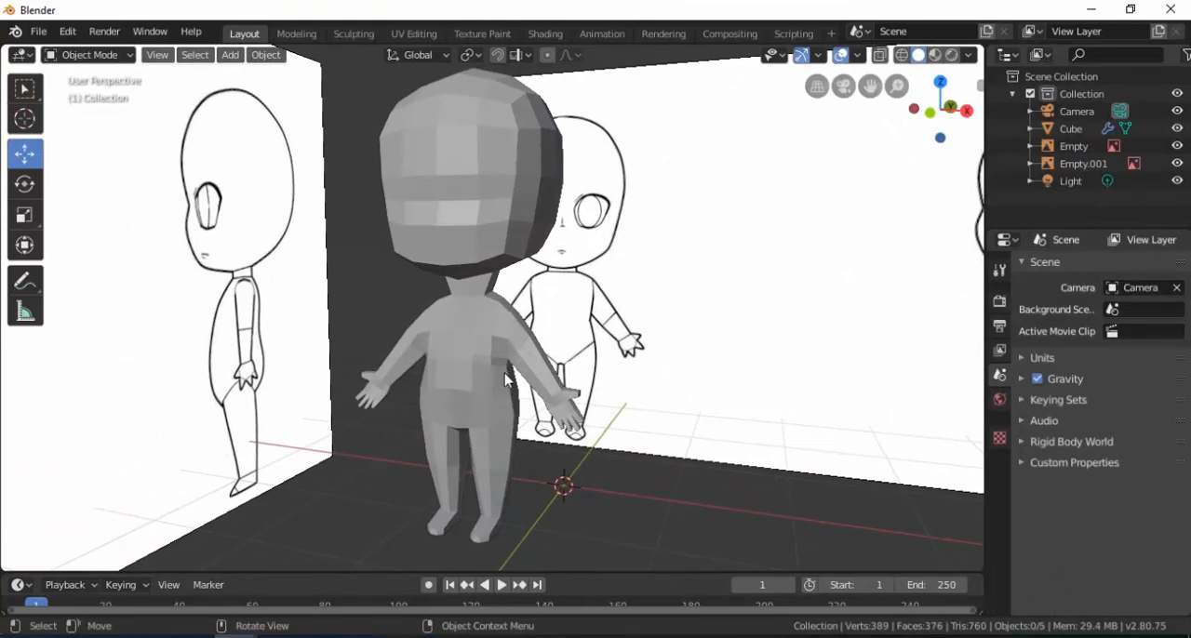
pyautogui.scroll(-2, 505, 380)
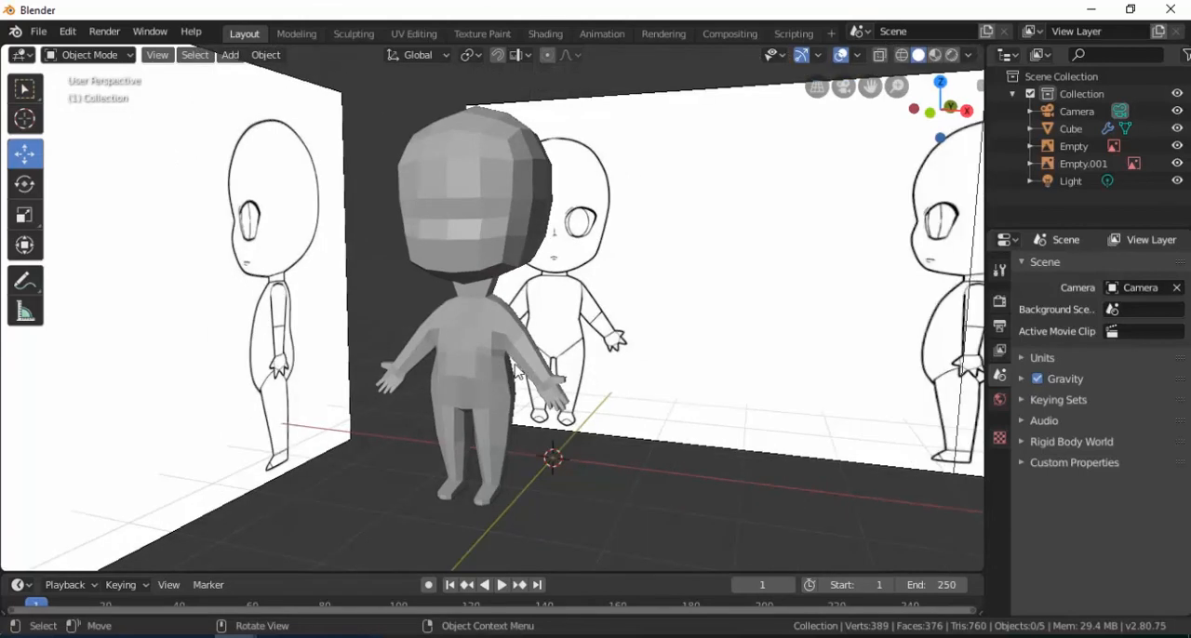